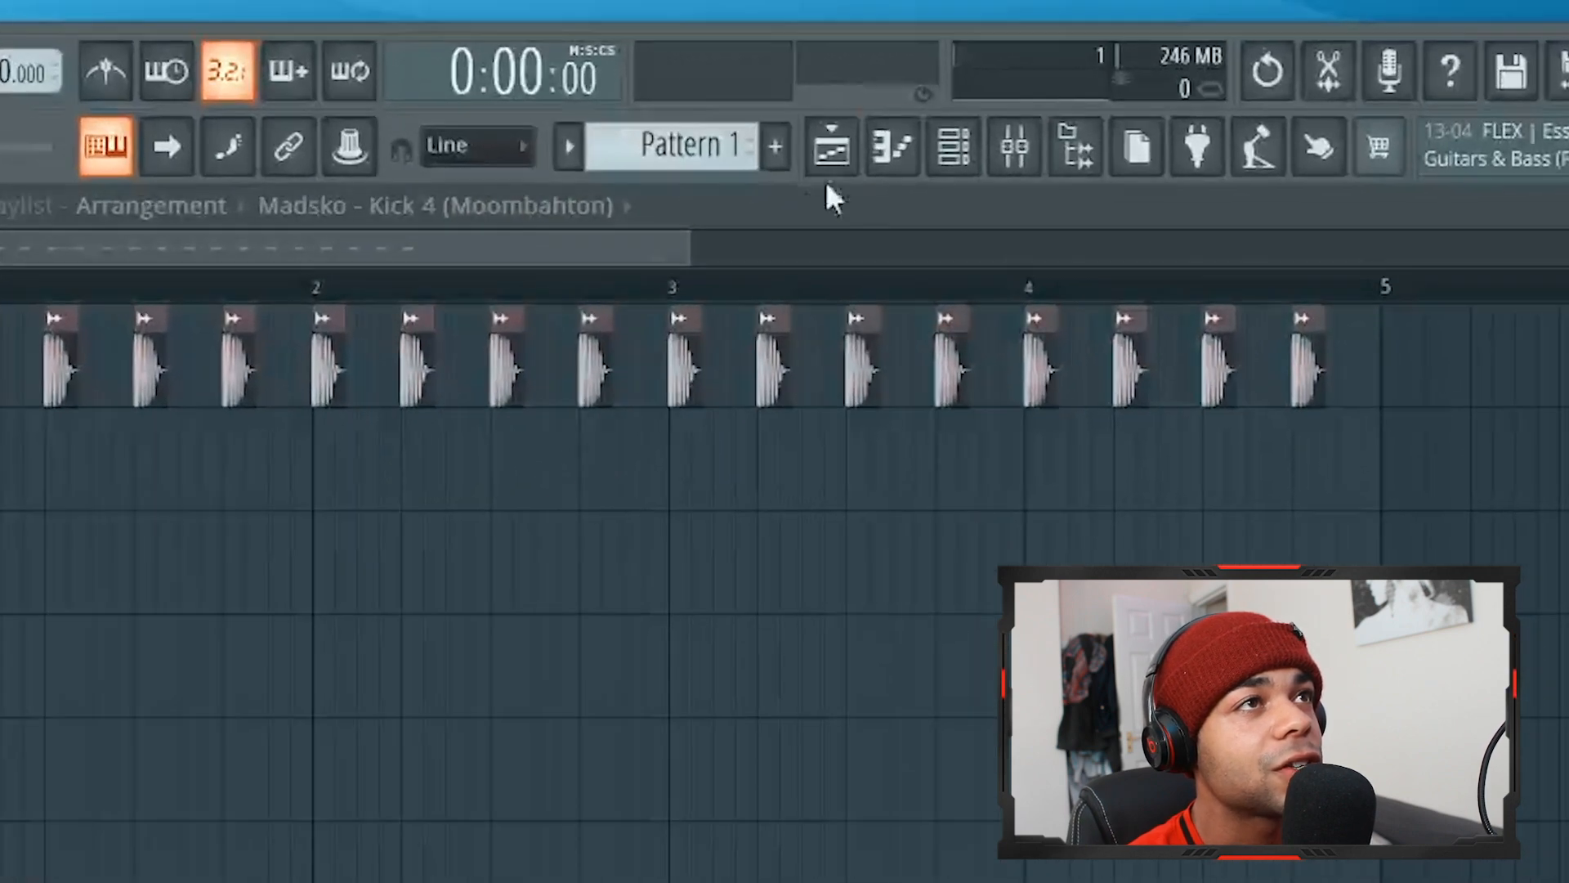
Step: Show the channel rack and rename Pattern 1 to Snares
left_click(1155, 70)
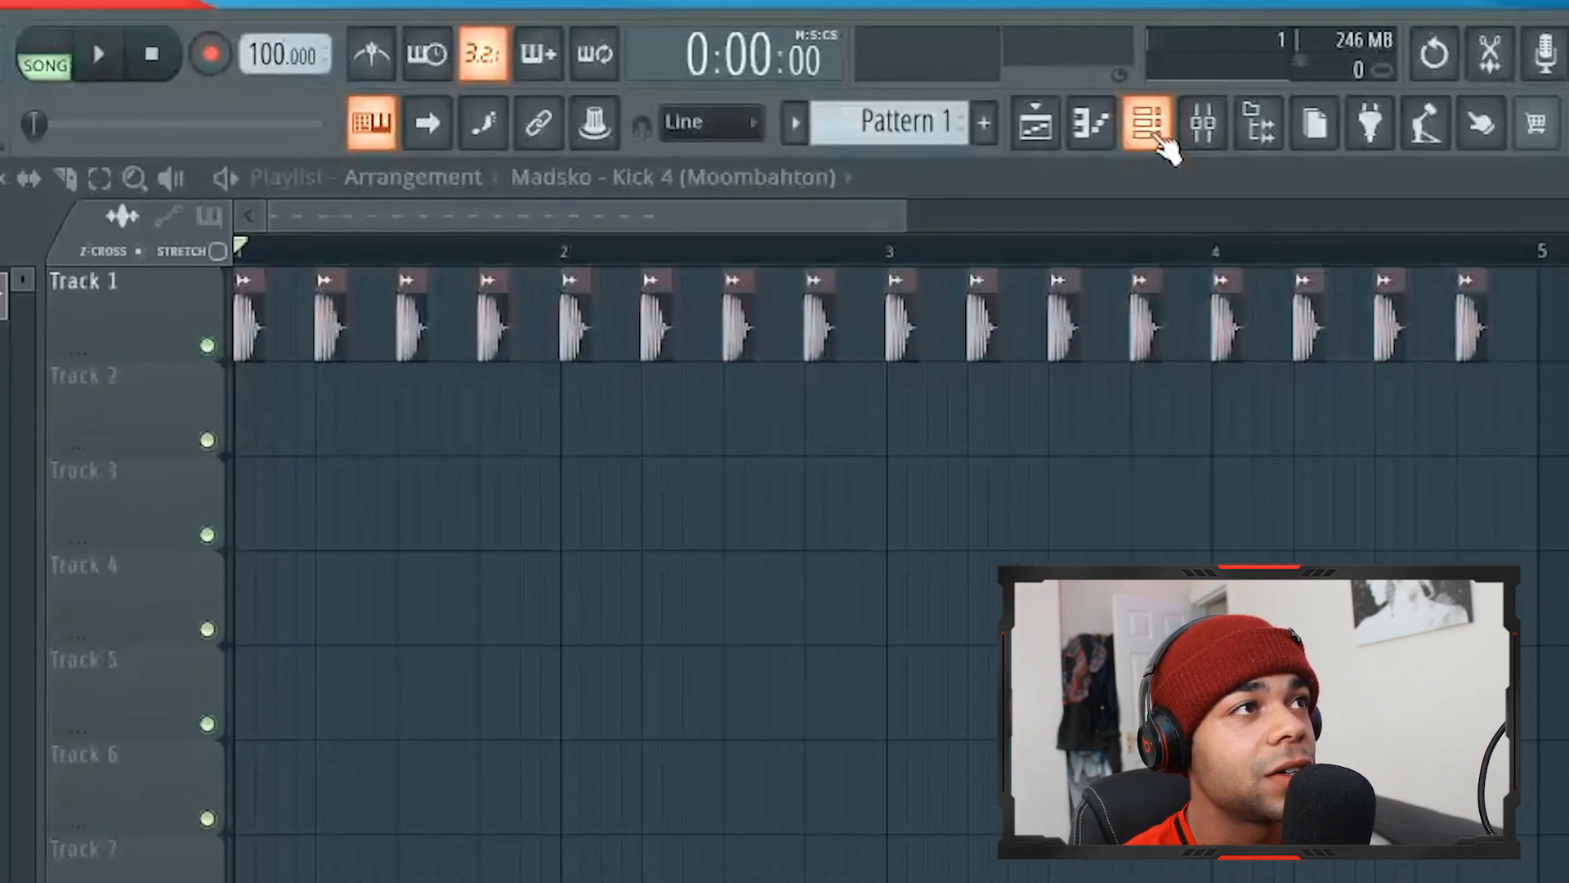
left_click(955, 149)
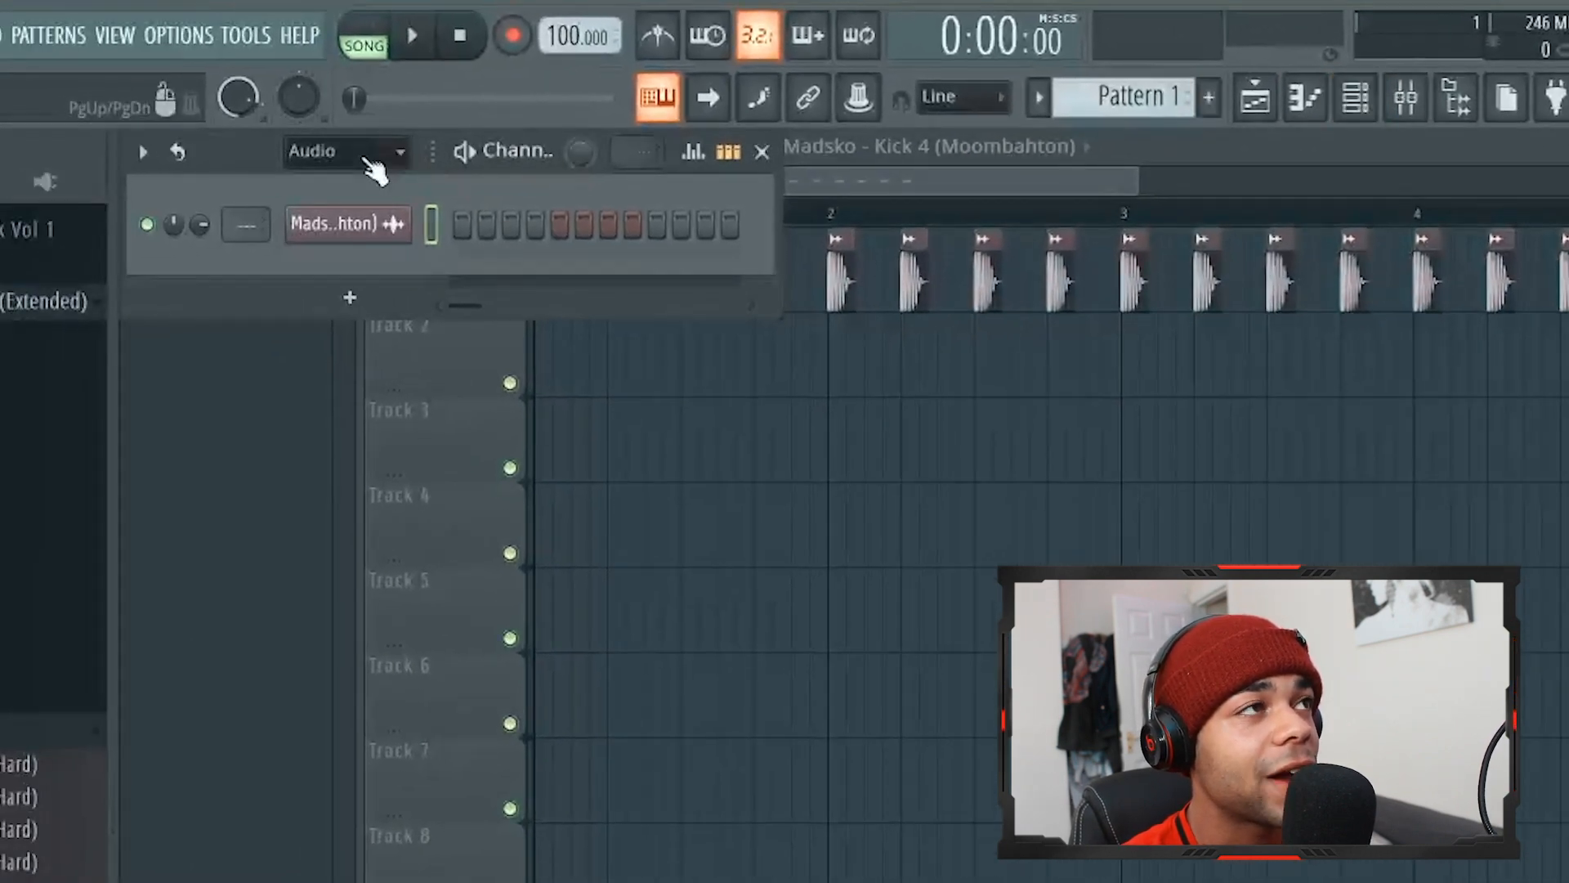
left_click(1211, 99)
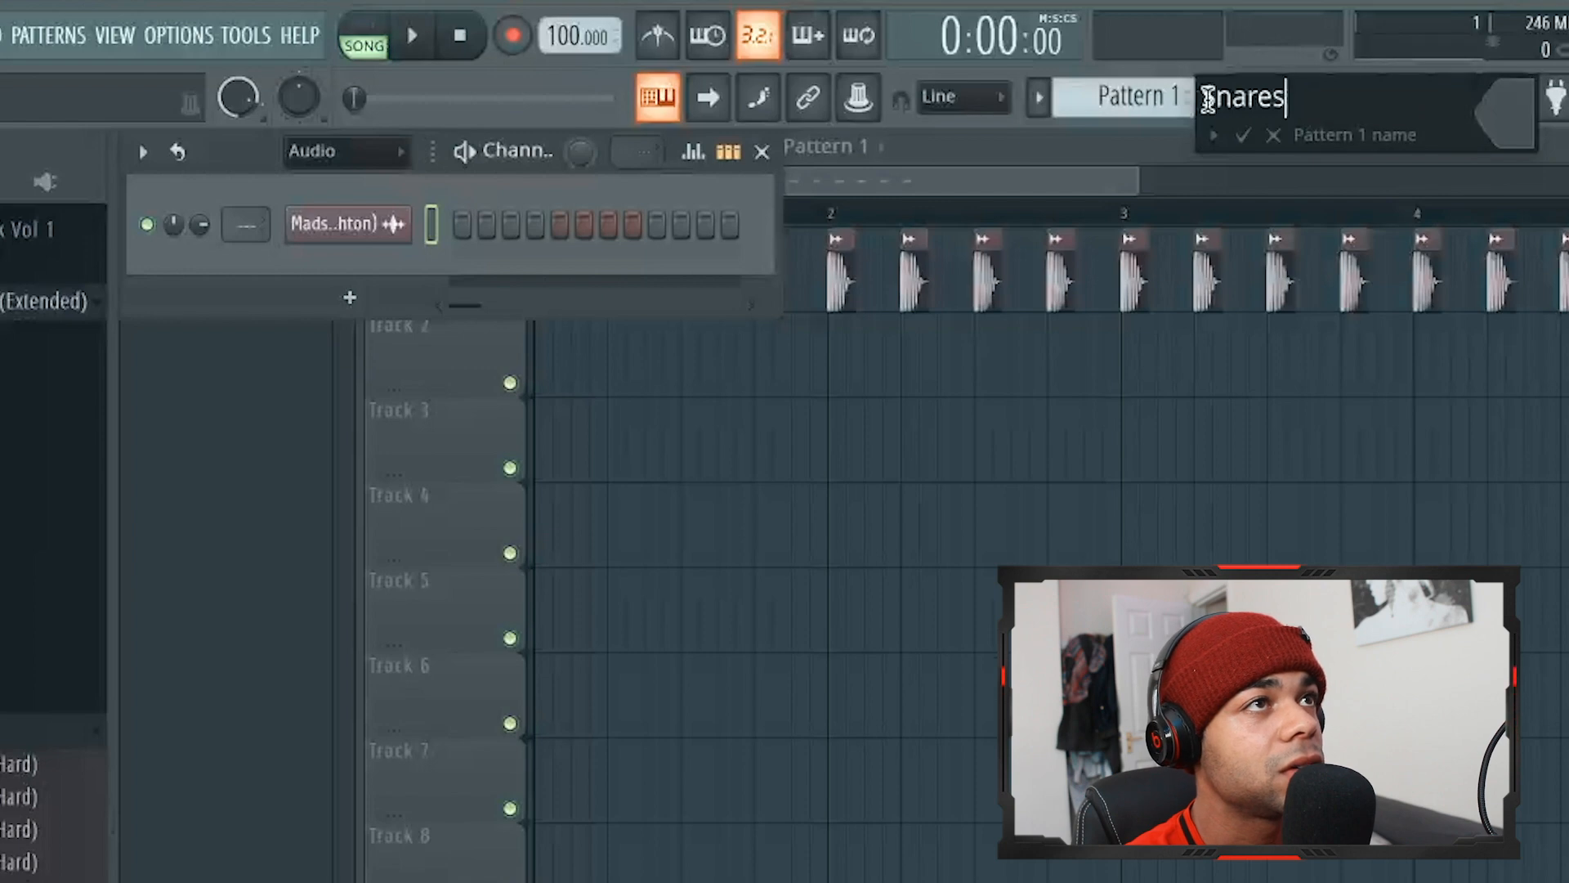
key("Return")
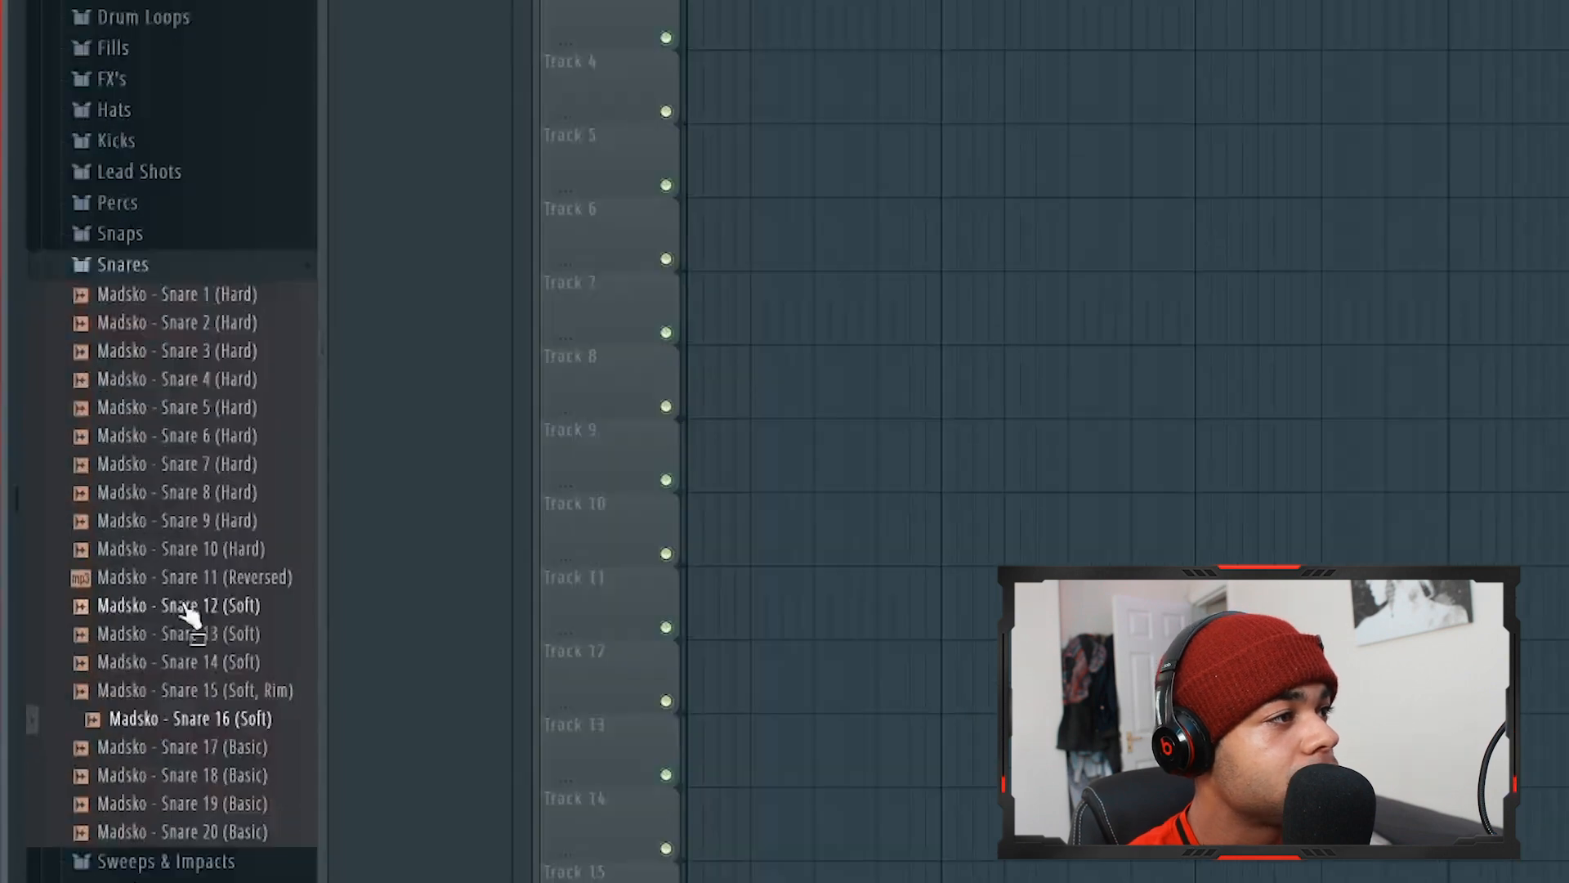
Step: Audition the snare samples and add Madsko - Snare 18 (Basic) to the channel rack as a new channel
key("Down")
key("Down")
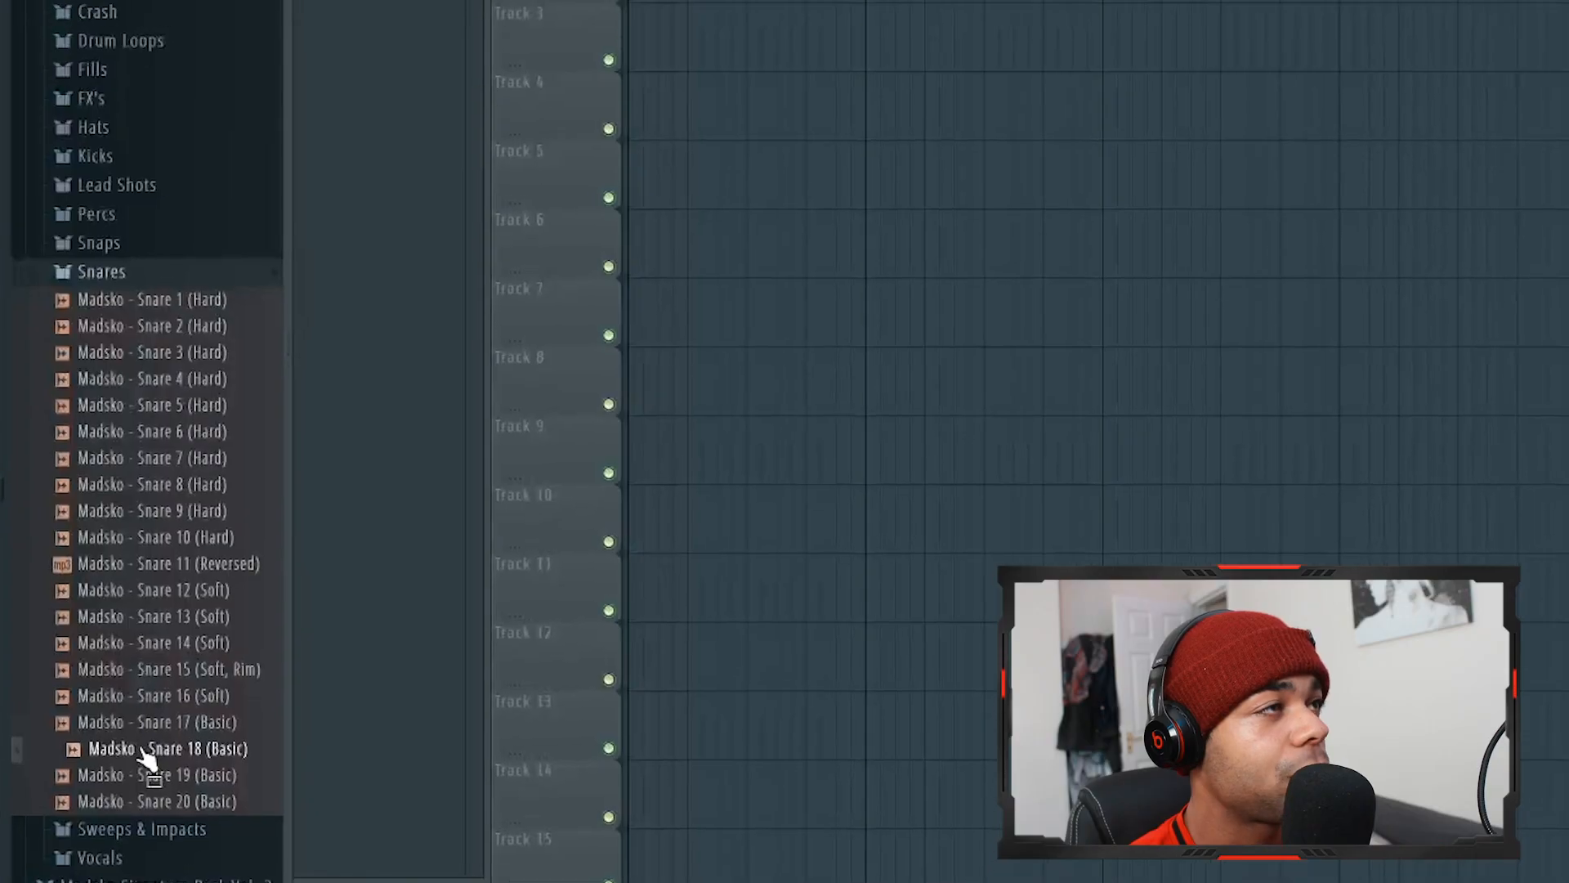
left_click_drag(98, 753, 327, 115)
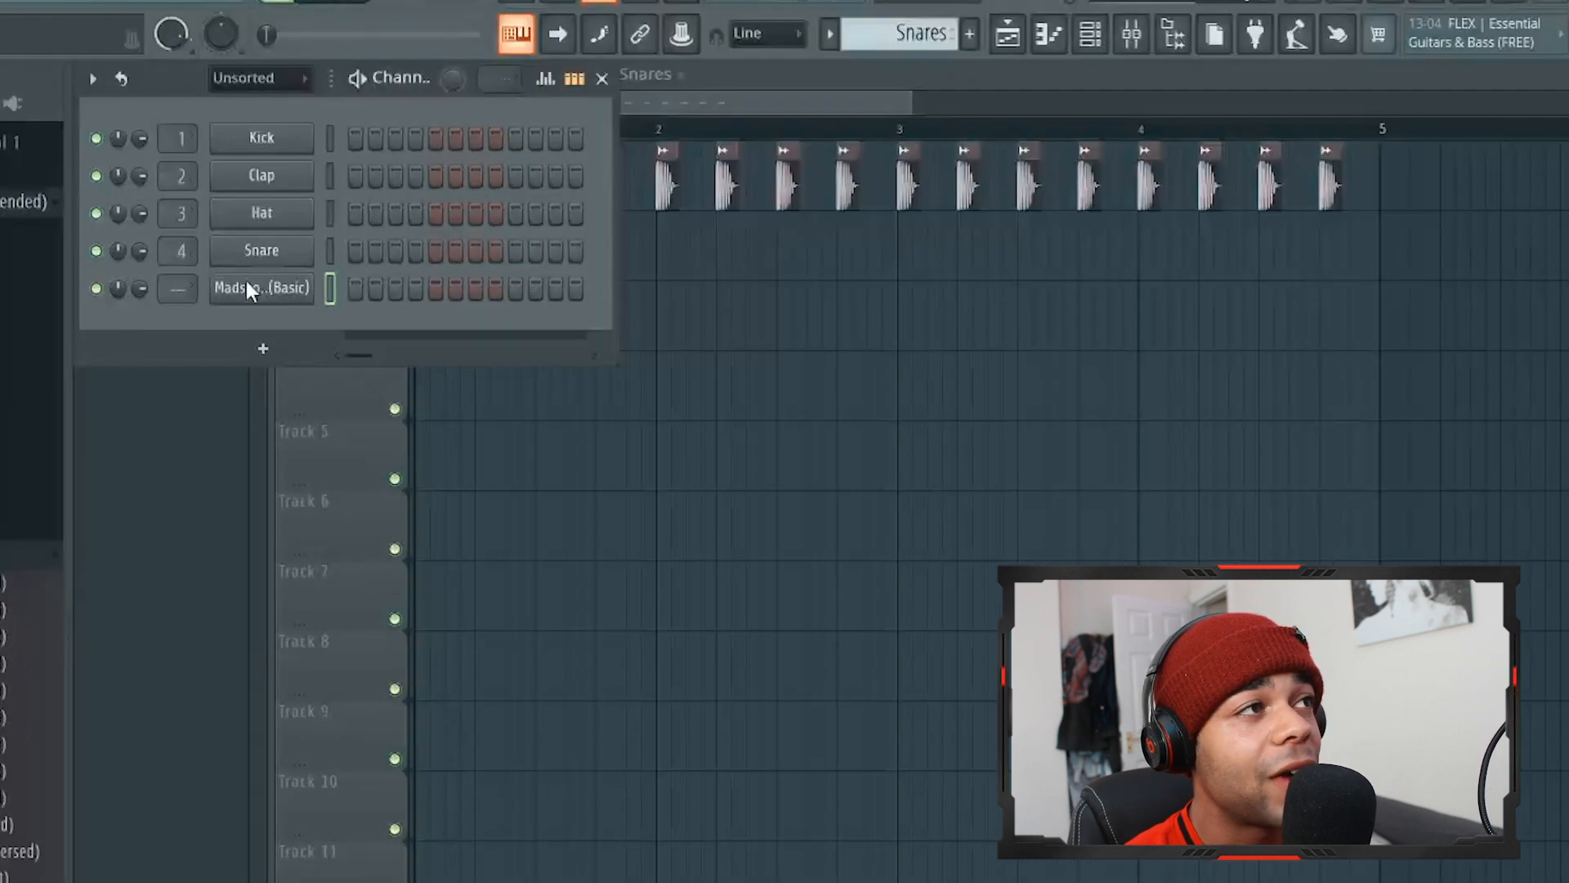
Step: Open the piano roll for the Snare 18 (Basic) channel and move its window clear of the channel rack
right_click(350, 260)
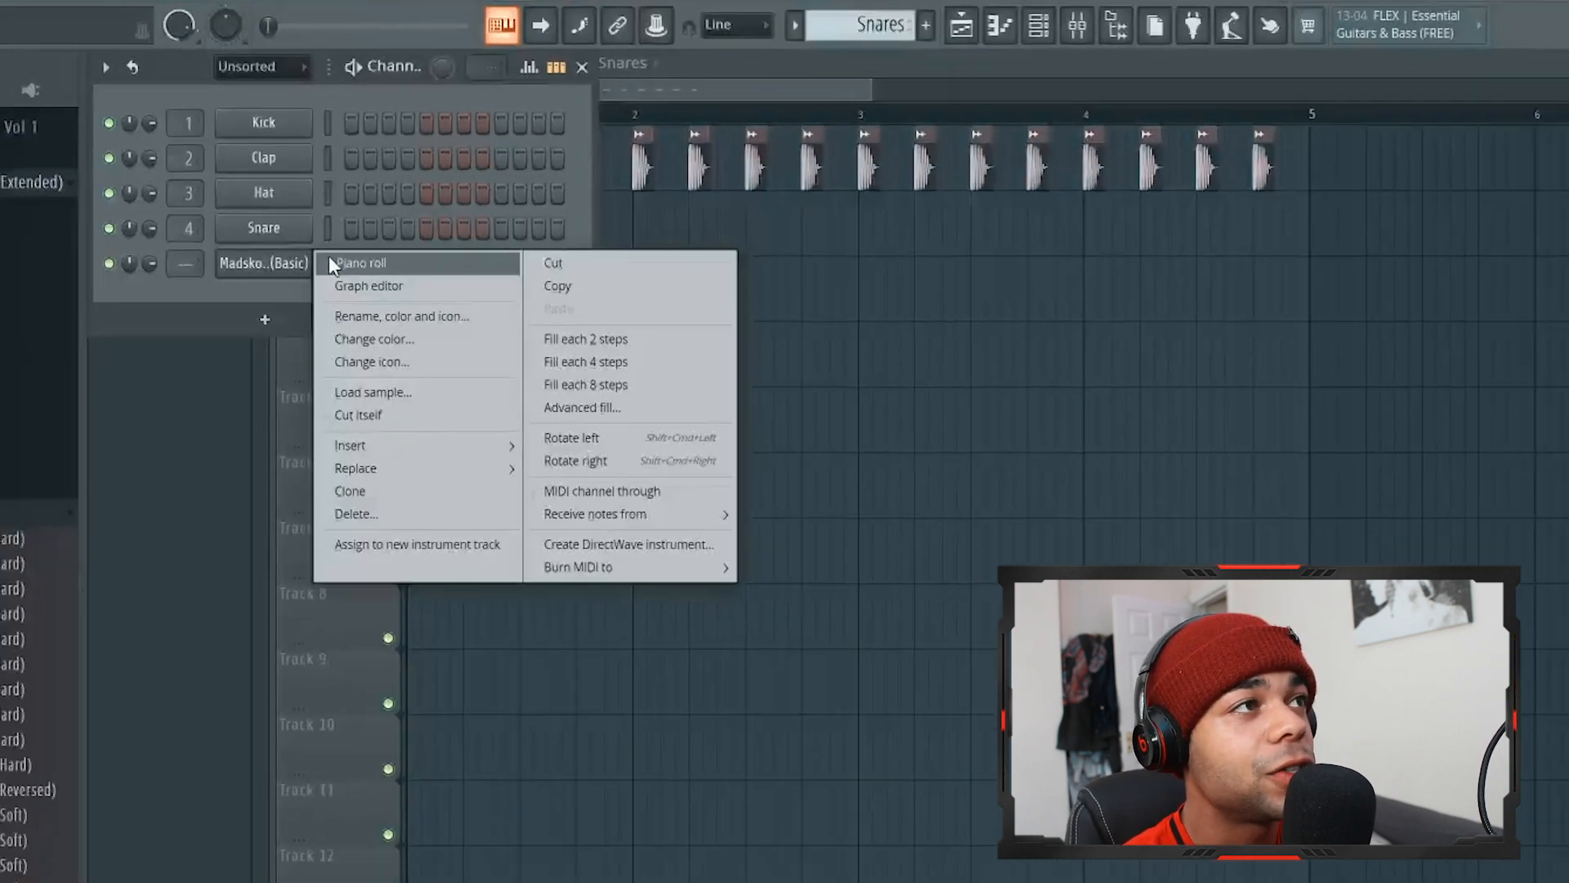
left_click(364, 288)
left_click_drag(1125, 449, 1095, 159)
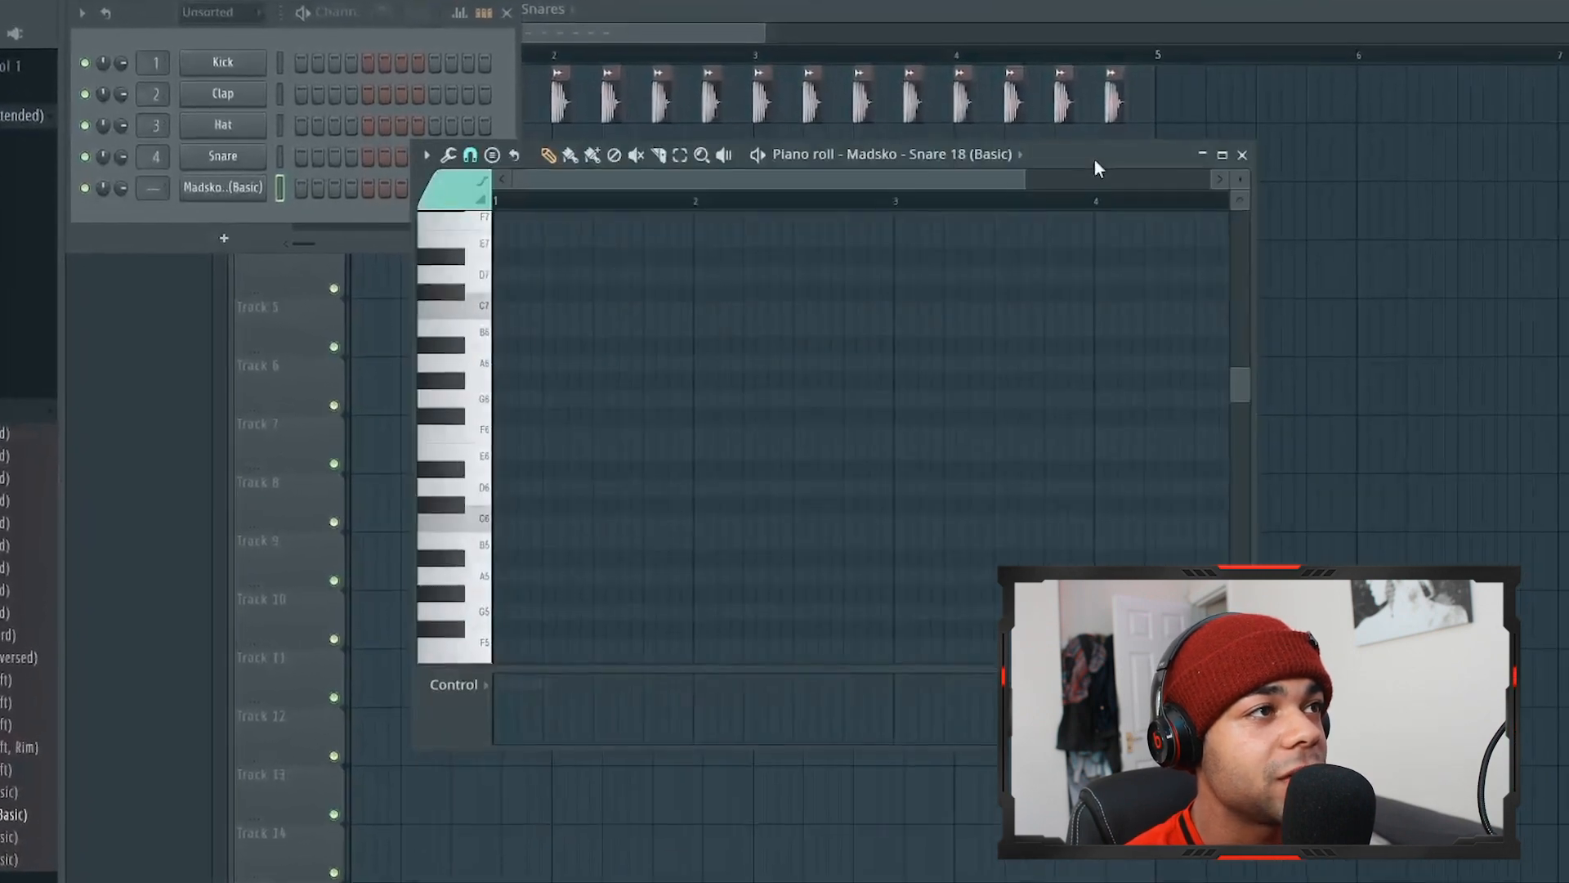
scroll(554, 455, "down", 3)
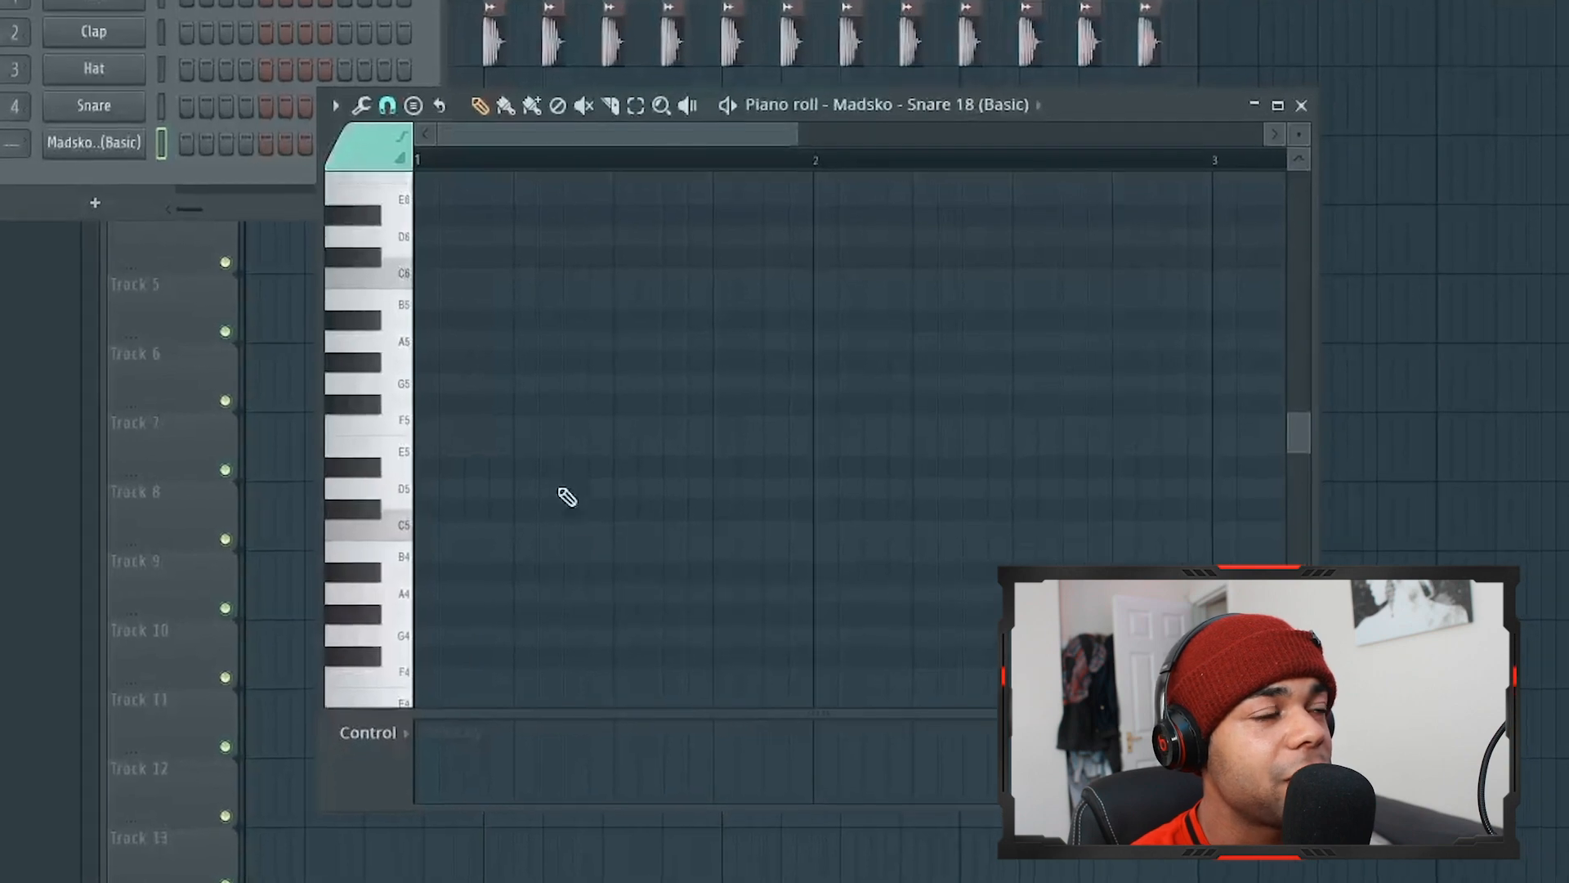
Step: Draw four one-step C5 notes in bar 1 of Snare 18, at steps 4, 7, 12 and 15
left_click(488, 550)
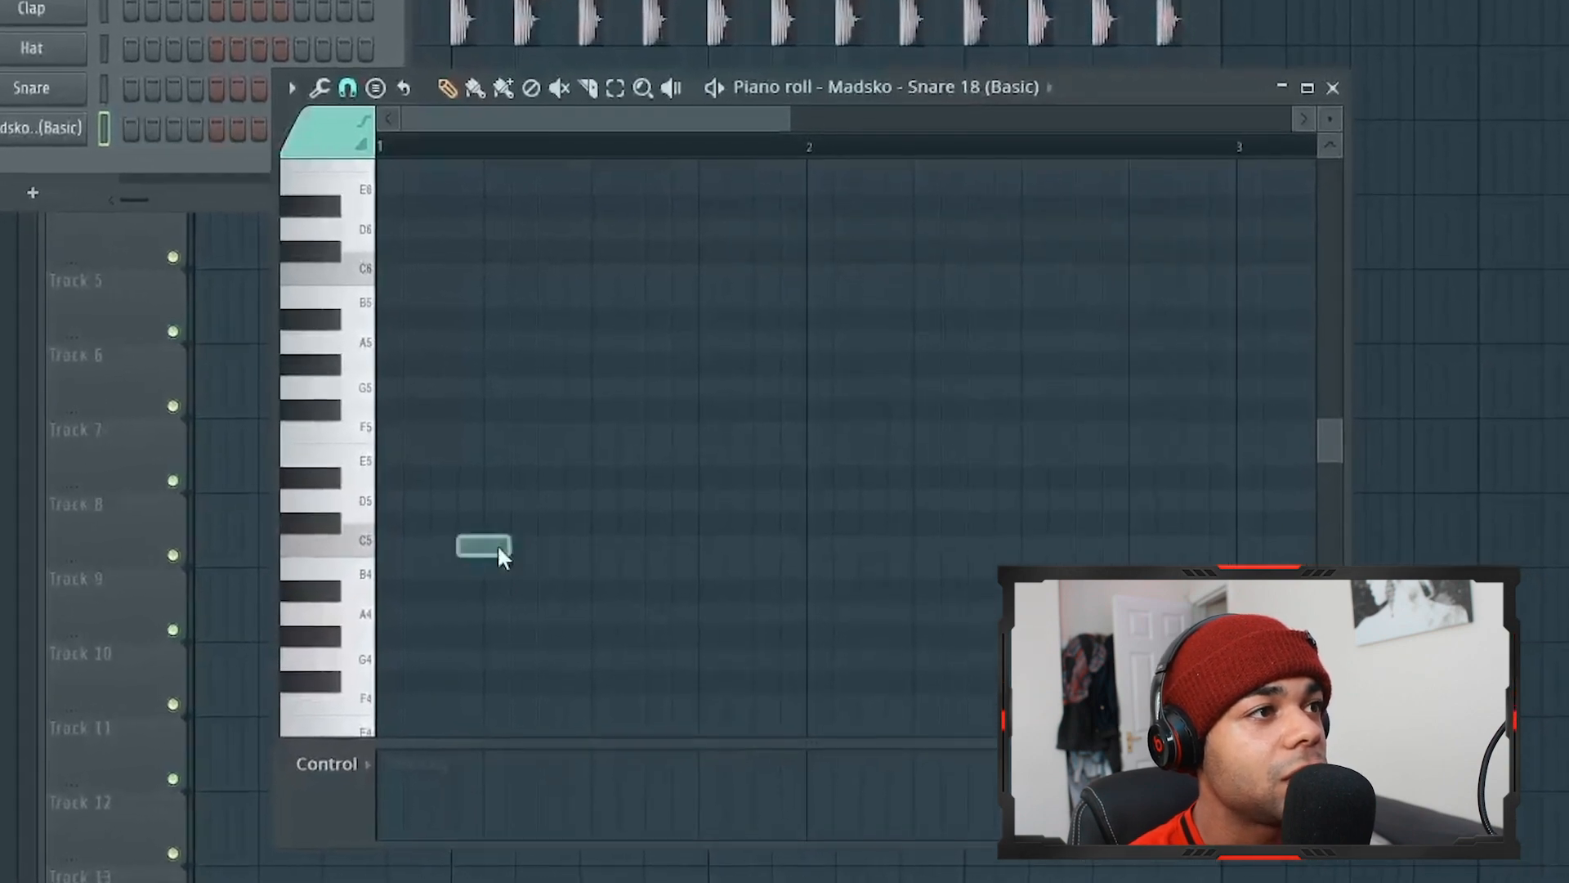
right_click(488, 552)
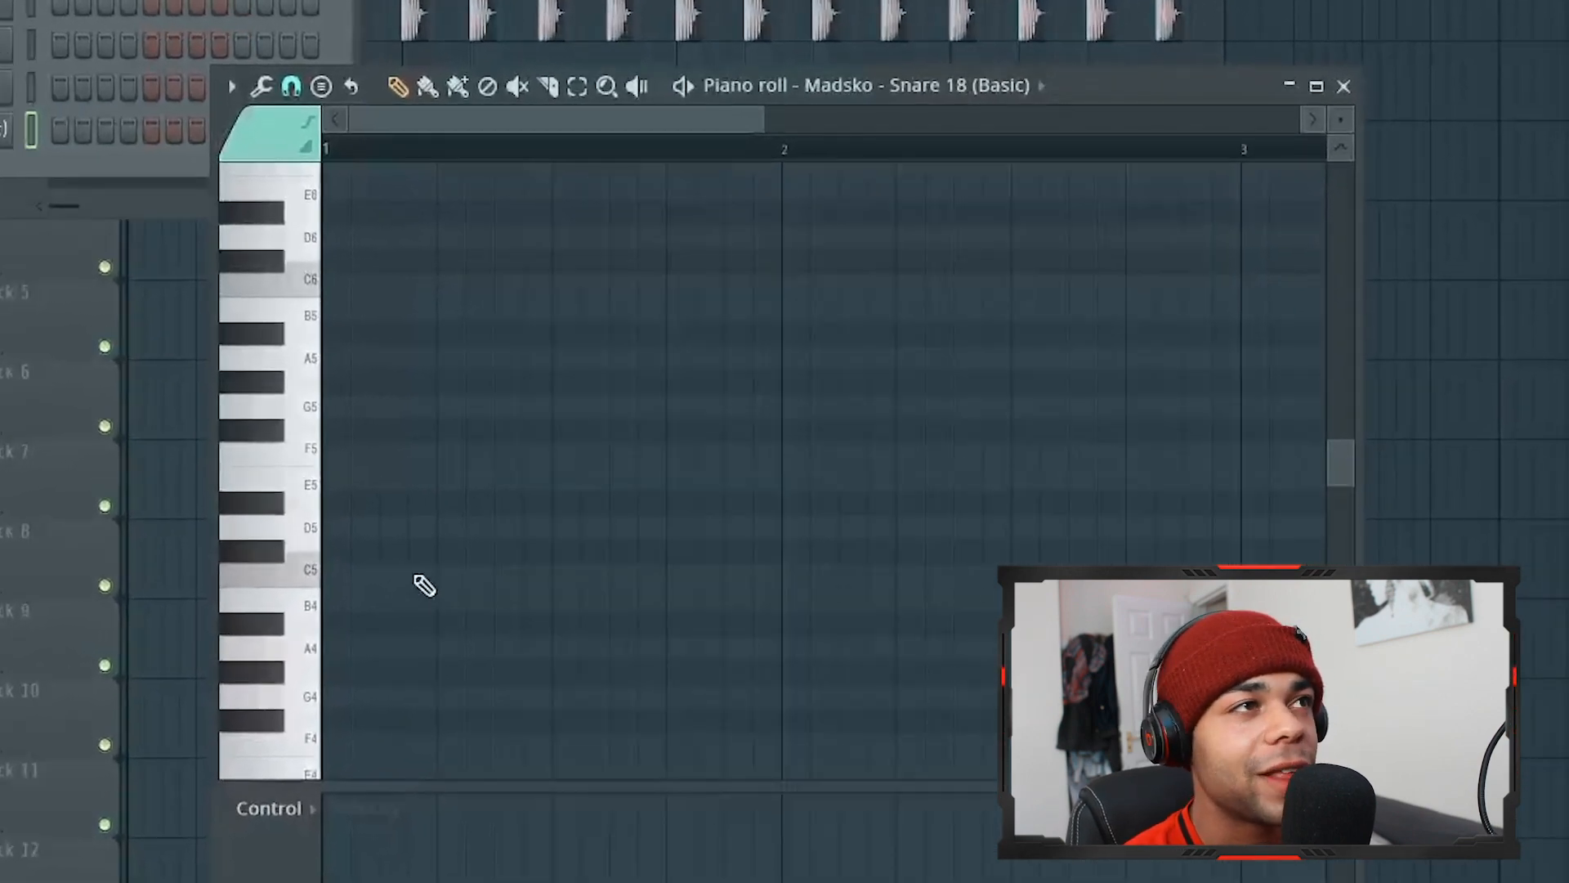
scroll(421, 585, "up", 1)
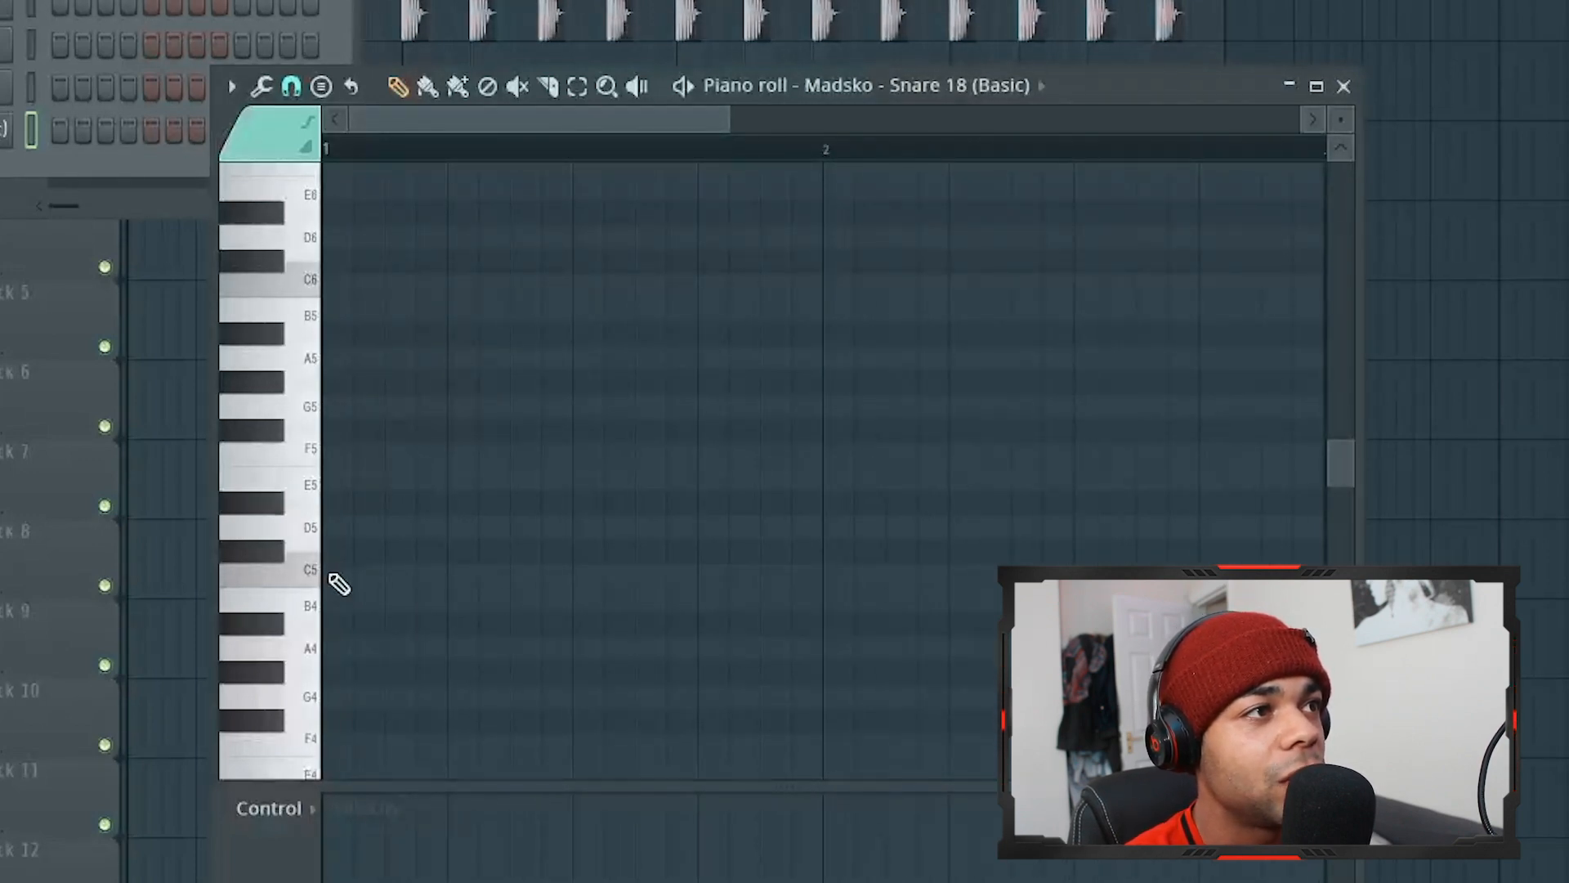
left_click(436, 582)
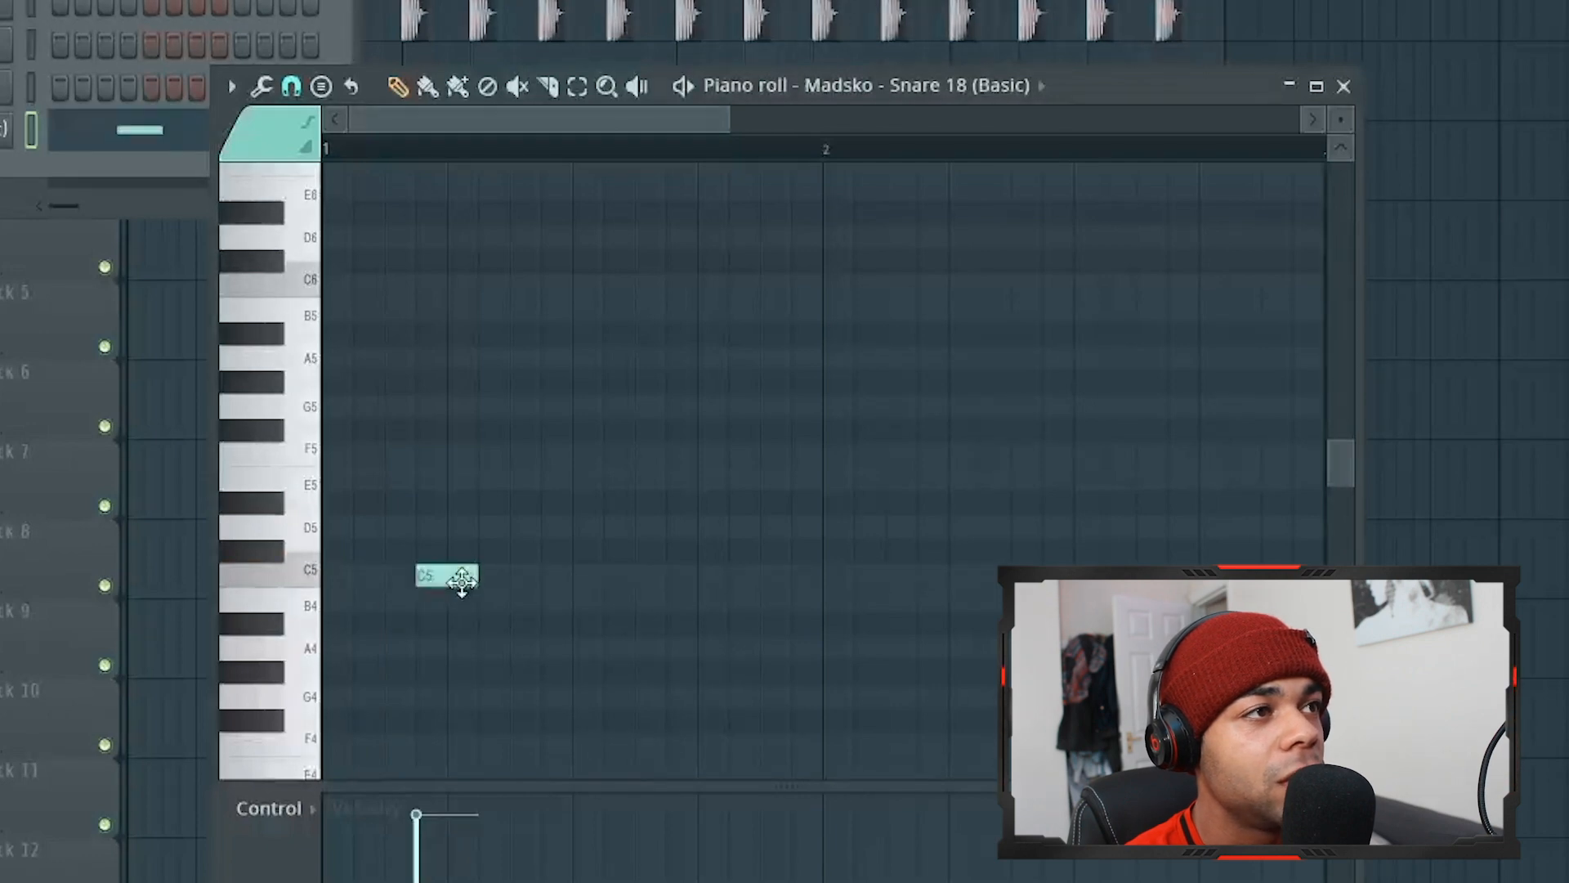
left_click_drag(477, 583, 443, 583)
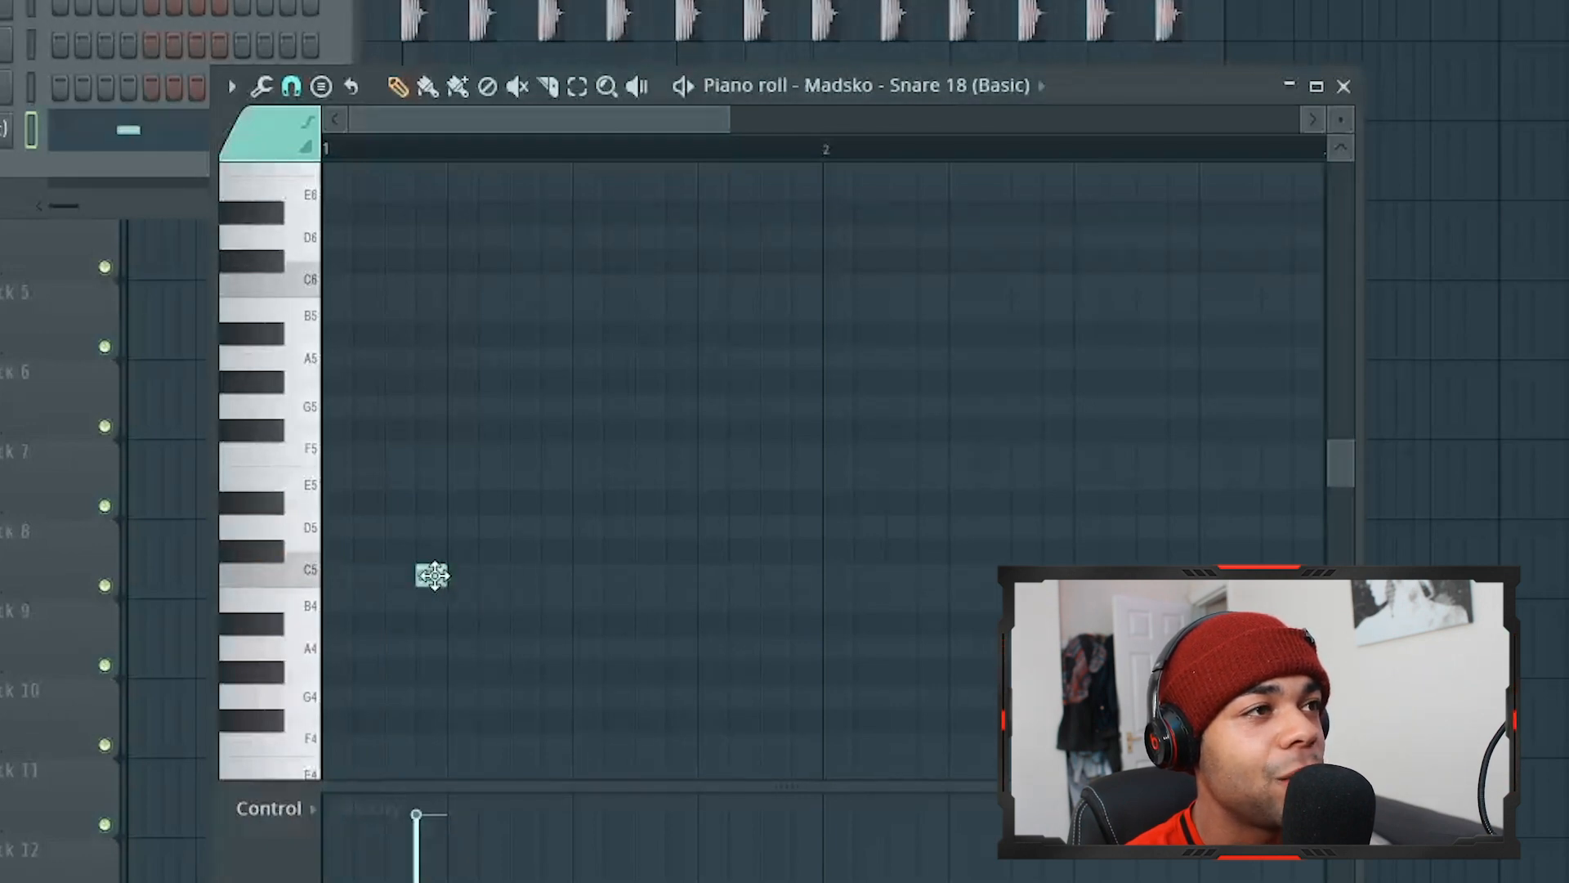
left_click(519, 577)
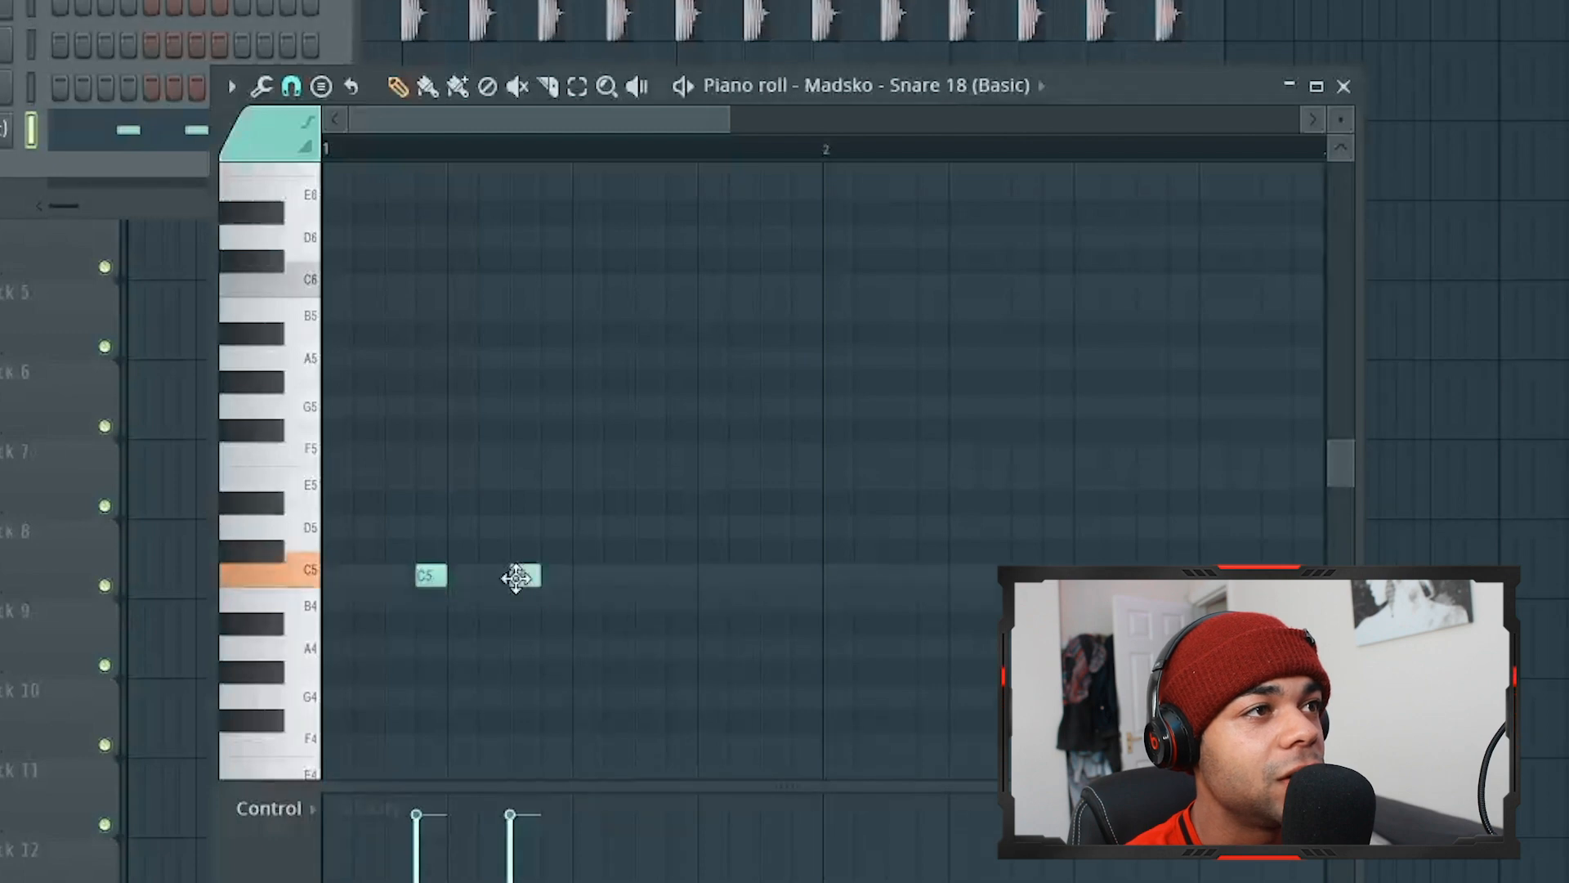
left_click(680, 575)
left_click(772, 576)
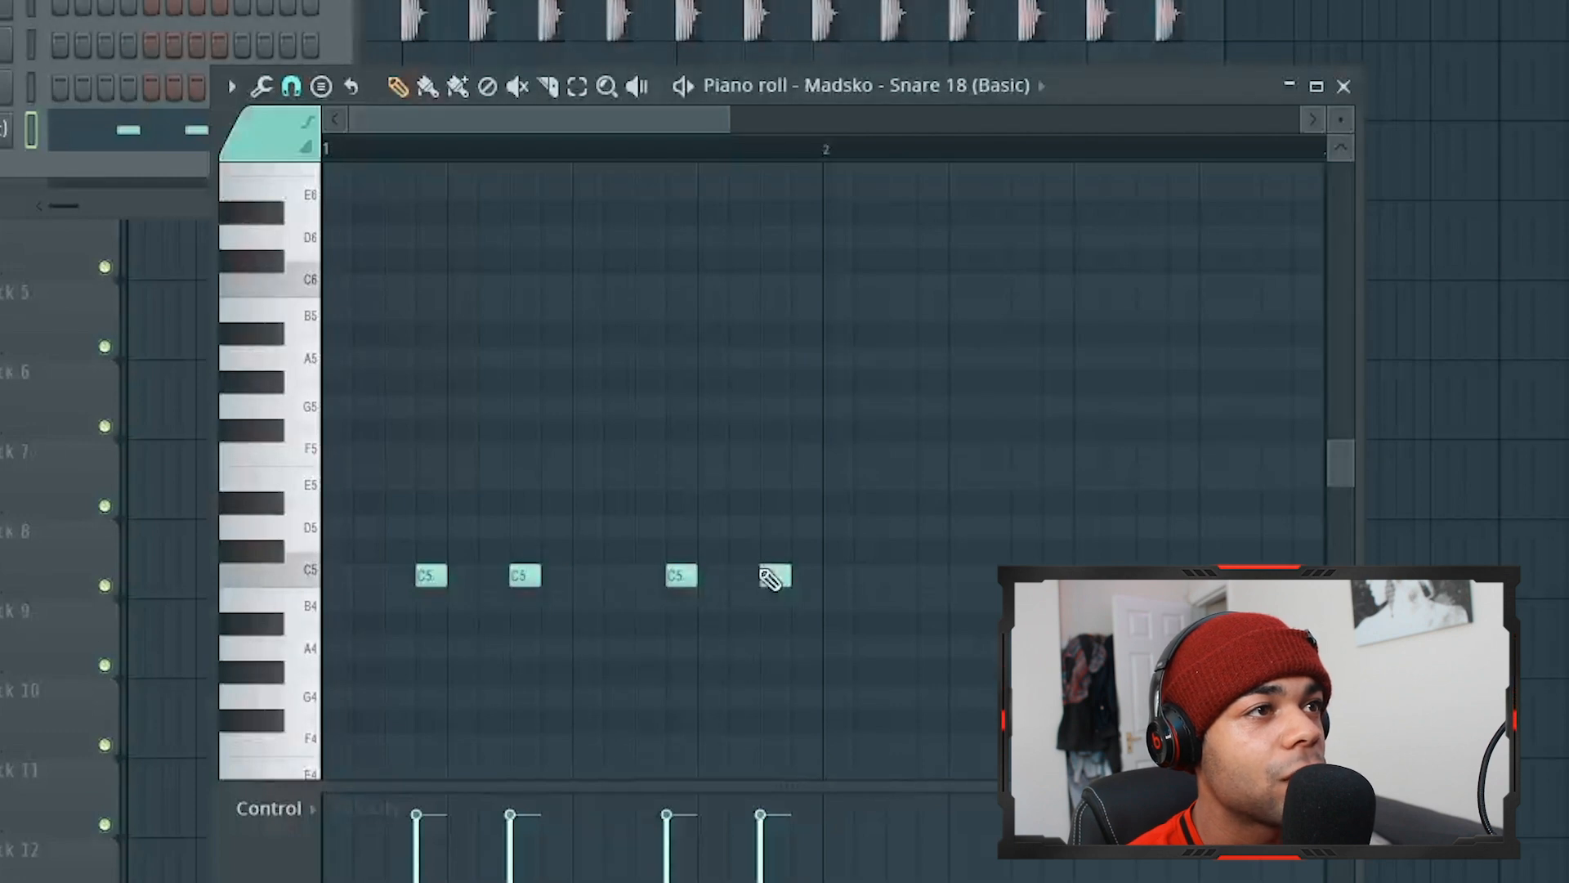
Step: Duplicate the four Snare 18 notes into bar 2, deselect them and play back the pattern
key("ctrl+a")
key("ctrl+b")
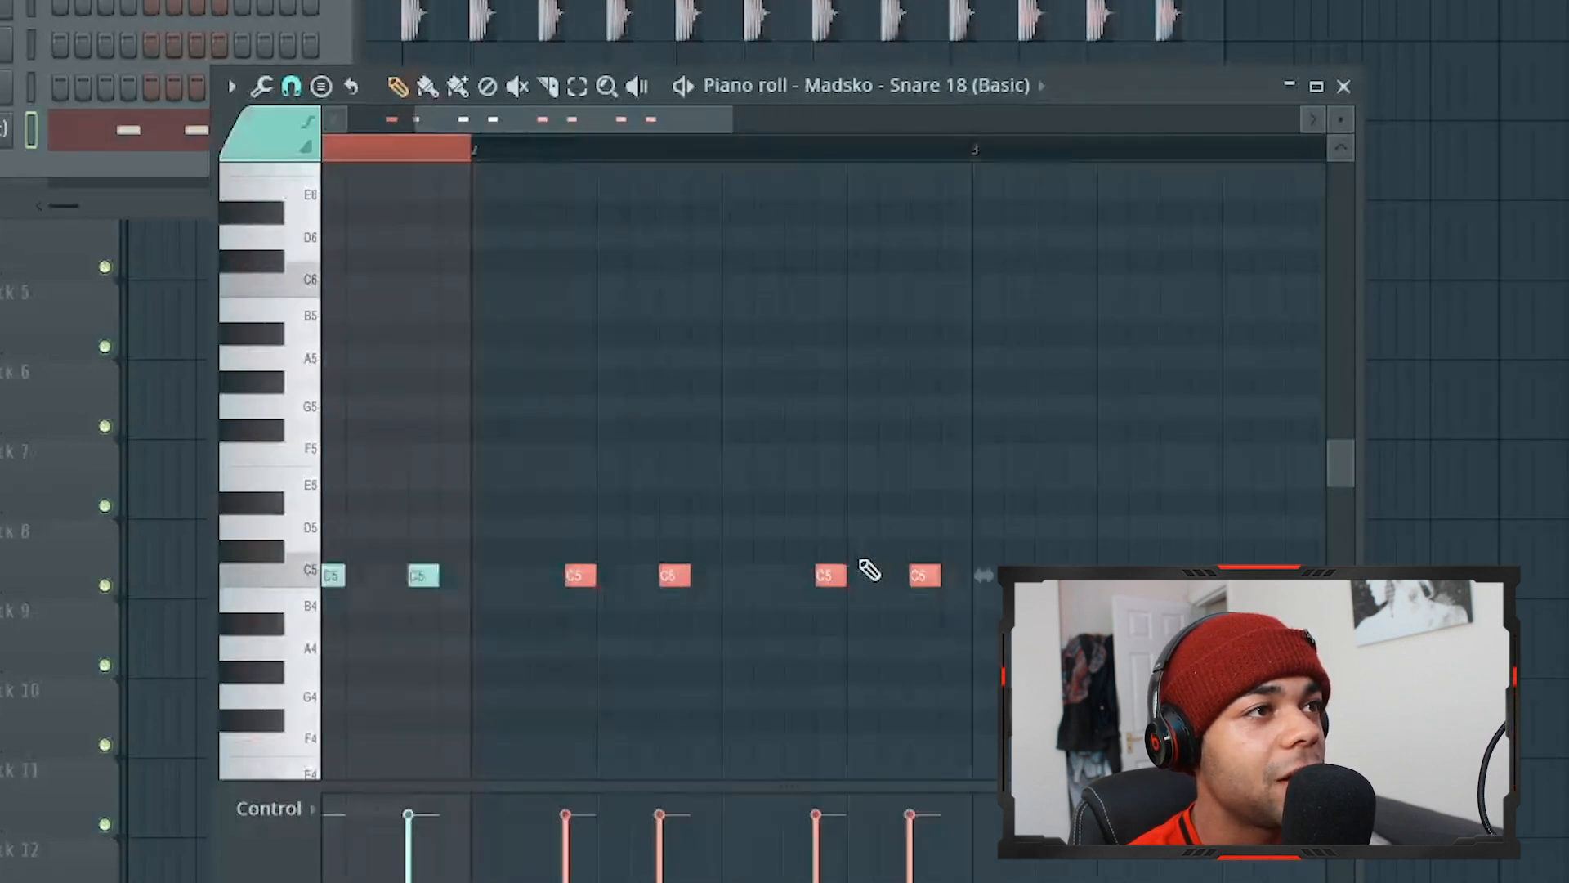
left_click_drag(674, 120, 579, 119)
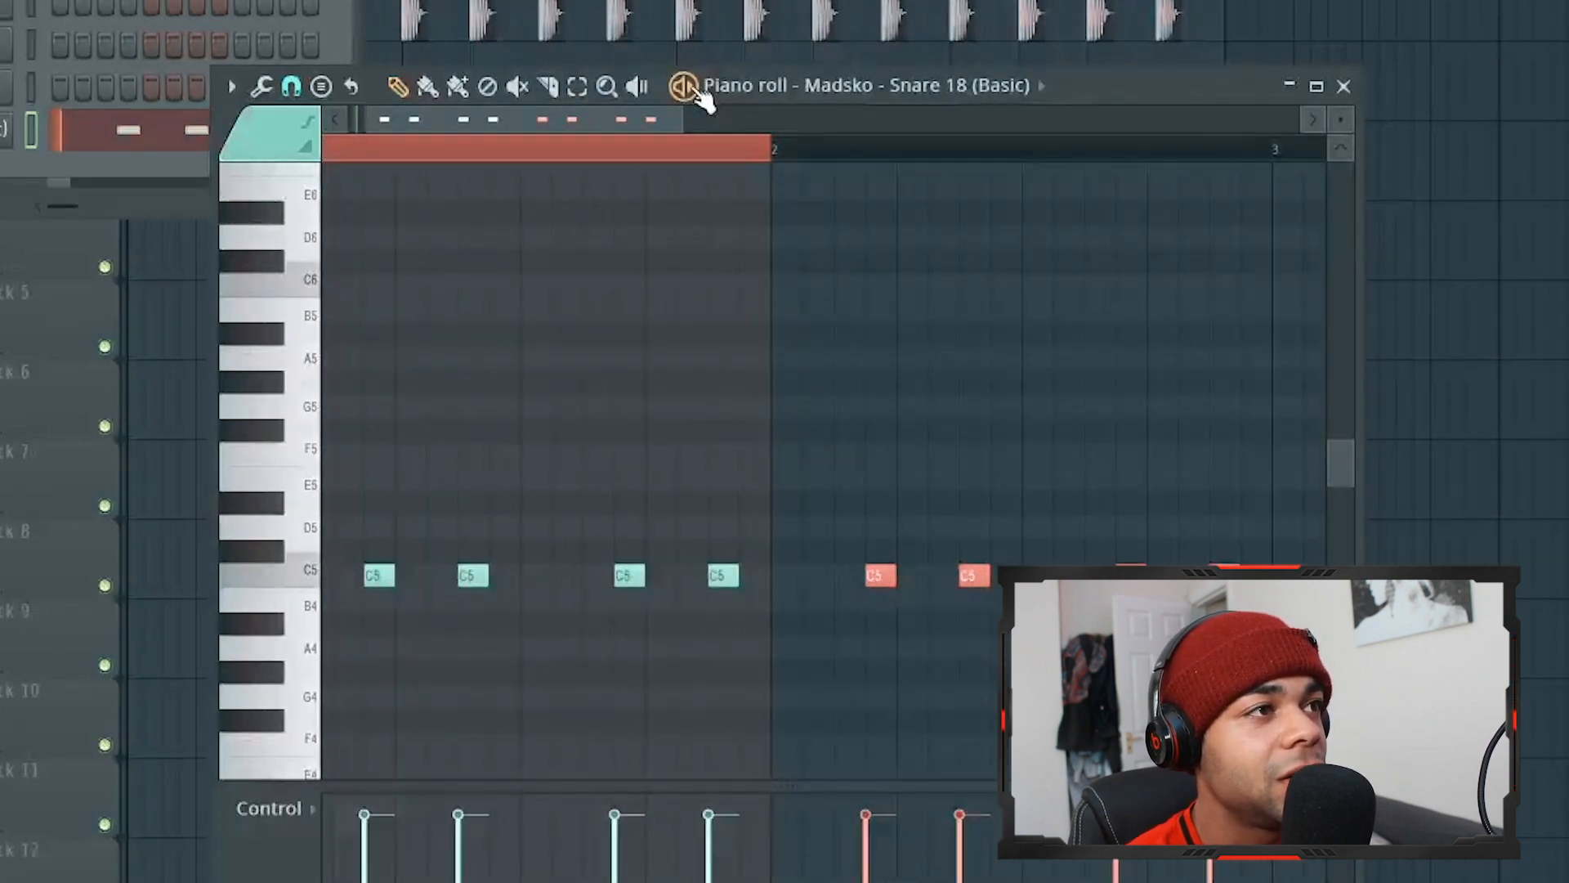
key("space")
scroll(583, 482, "down", 2)
key("ctrl+d")
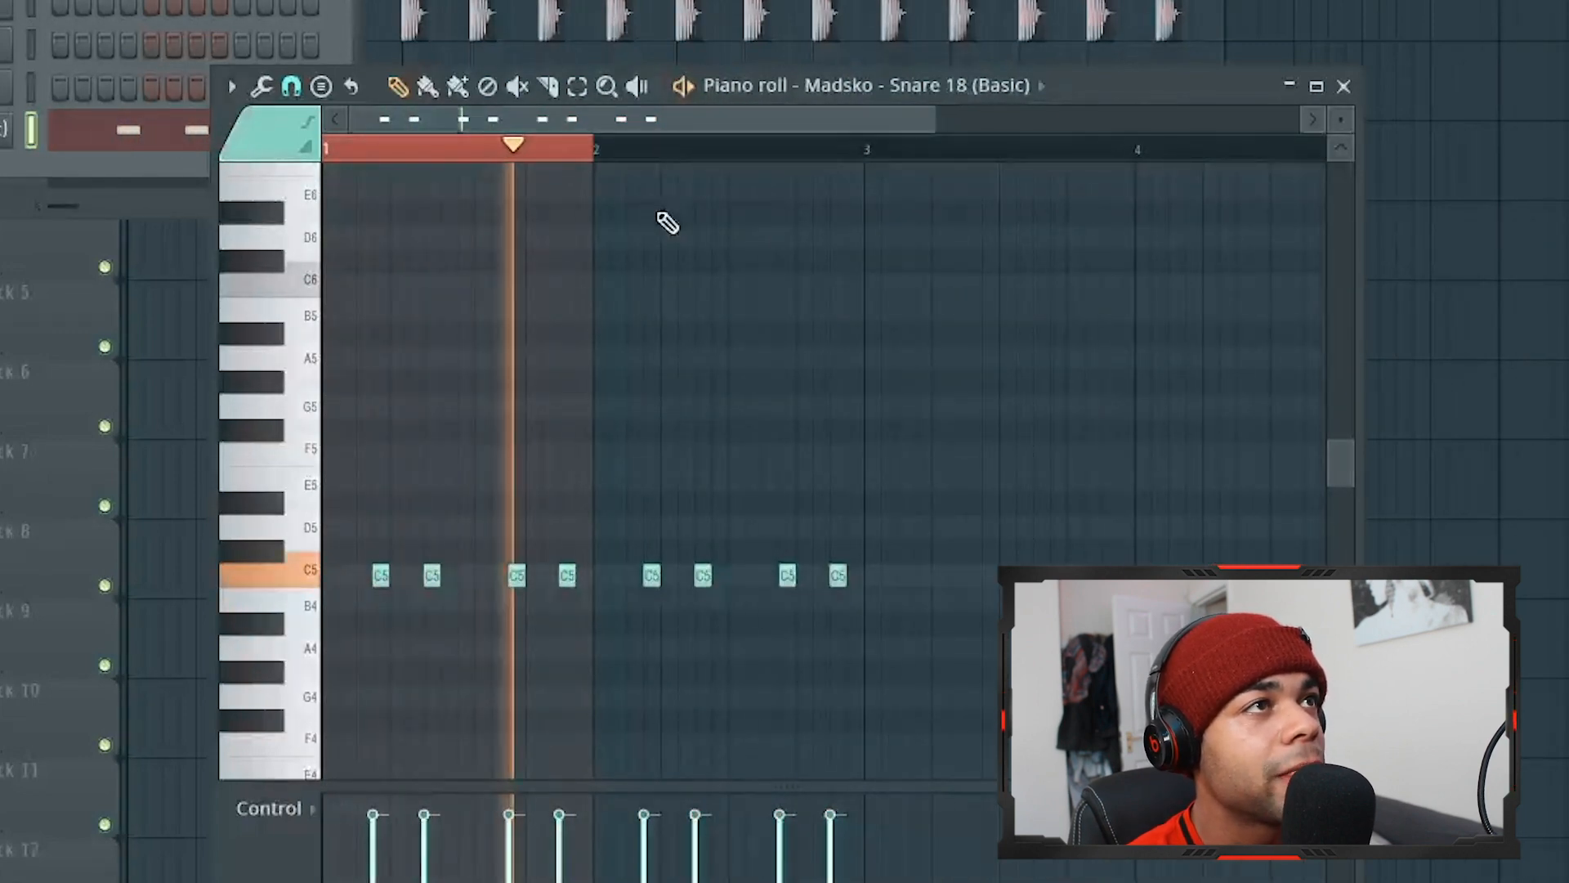
key("space")
Step: Audition other snare samples and add Madsko - Snare 15 (Soft, Rim) as a channel below Snare 18
key("Up")
key("Up")
key("Up")
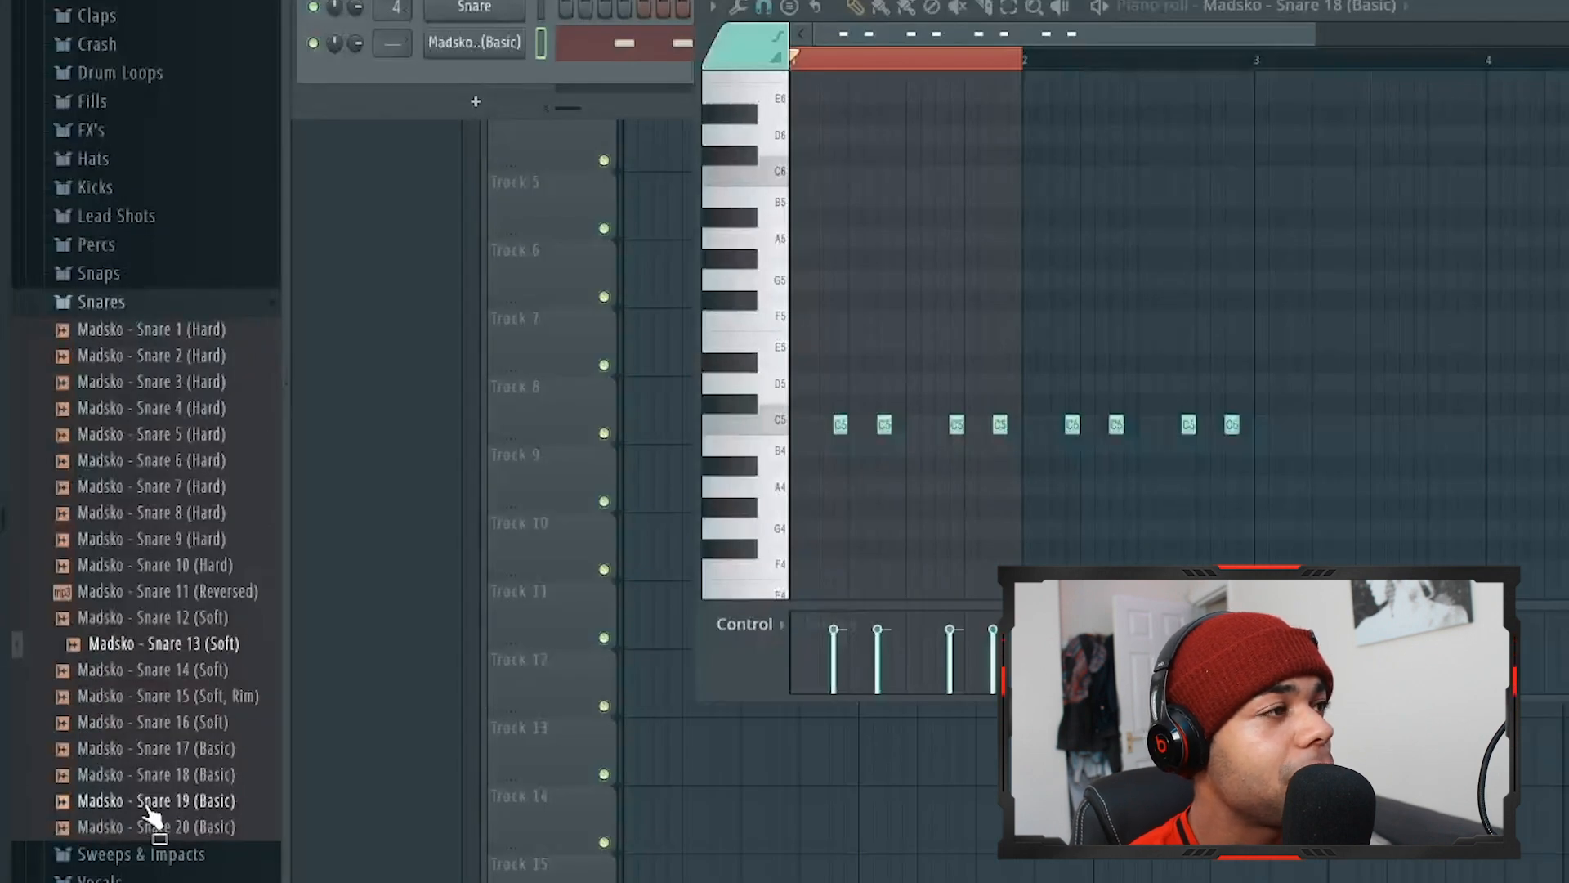
key("Down")
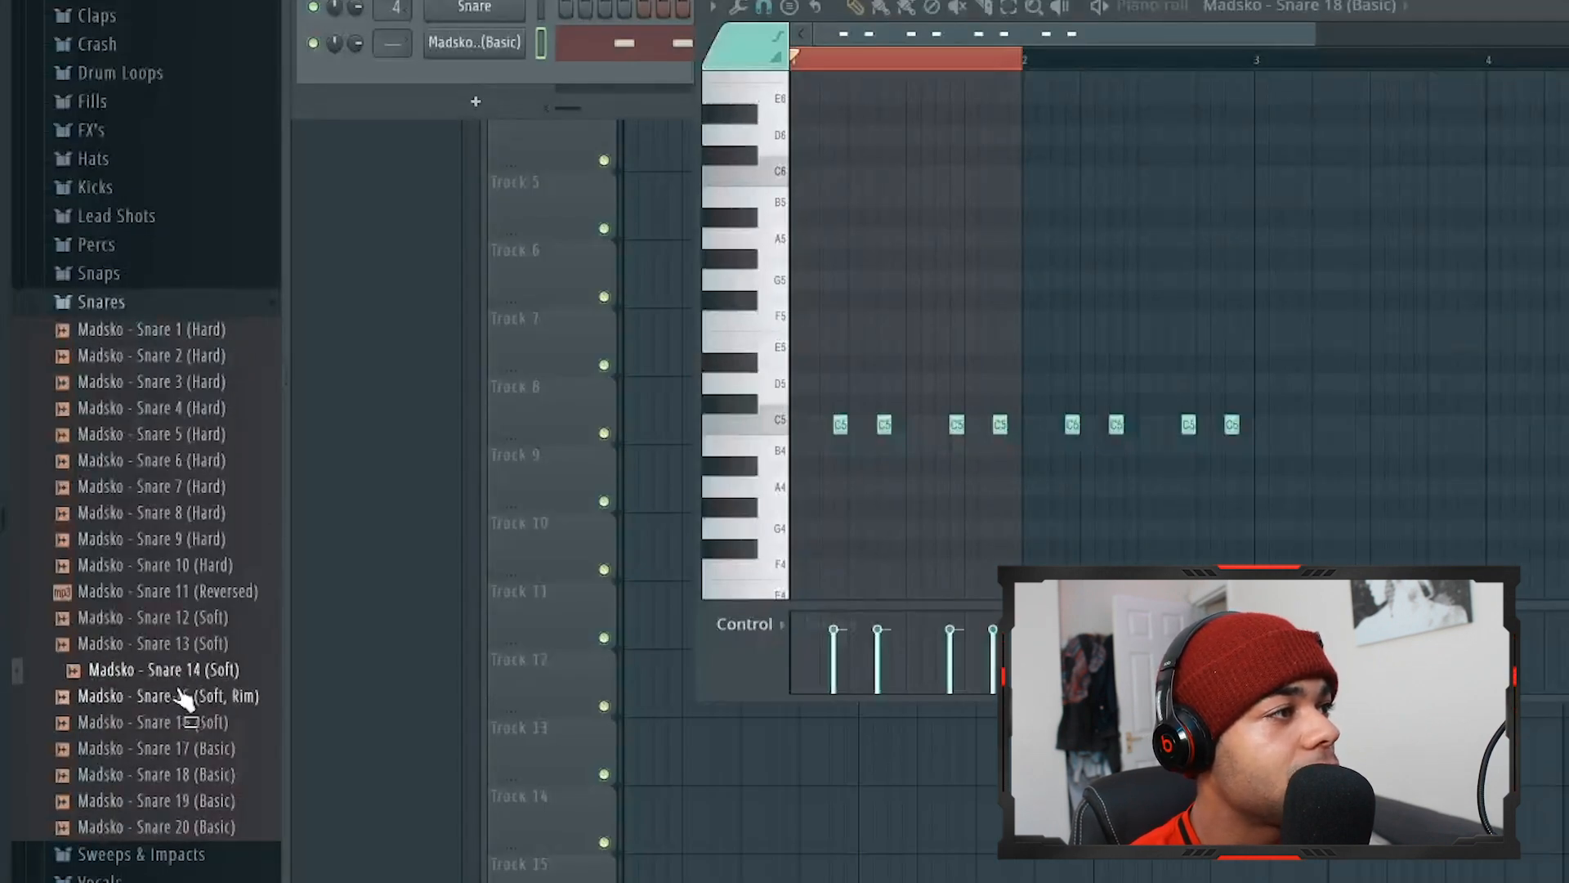
left_click_drag(130, 721, 409, 106)
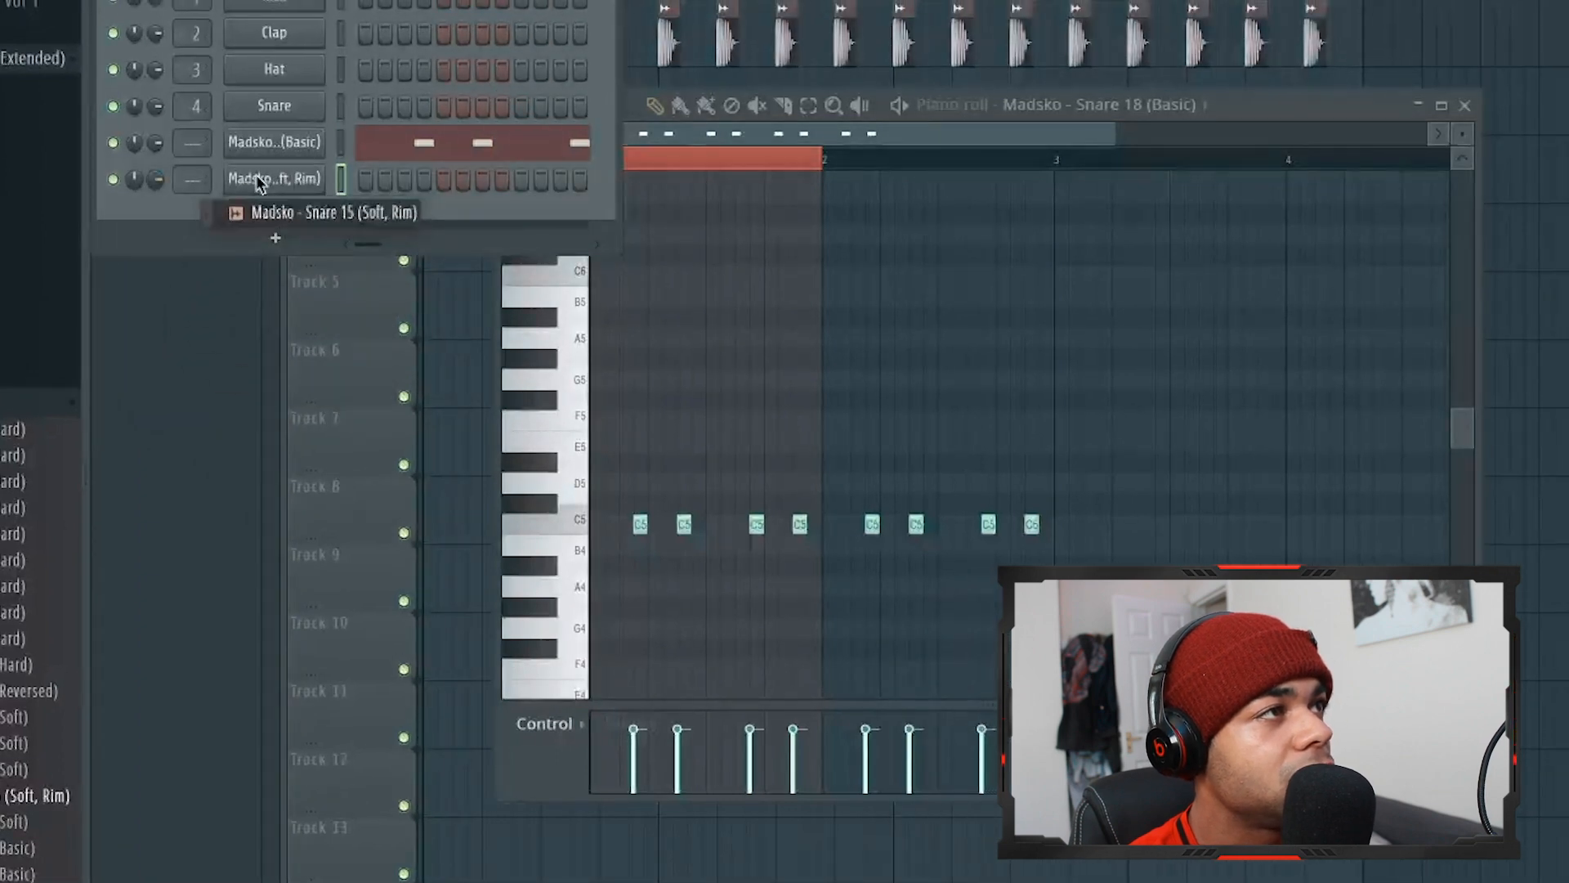
Step: Open the piano roll for Snare 15 (Soft, Rim) and draw C5 notes over the ghost notes of Snare 18
left_click_drag(258, 182, 292, 180)
right_click(293, 180)
left_click(361, 178)
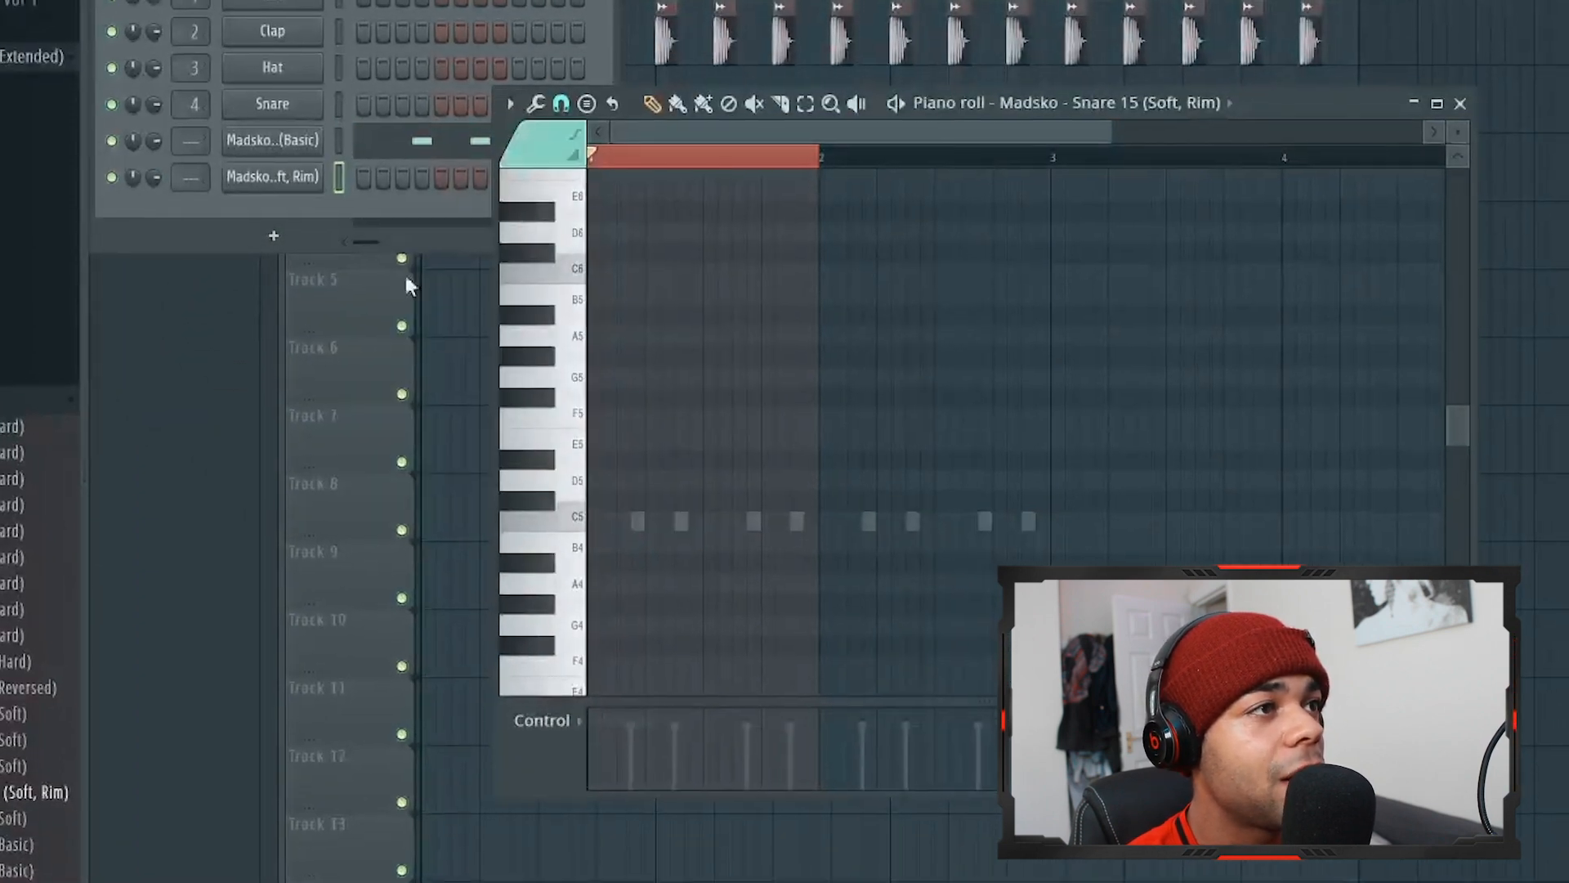
scroll(624, 523, "up", 3)
left_click_drag(621, 520, 665, 548)
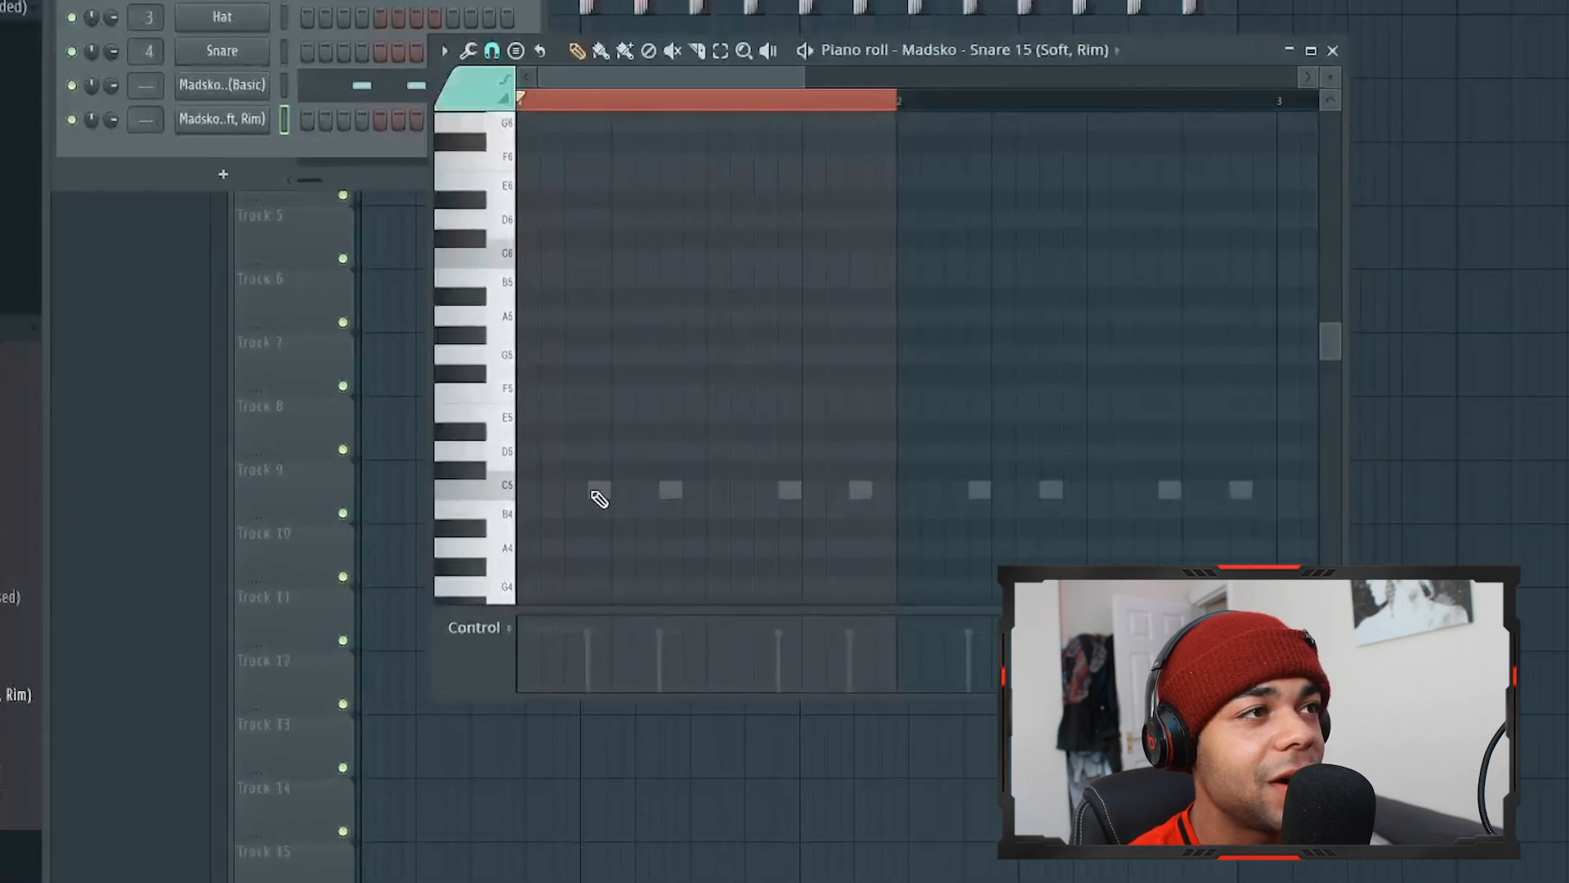
left_click(592, 489)
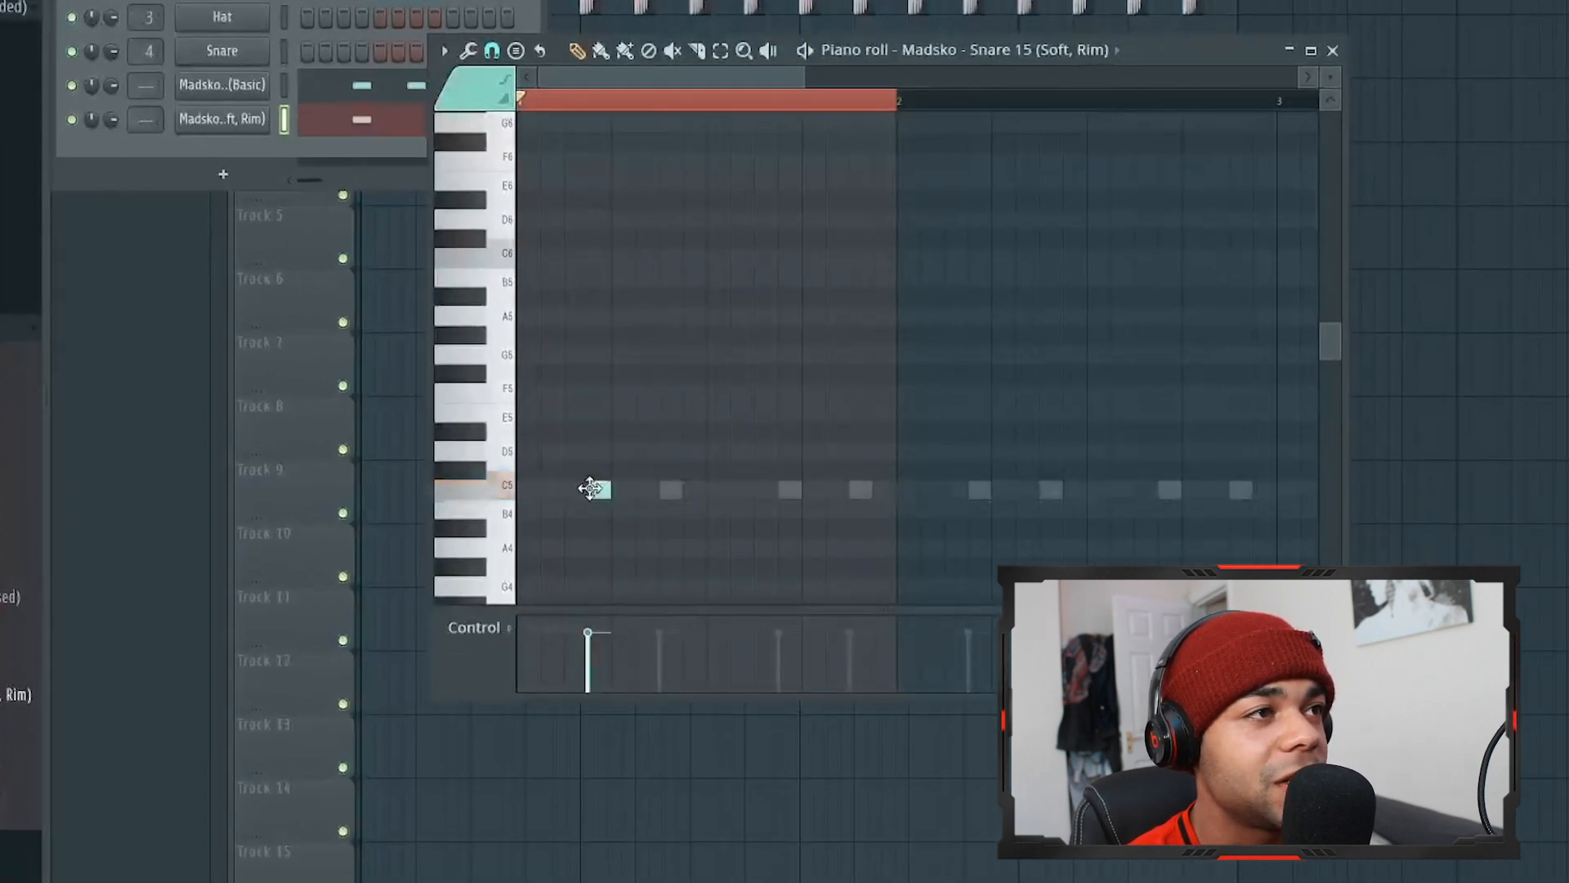
left_click(860, 490)
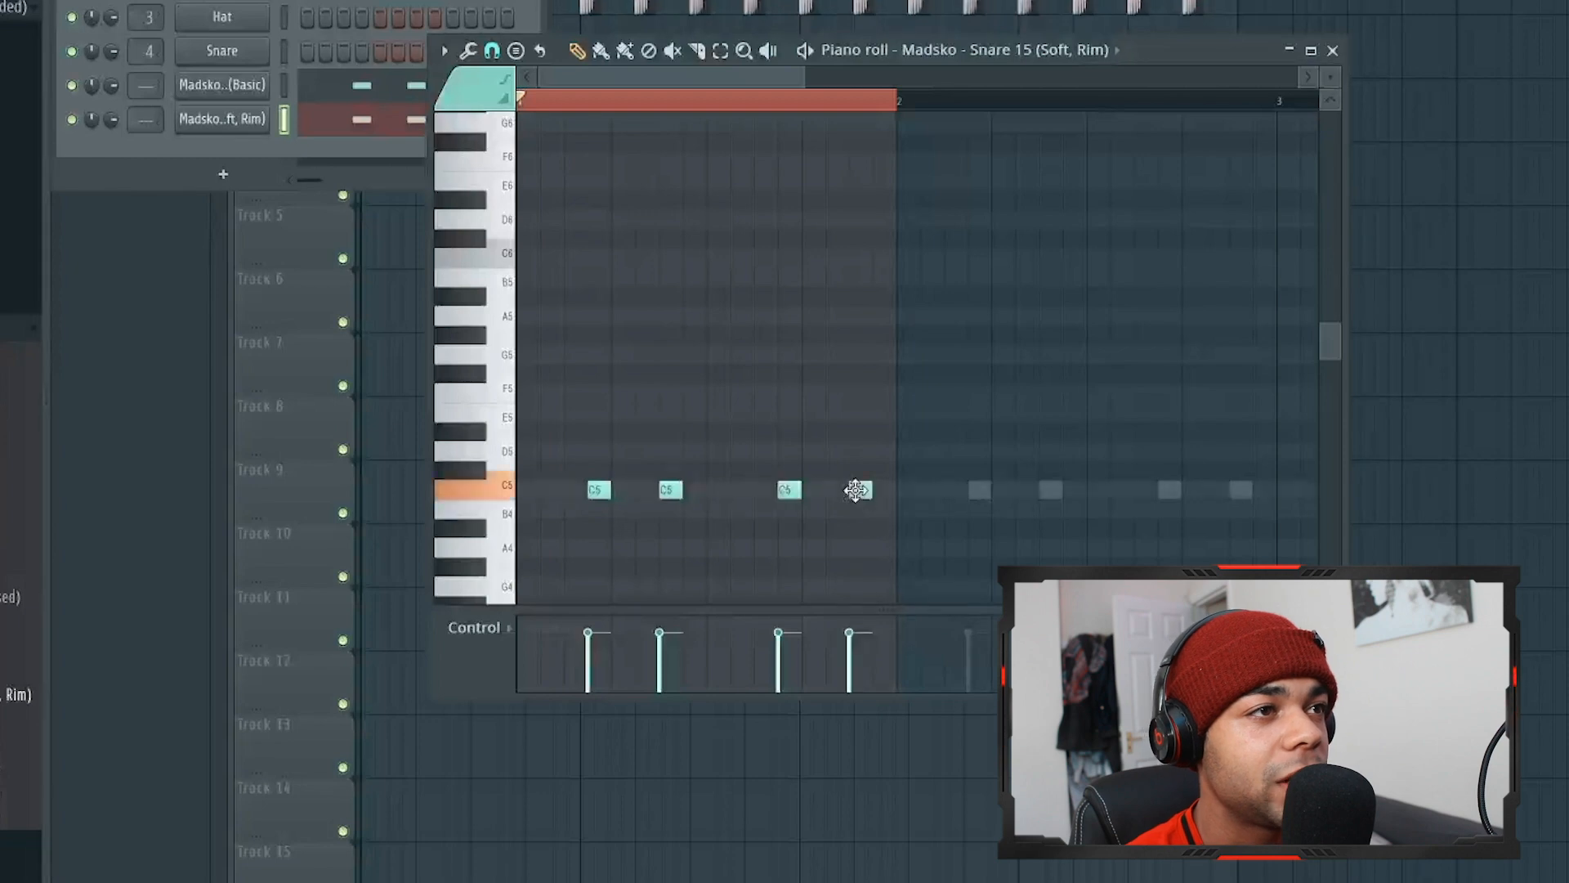
left_click_drag(1139, 469, 1061, 516)
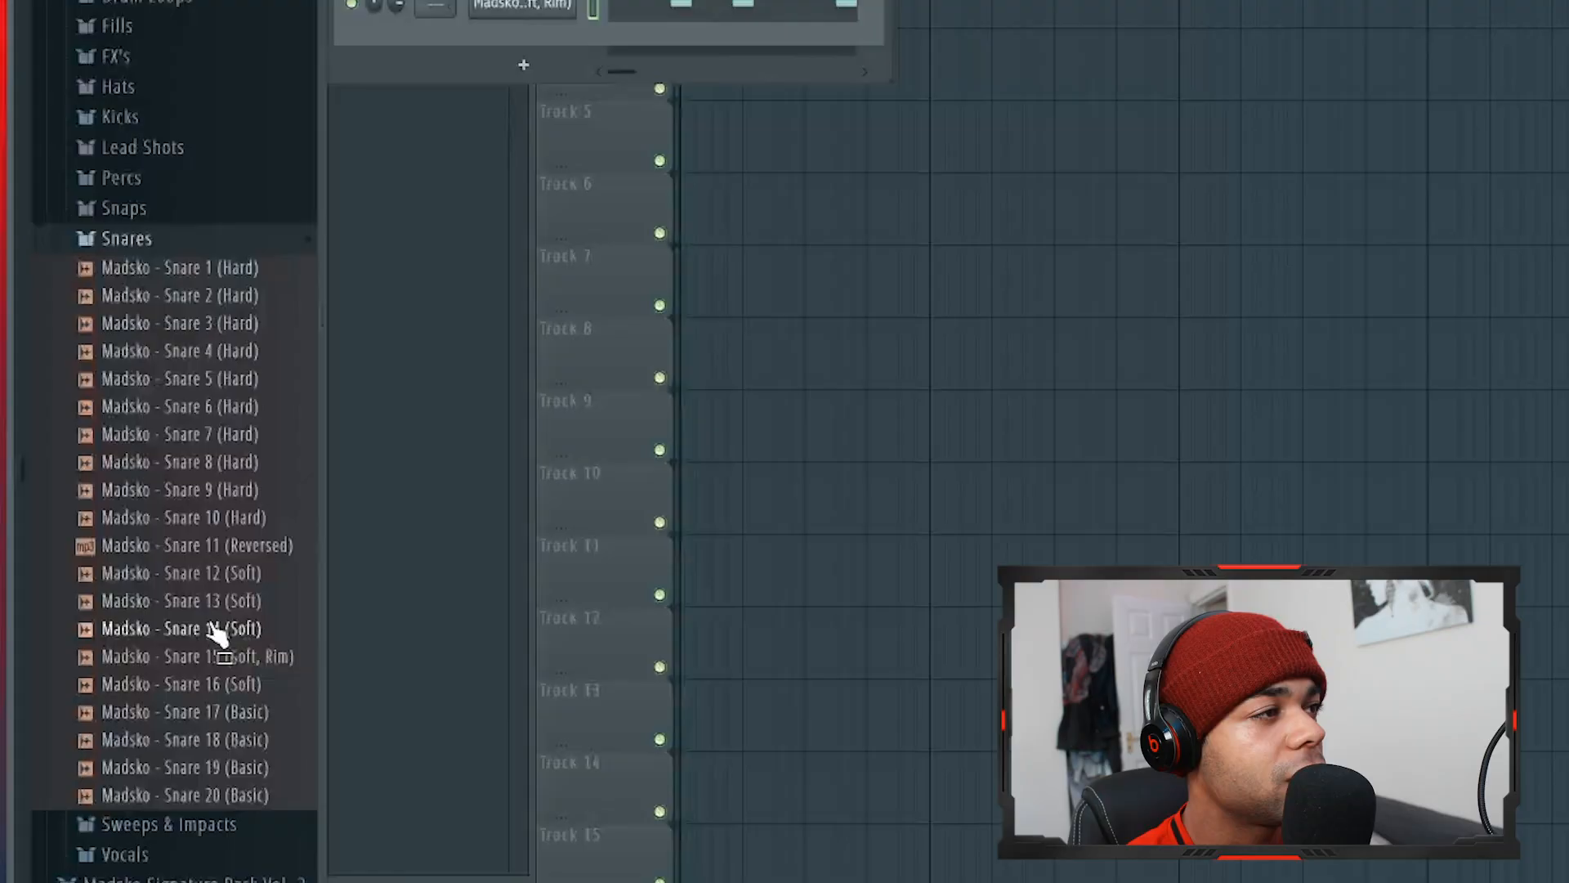
Step: Preview Madsko - Snare 14 (Soft), add it as a new channel and open its piano roll
left_click(211, 631)
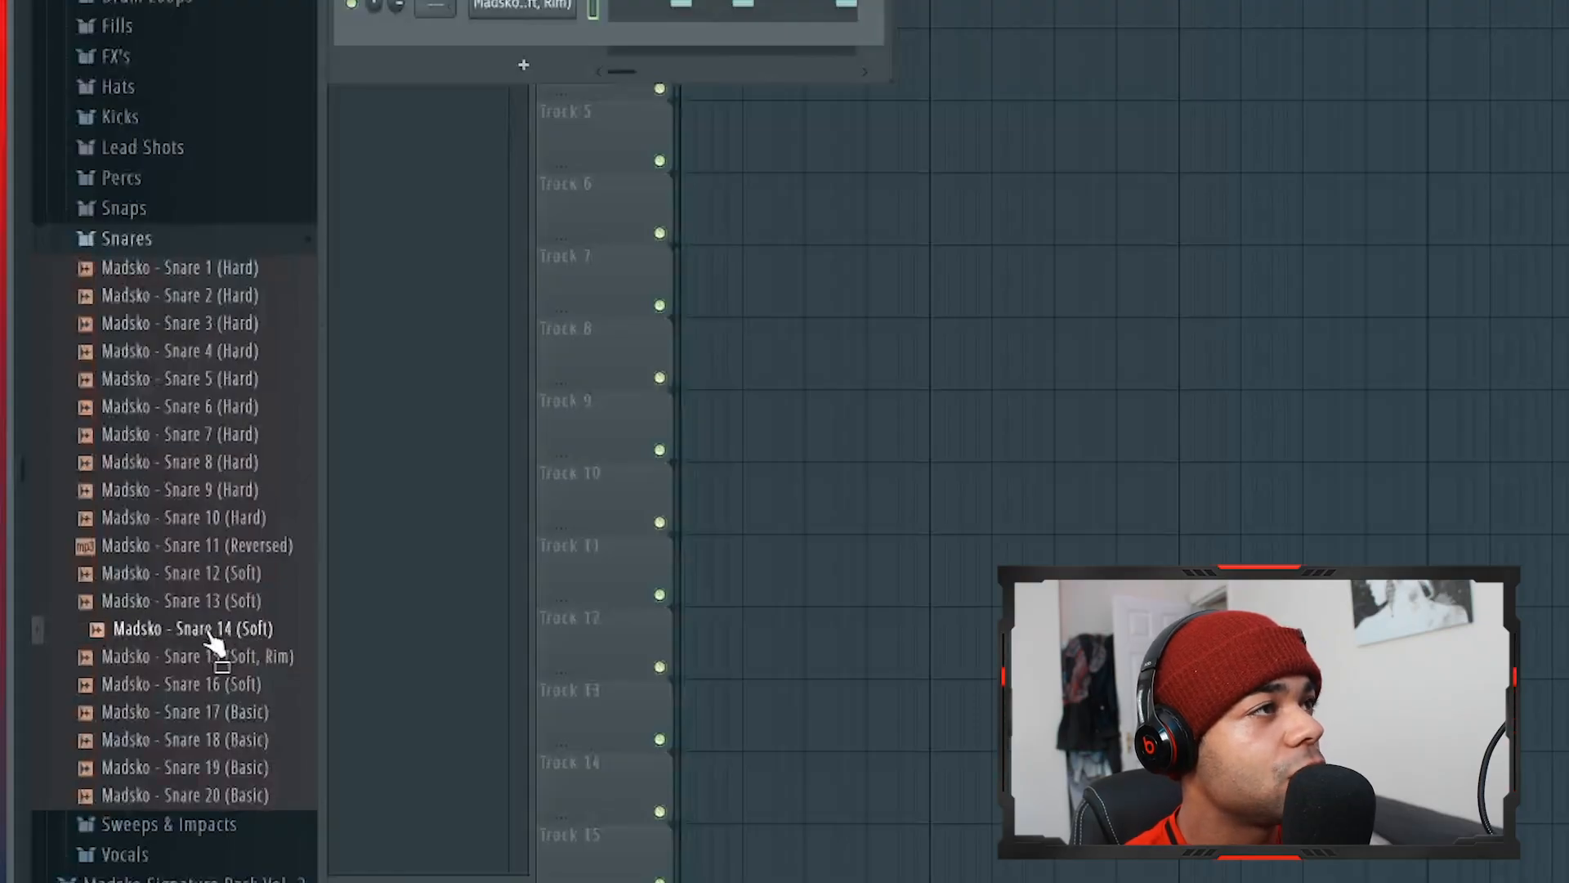
left_click_drag(209, 633, 511, 29)
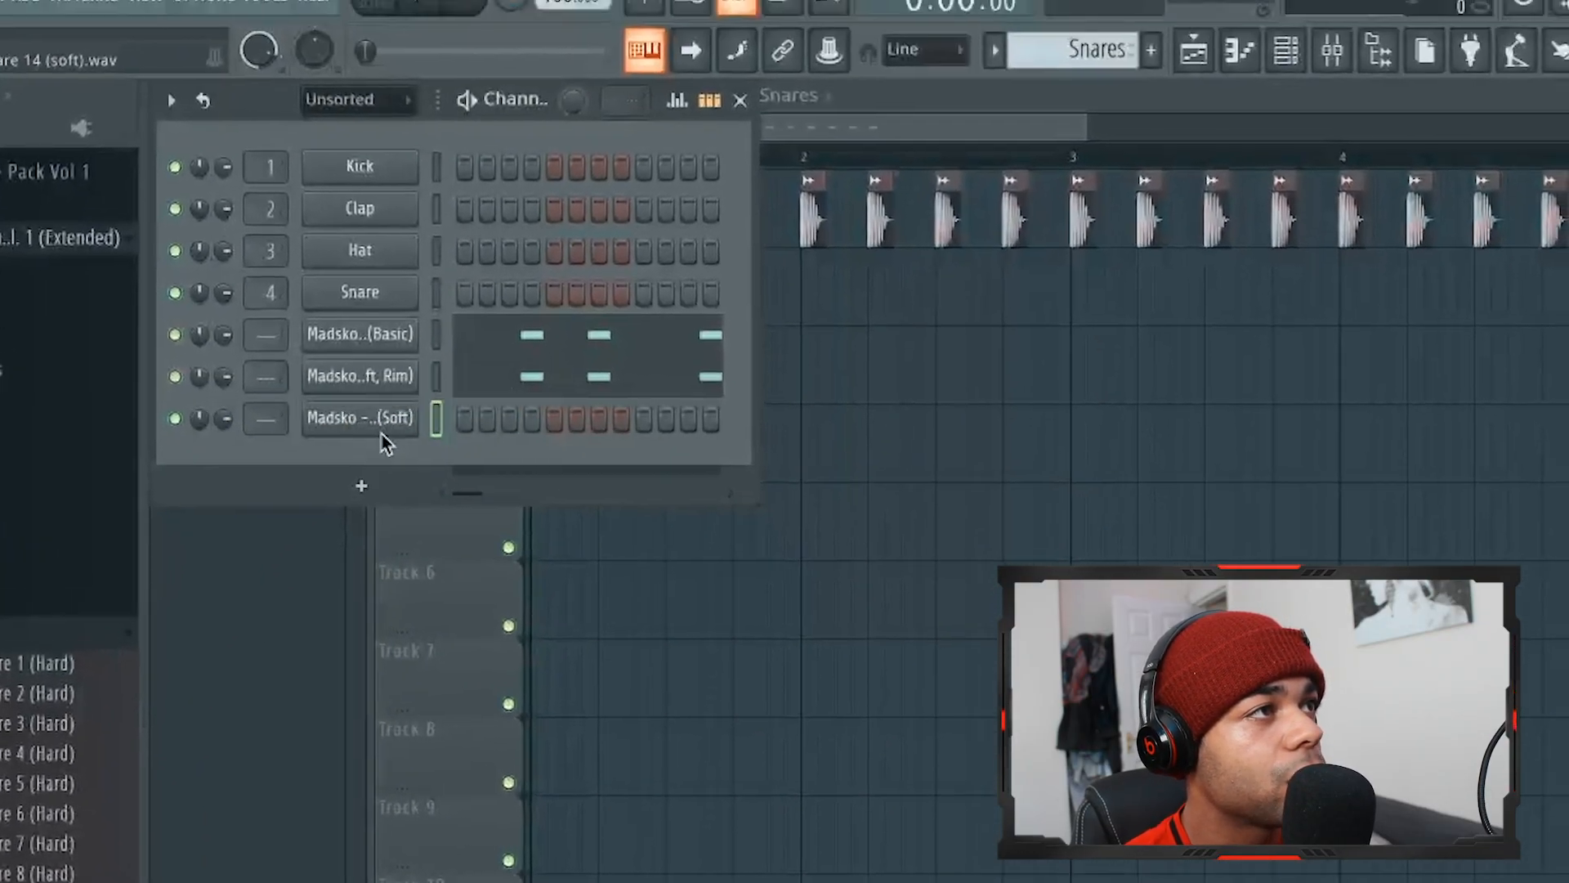
right_click(390, 418)
left_click(477, 417)
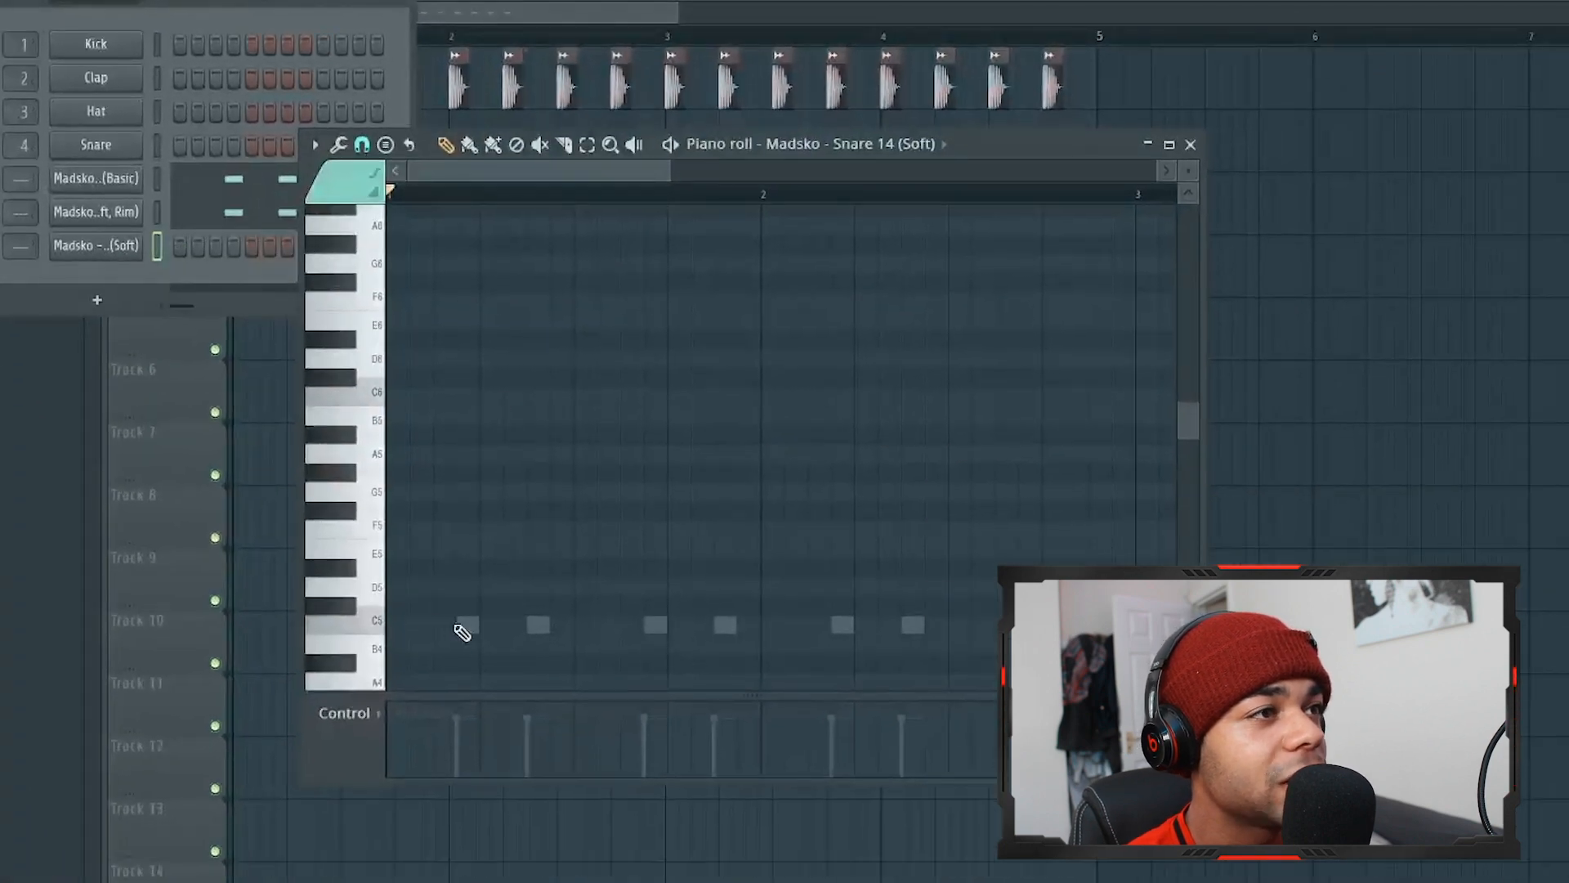
Step: Draw C5 notes for Snare 14 (Soft) over all the ghost notes in bars 1 and 2
left_click(464, 626)
left_click(533, 626)
left_click(655, 626)
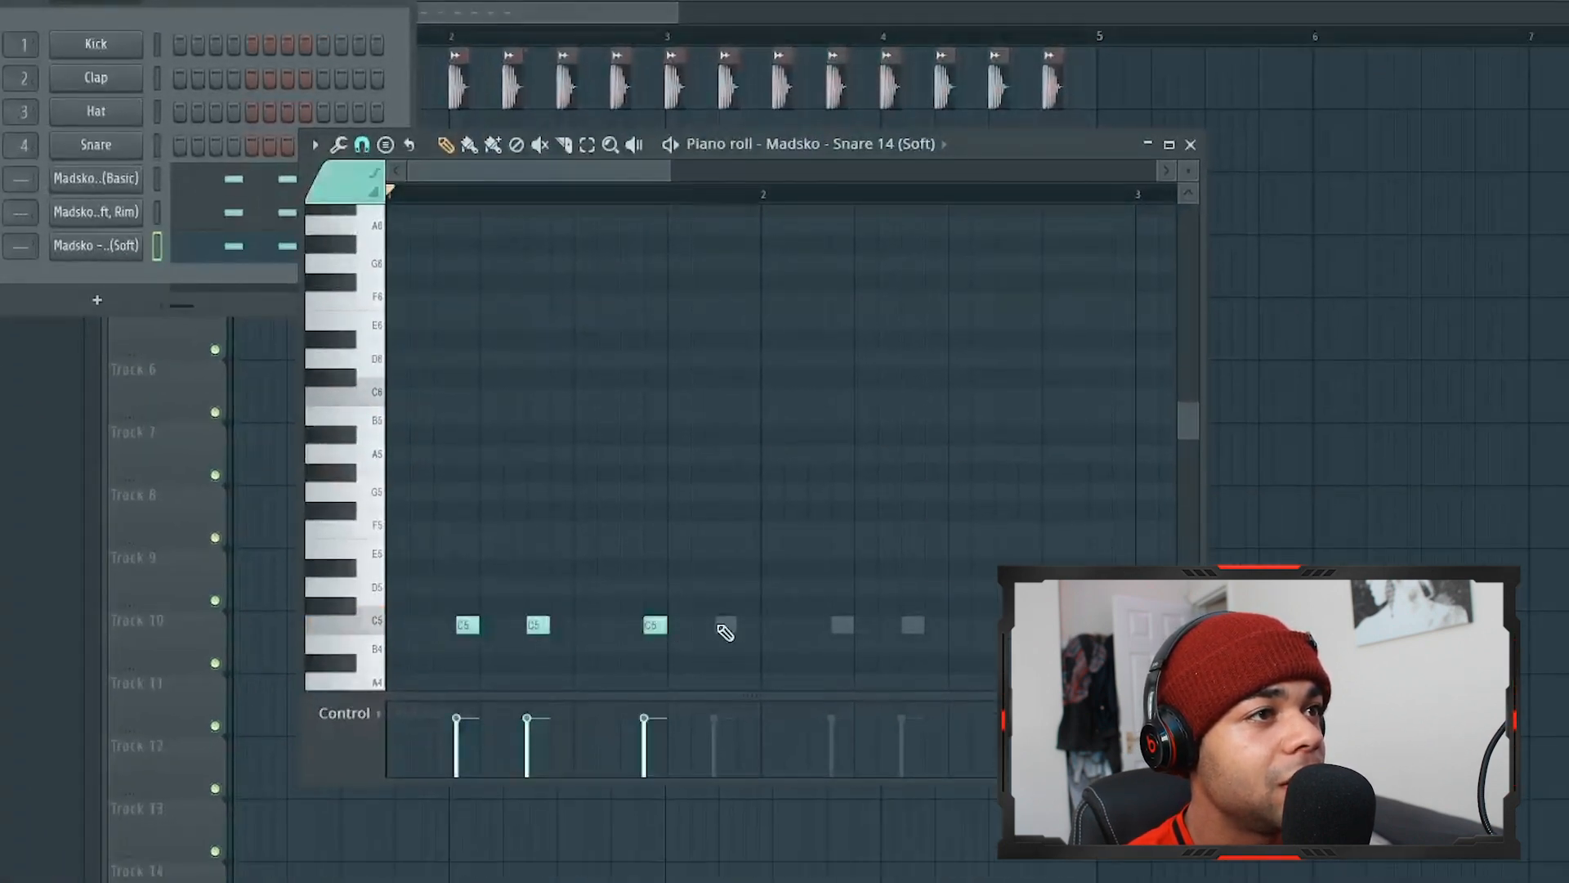
left_click(724, 626)
left_click(909, 627)
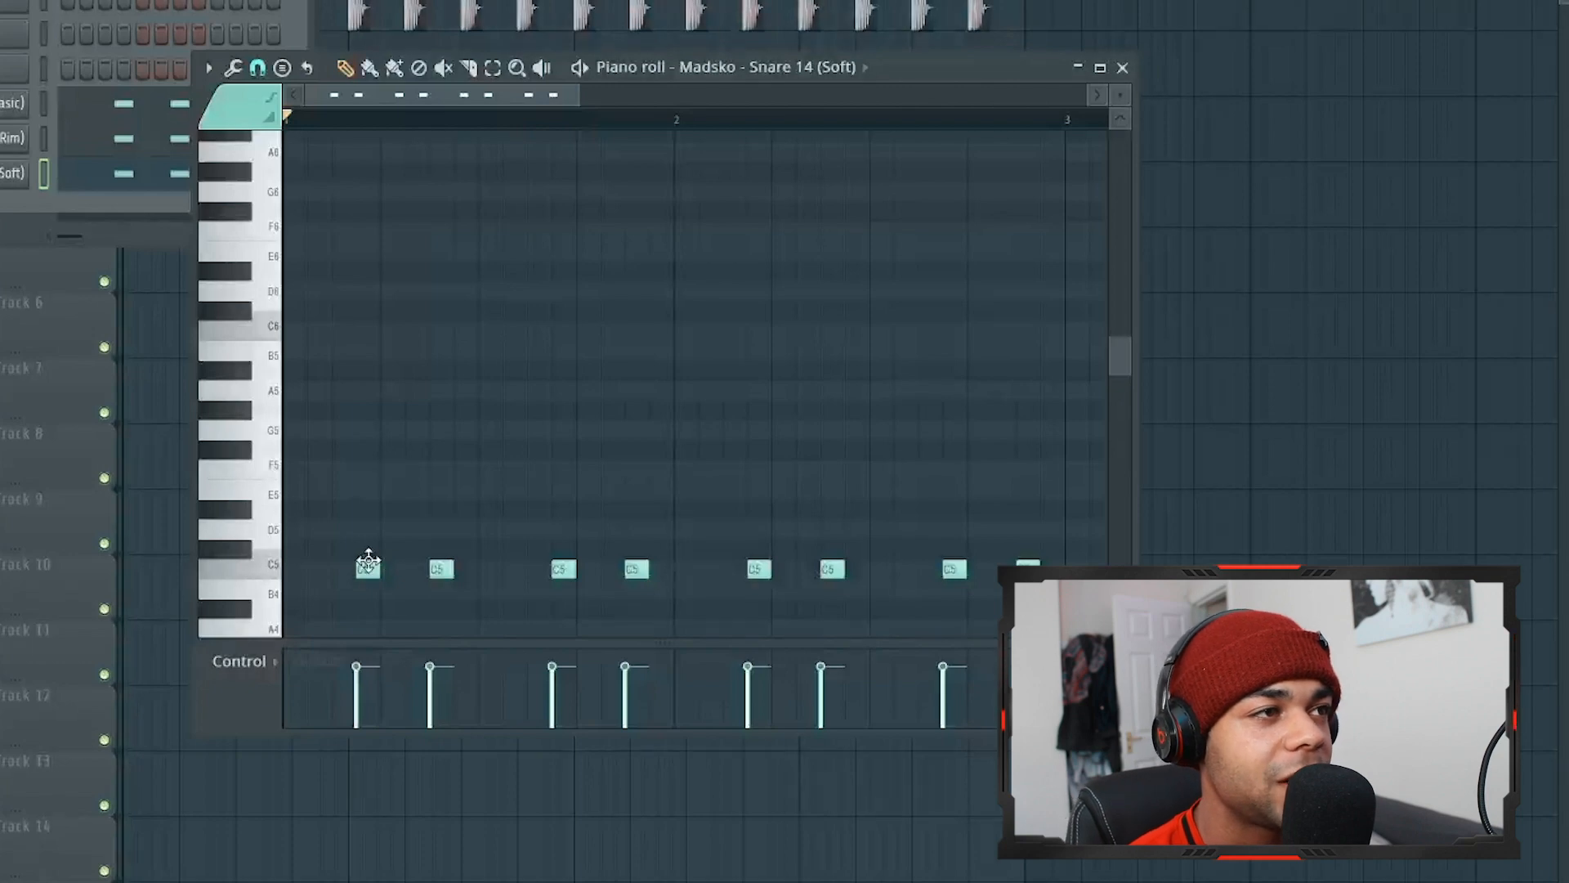
Step: Delete the first and last Snare 14 notes in each bar, keeping the middle two, and play back the result
right_click(373, 569)
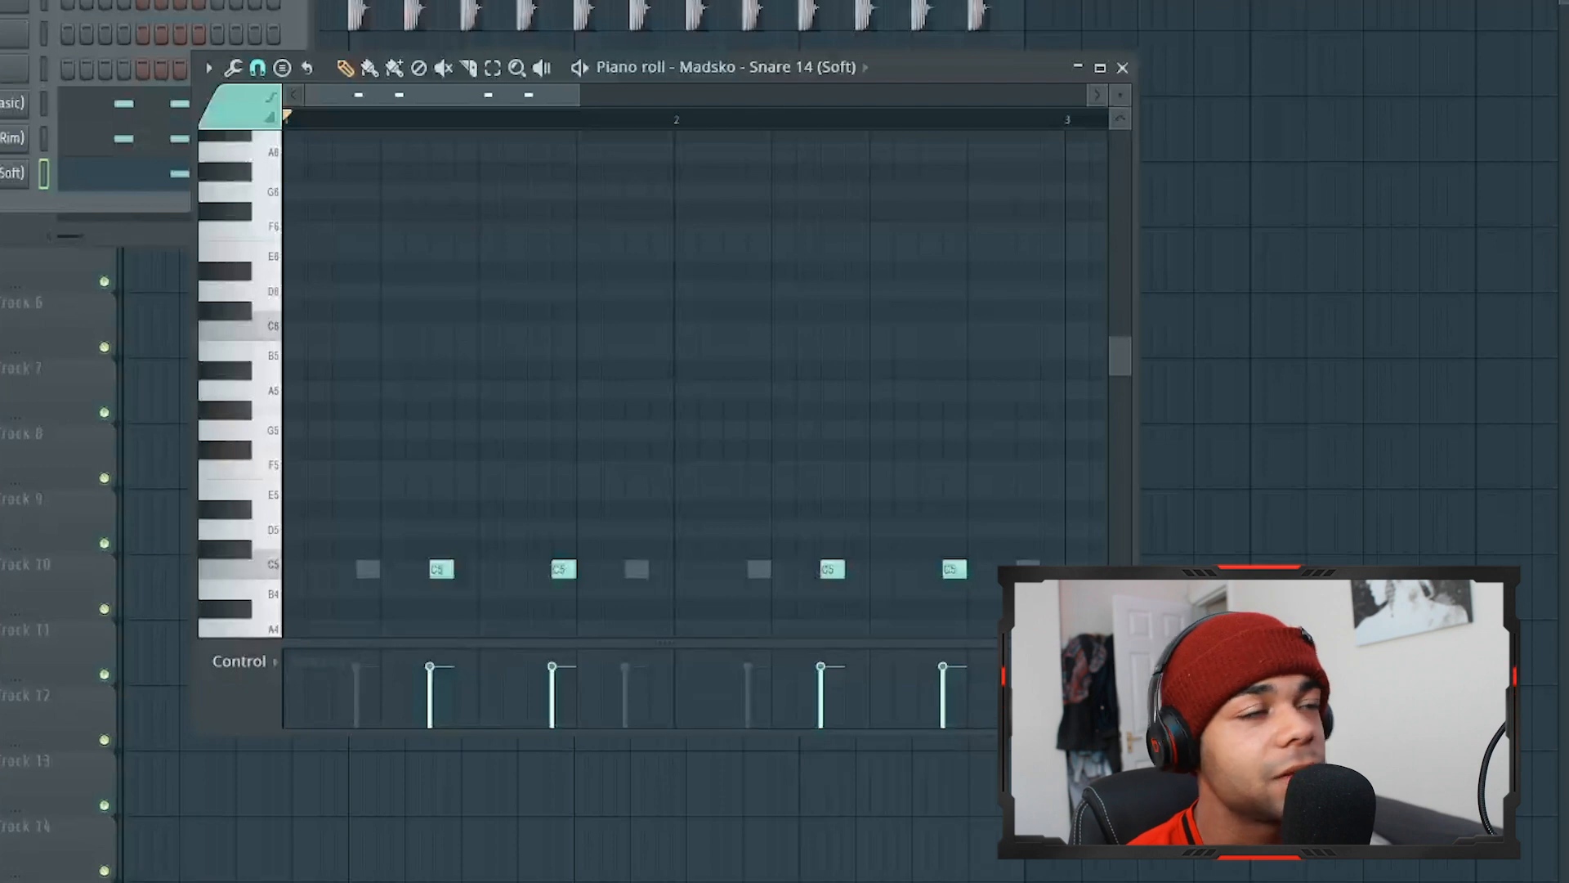
key("space")
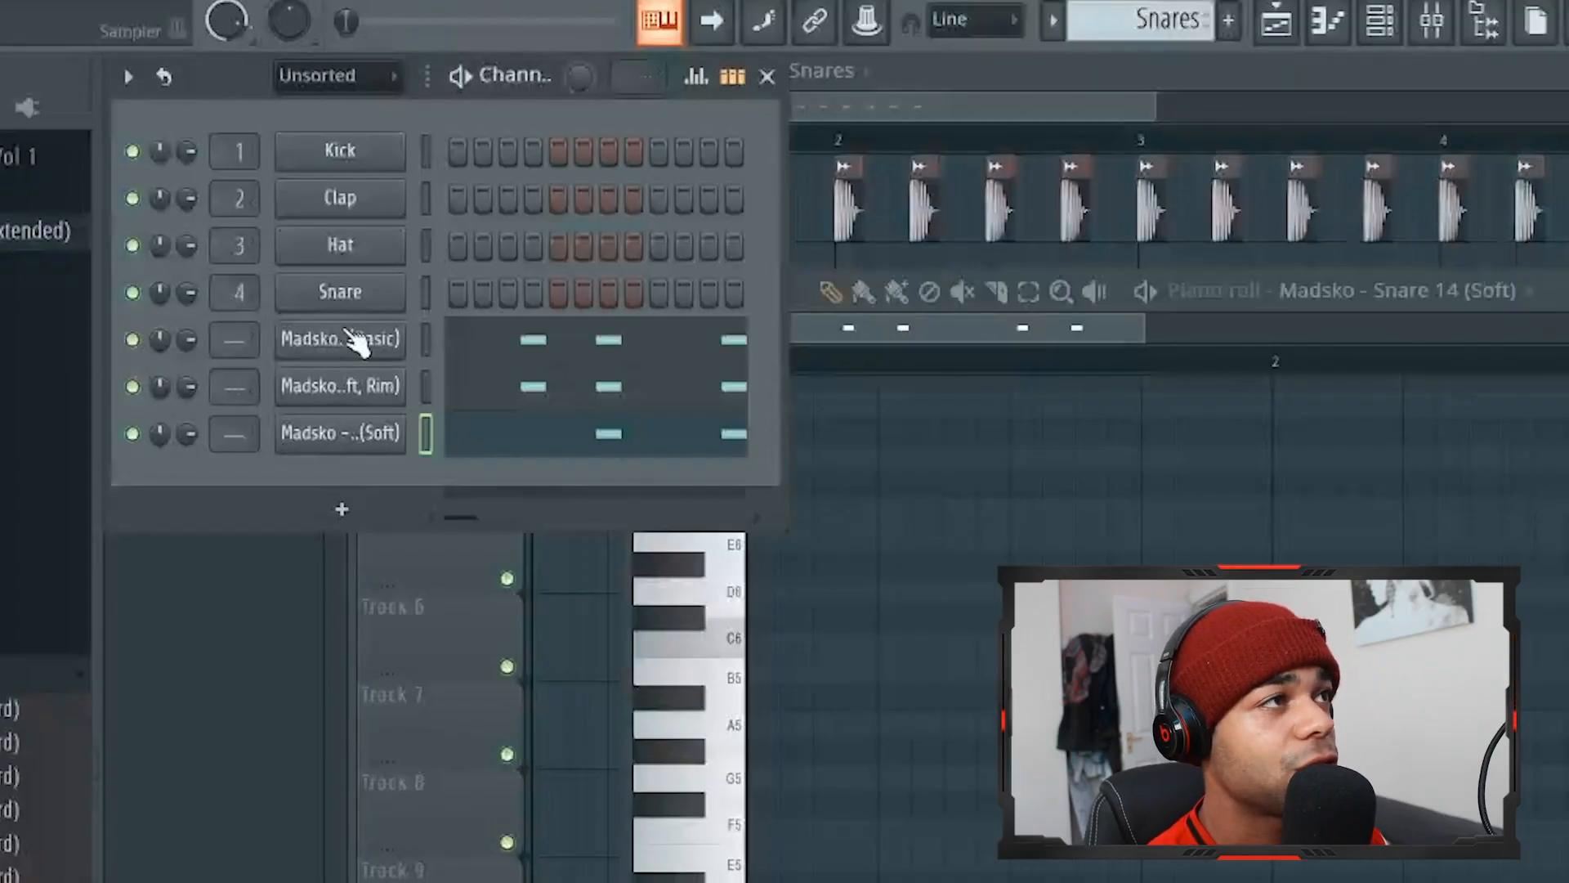
Step: Route the Snare 18 (Basic) channel to mixer track 5 and the Snare 15 (Soft, Rim) channel to mixer track 6
left_click(357, 342)
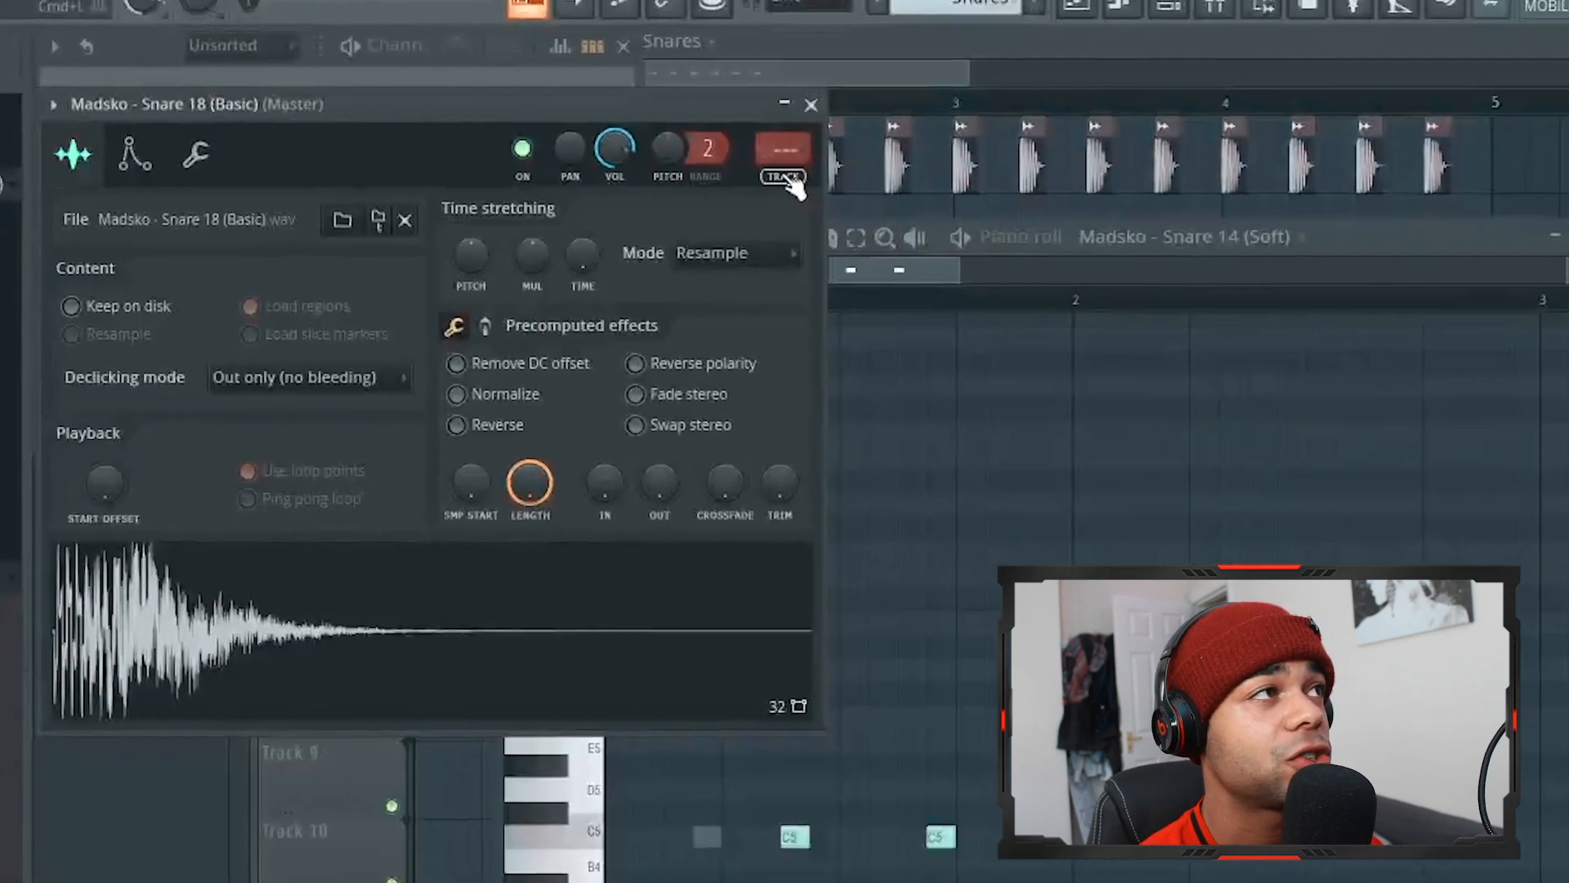
left_click(783, 176)
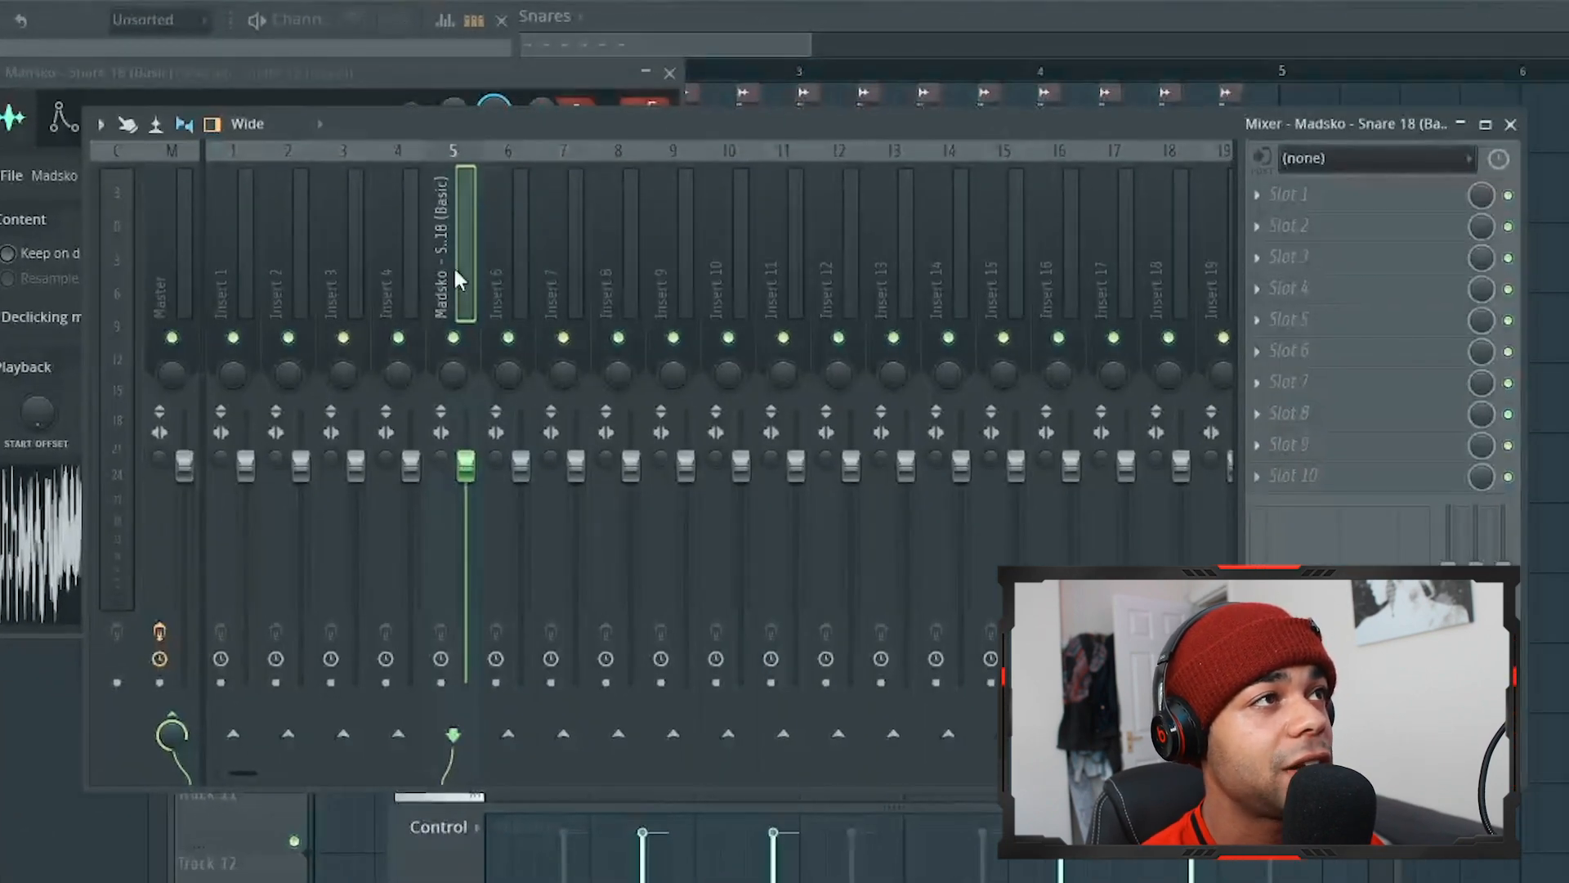
left_click(670, 73)
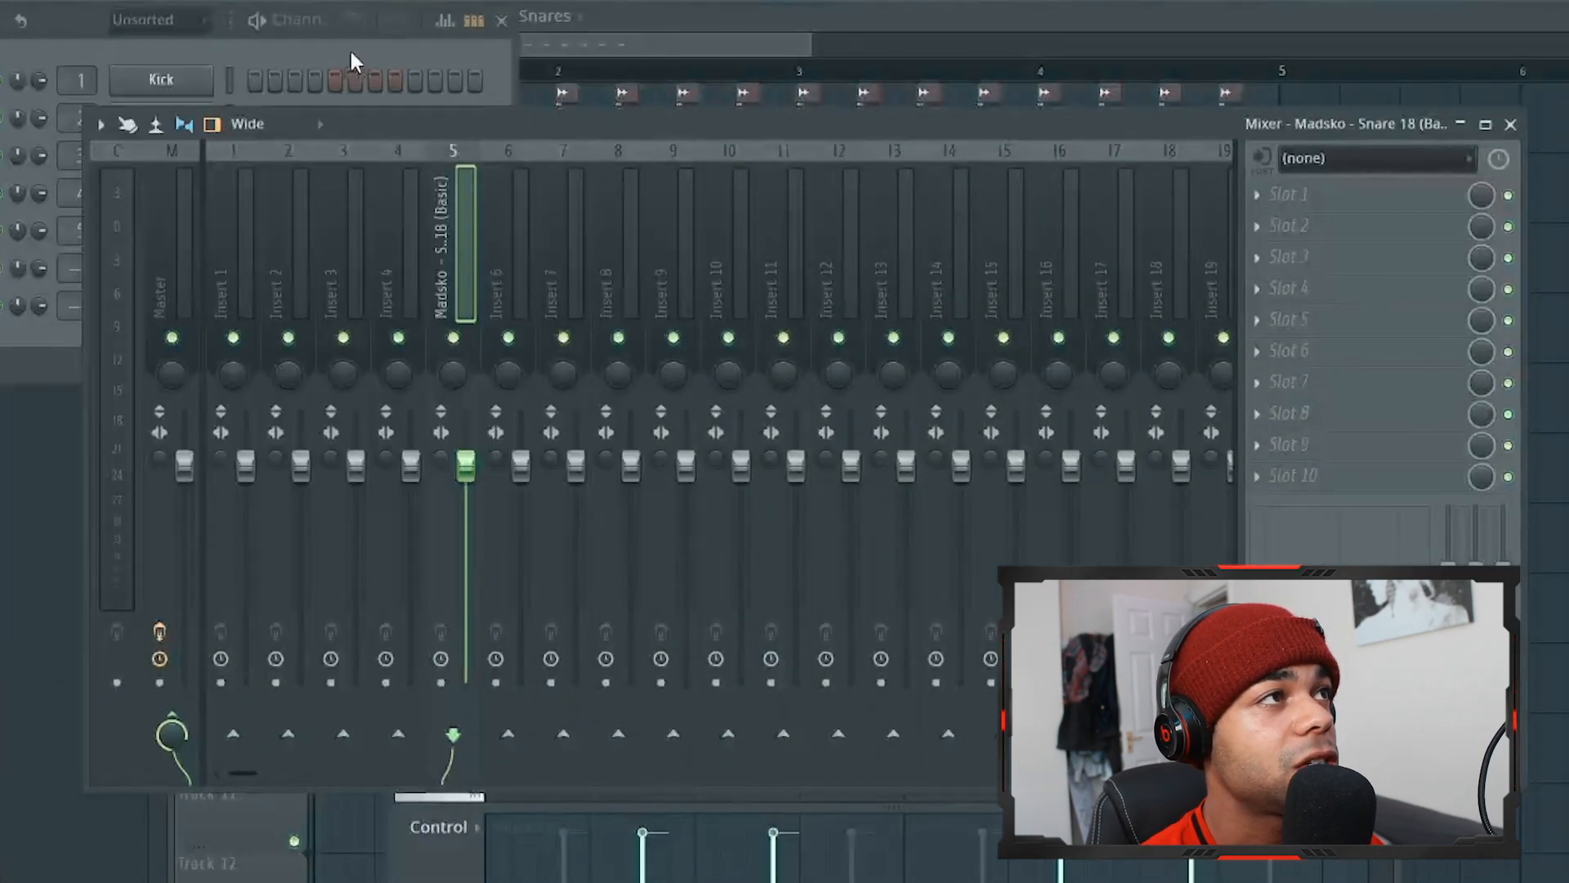
left_click(351, 57)
left_click(141, 278)
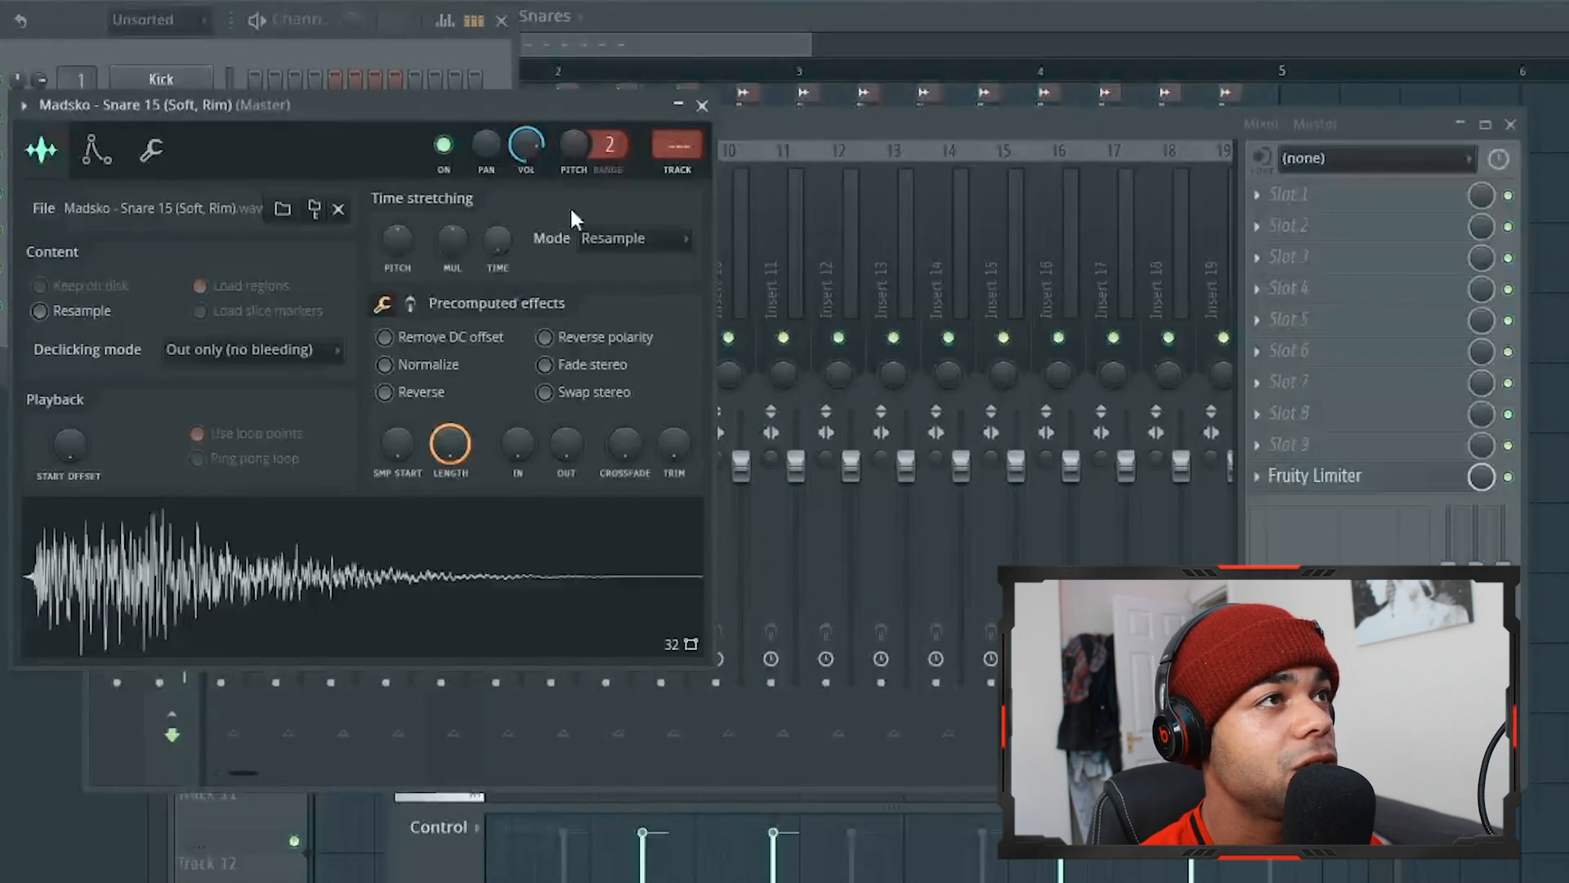
left_click(679, 169)
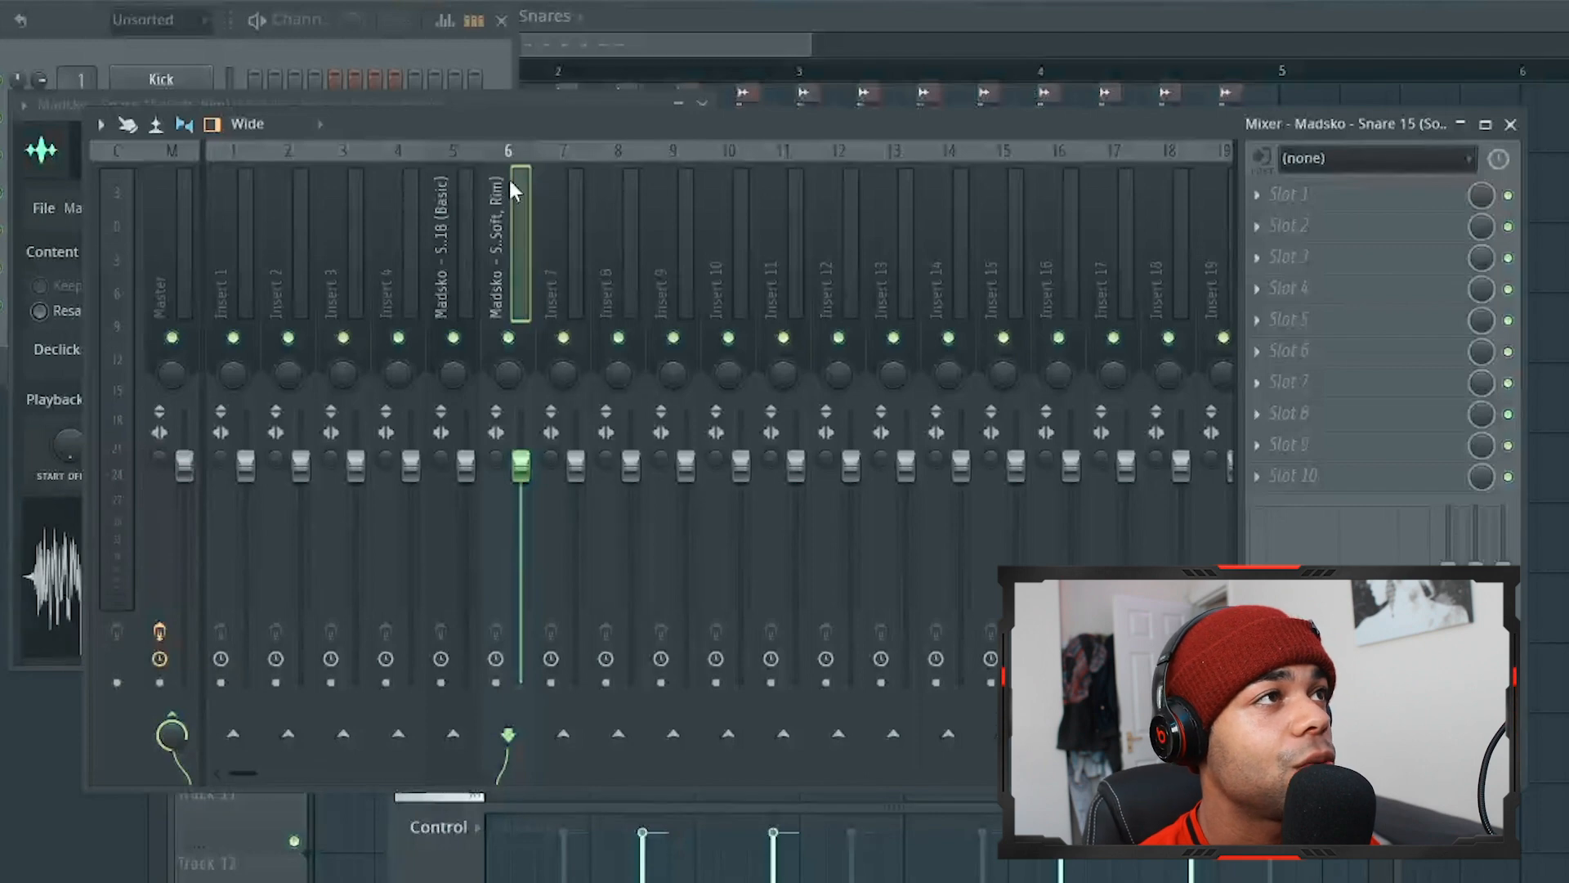
Step: Open the Snare 14 (Soft) channel settings and route the channel to mixer track 7
left_click(340, 33)
left_click(179, 307)
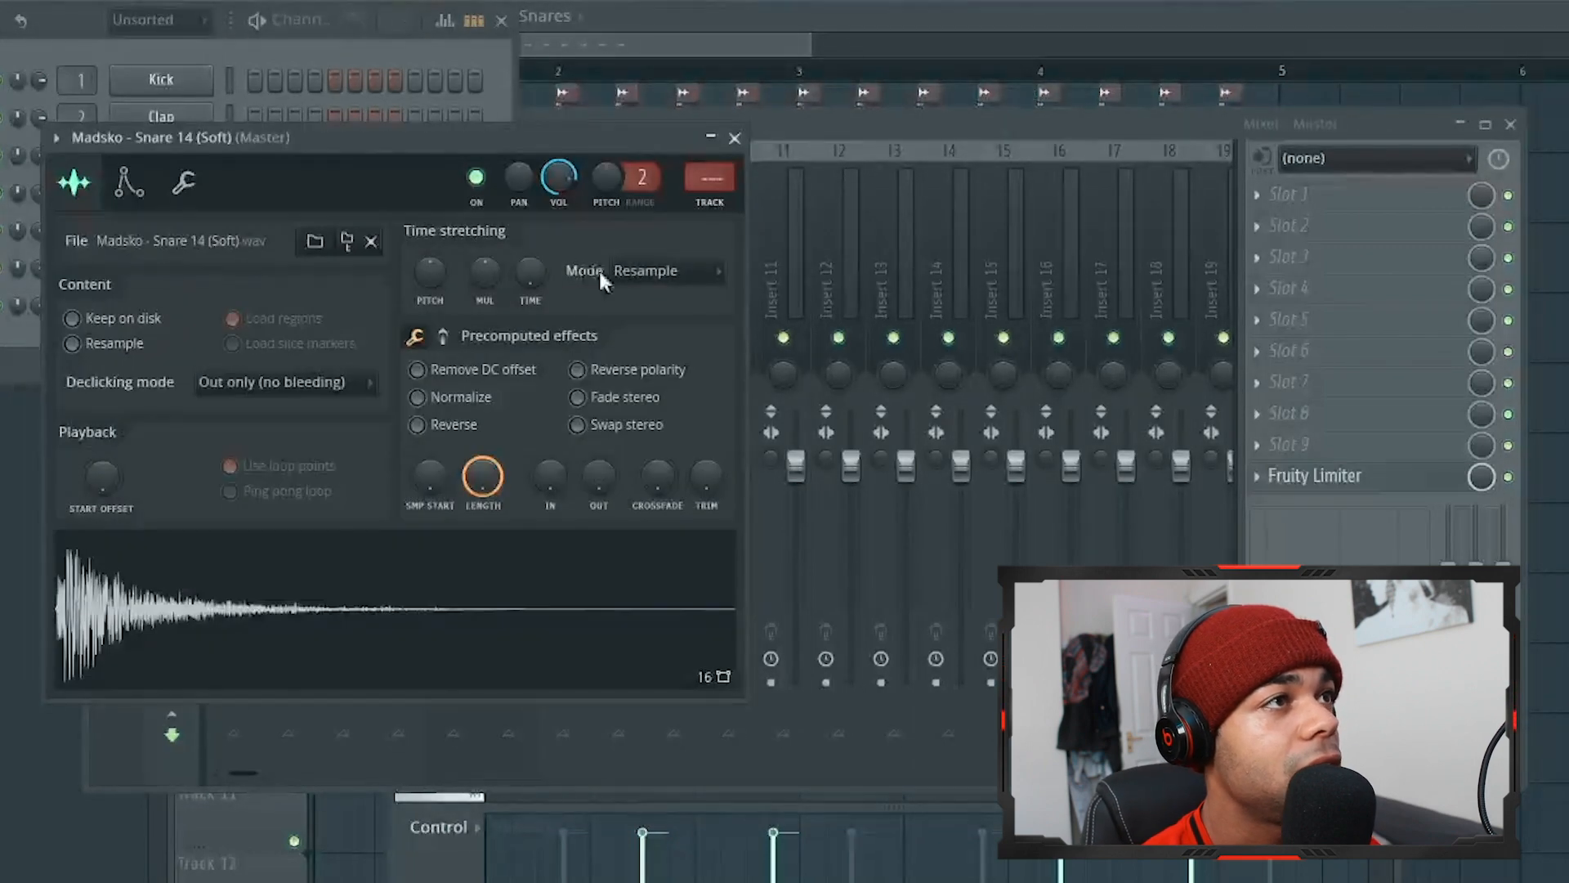
left_click(649, 270)
left_click(649, 269)
left_click(711, 202)
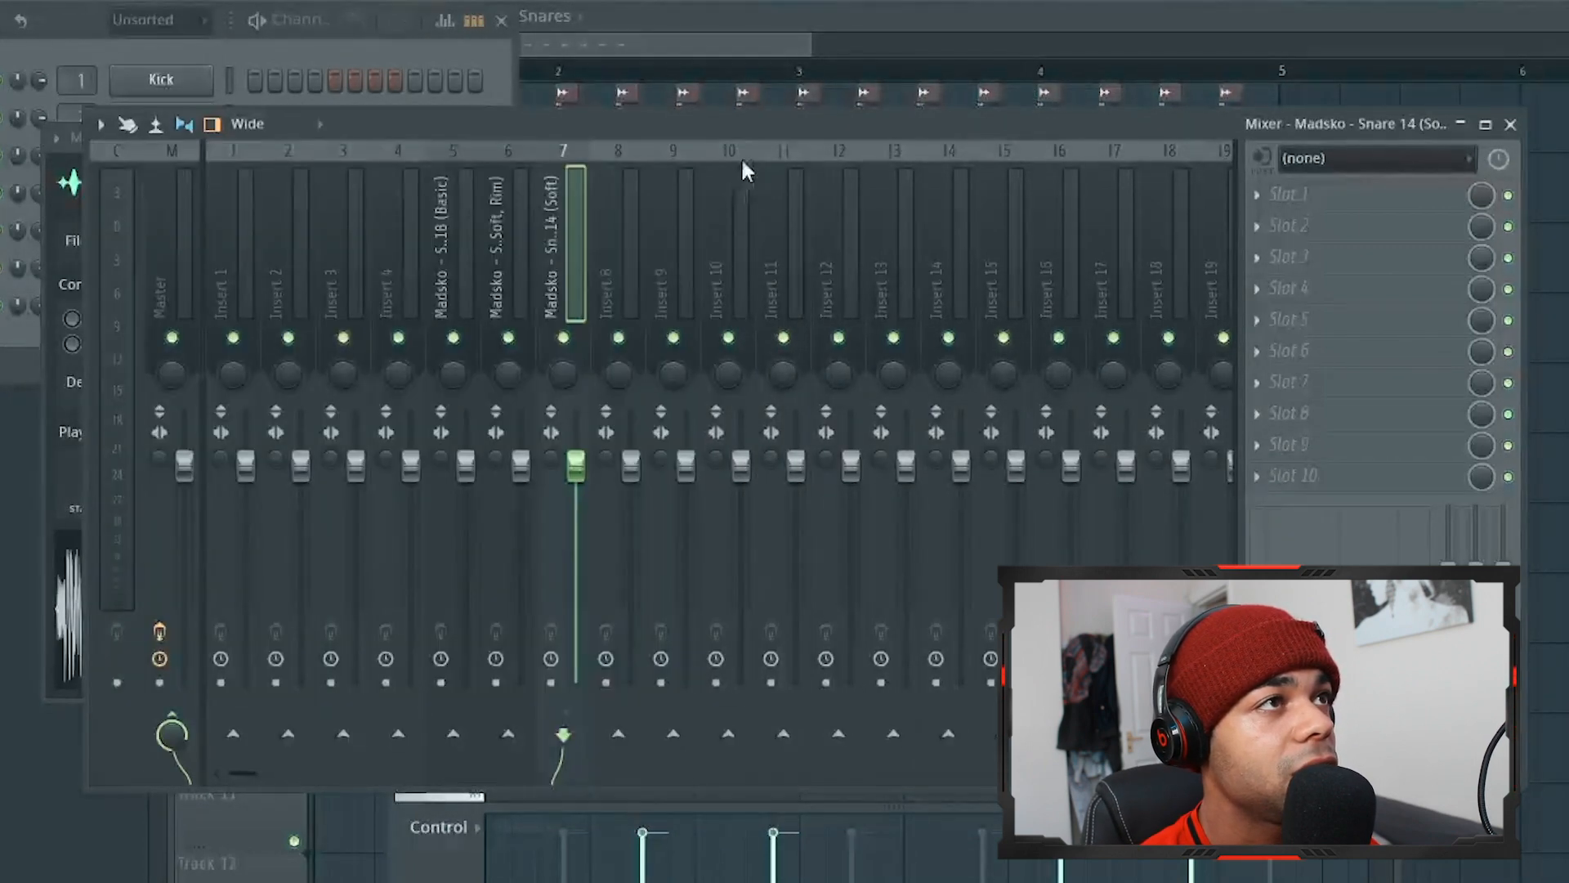
Step: Balance the three snares in the mixer during playback: lower Snare 18 the most, lower Snare 15 slightly, and adjust Snare 14's level
key("space")
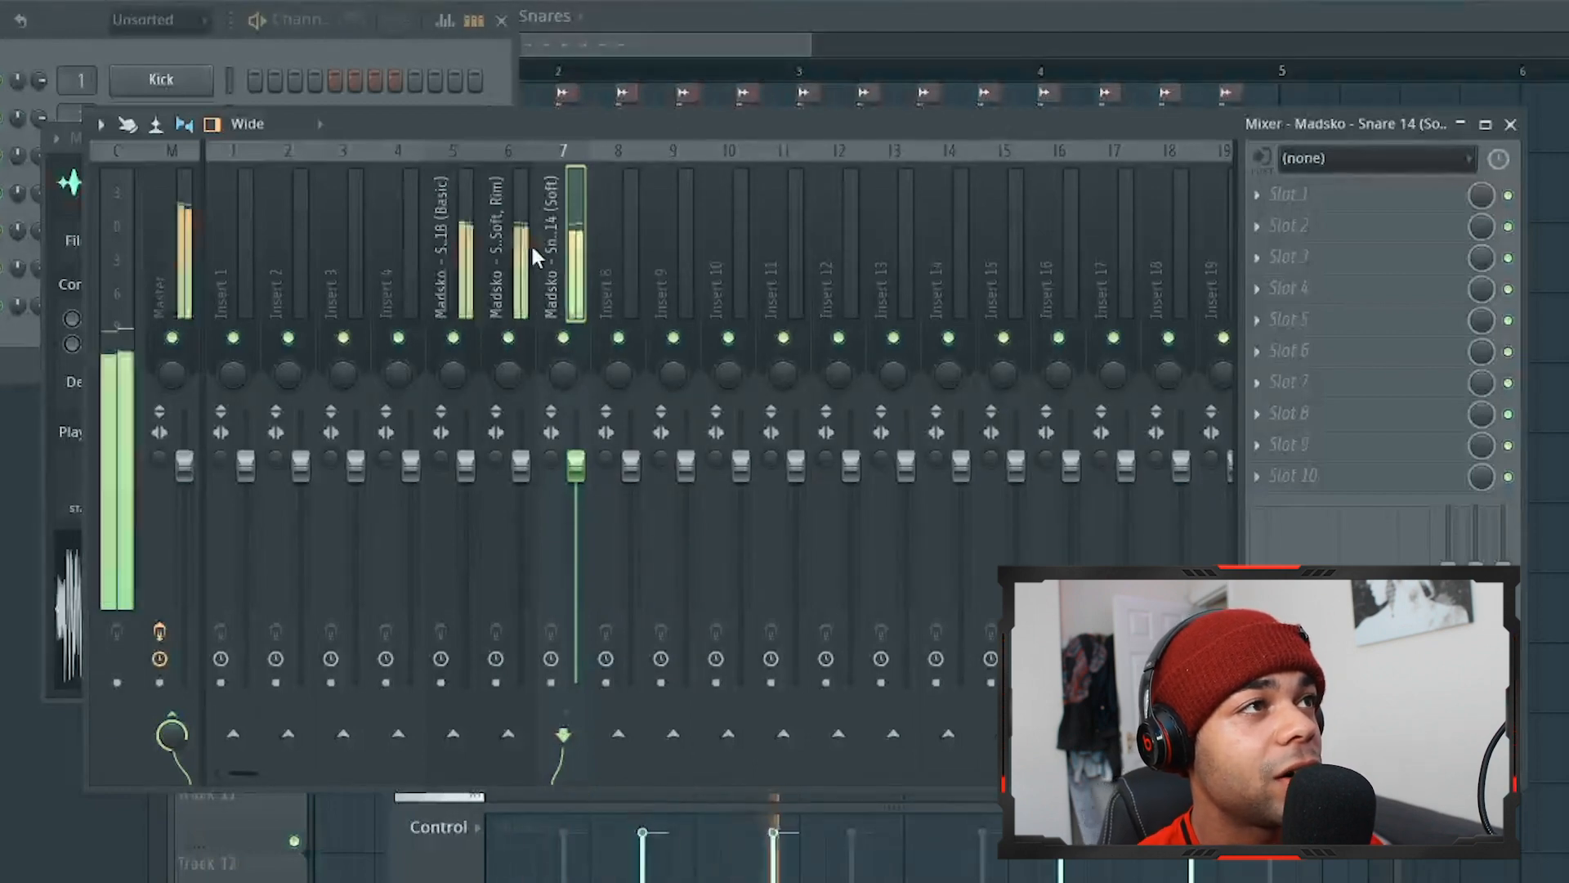
left_click(444, 423)
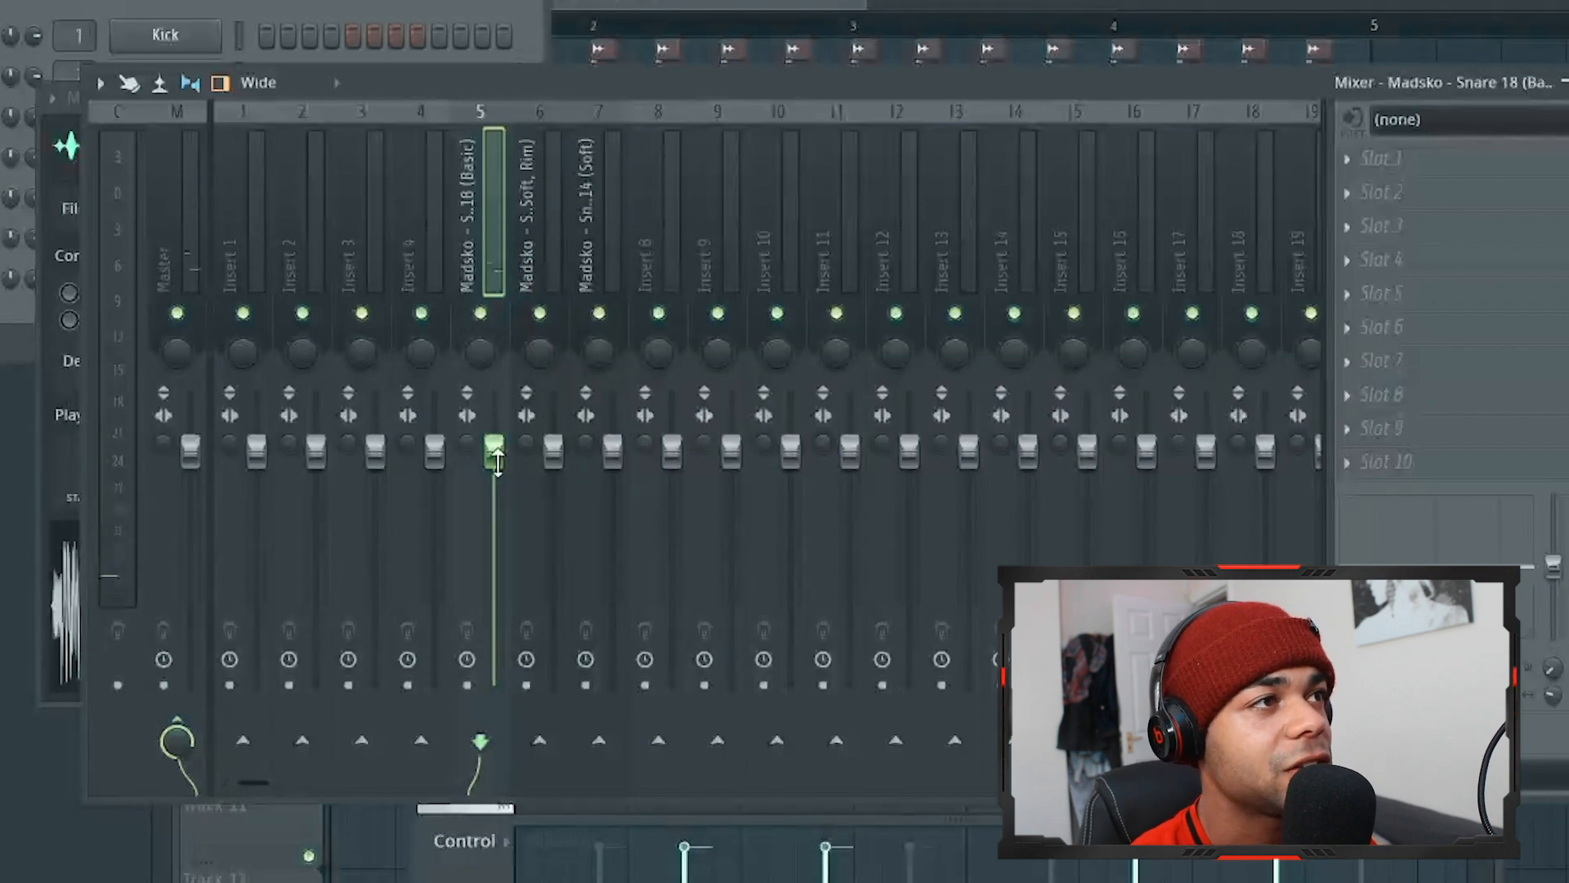
left_click_drag(497, 461, 494, 474)
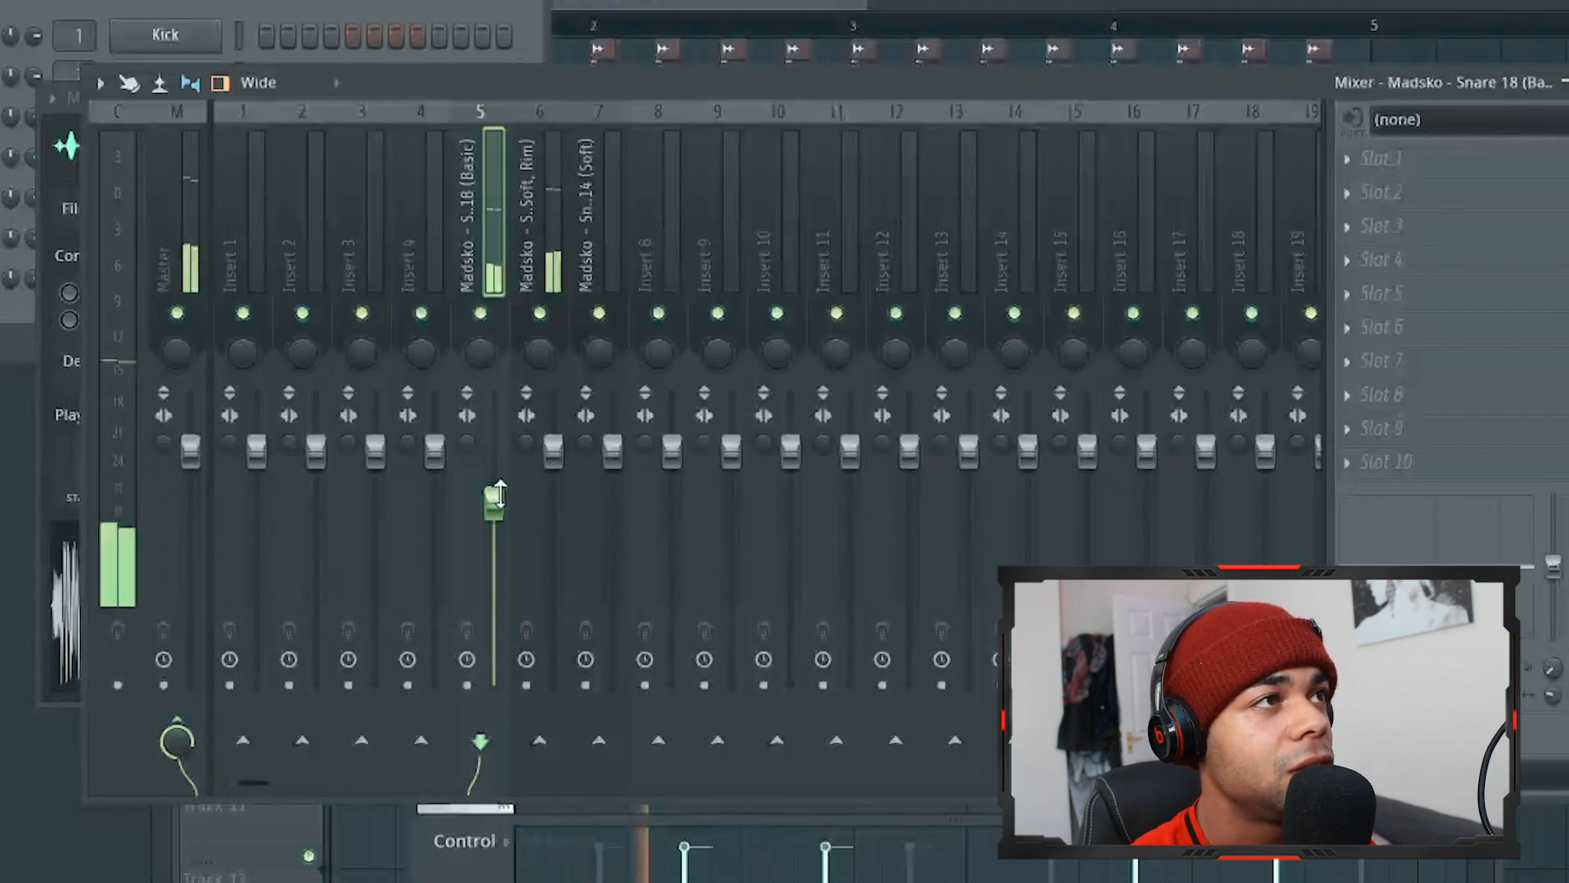
left_click(553, 449)
left_click_drag(553, 449, 555, 476)
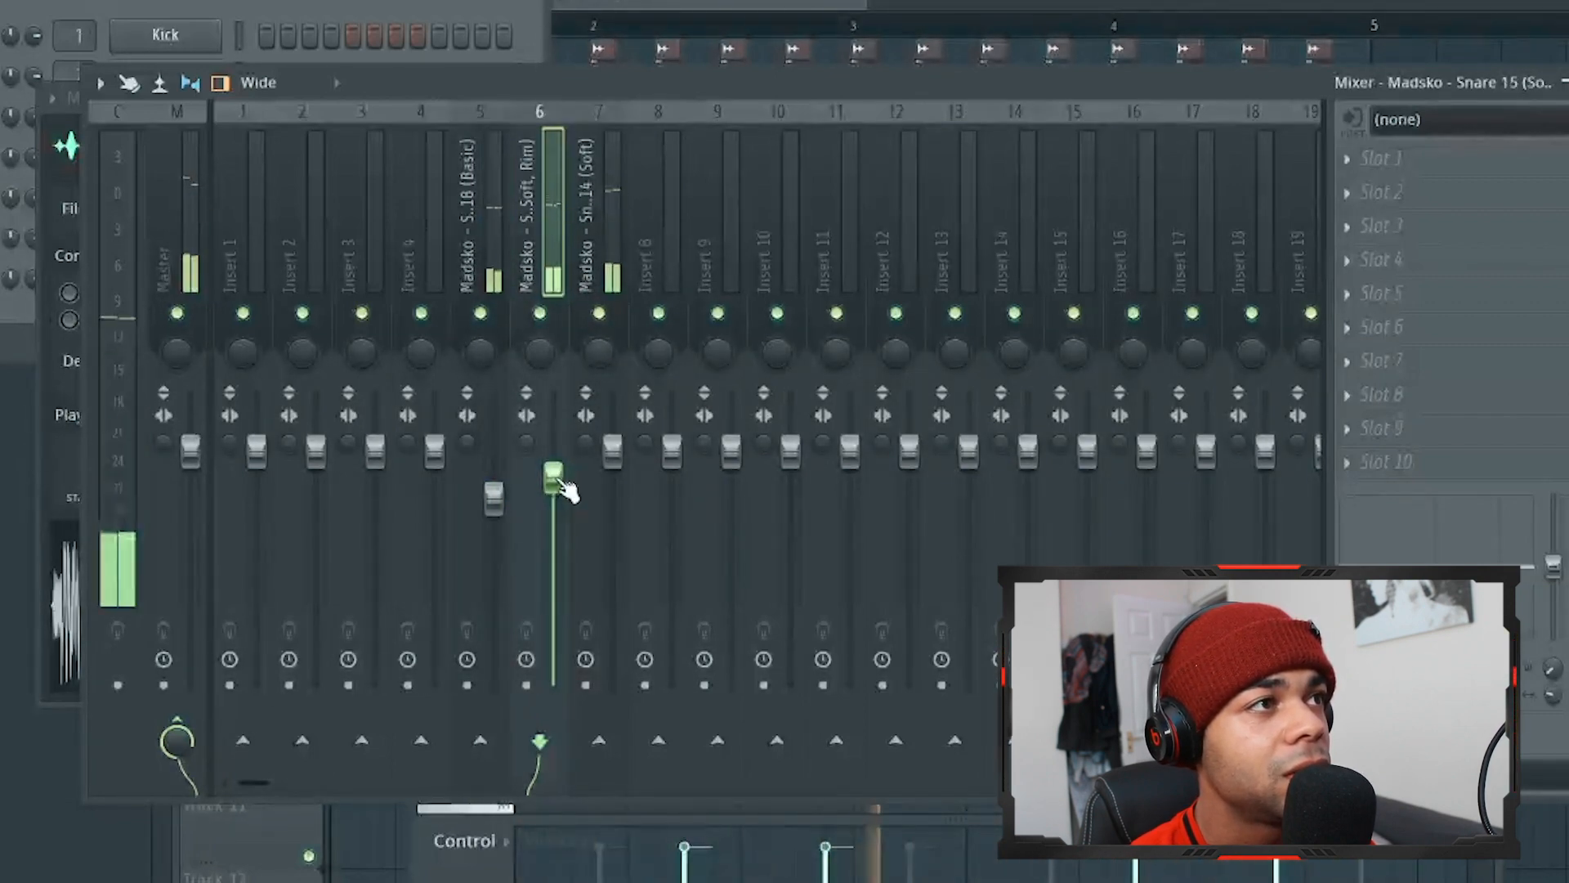
left_click(494, 496)
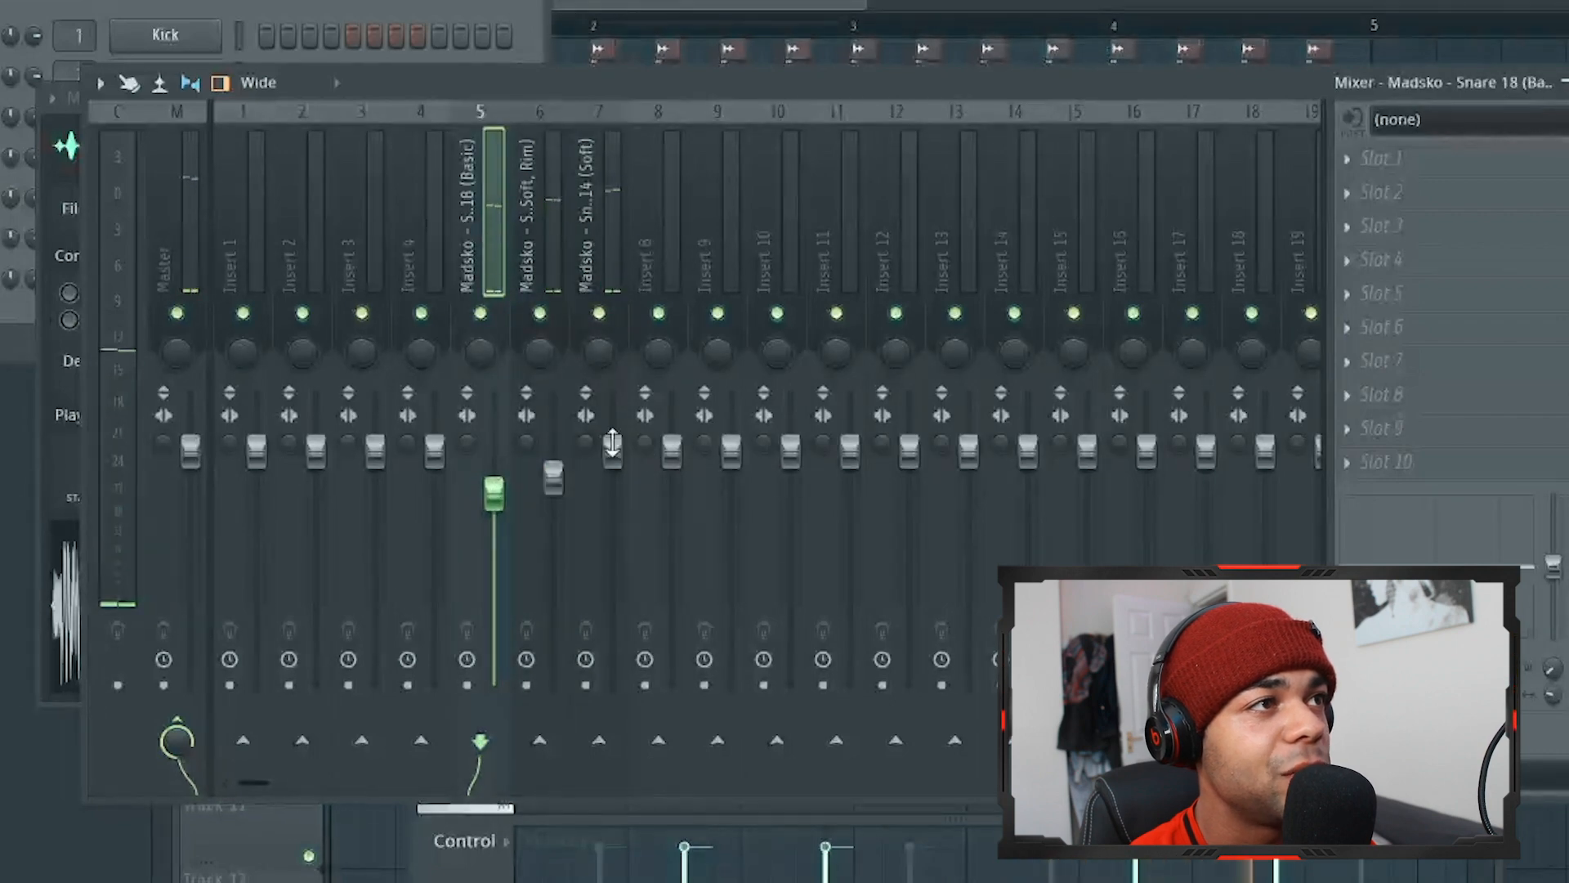
mouse_move(613, 450)
left_mouse_down()
mouse_move(612, 409)
mouse_move(612, 437)
left_mouse_up()
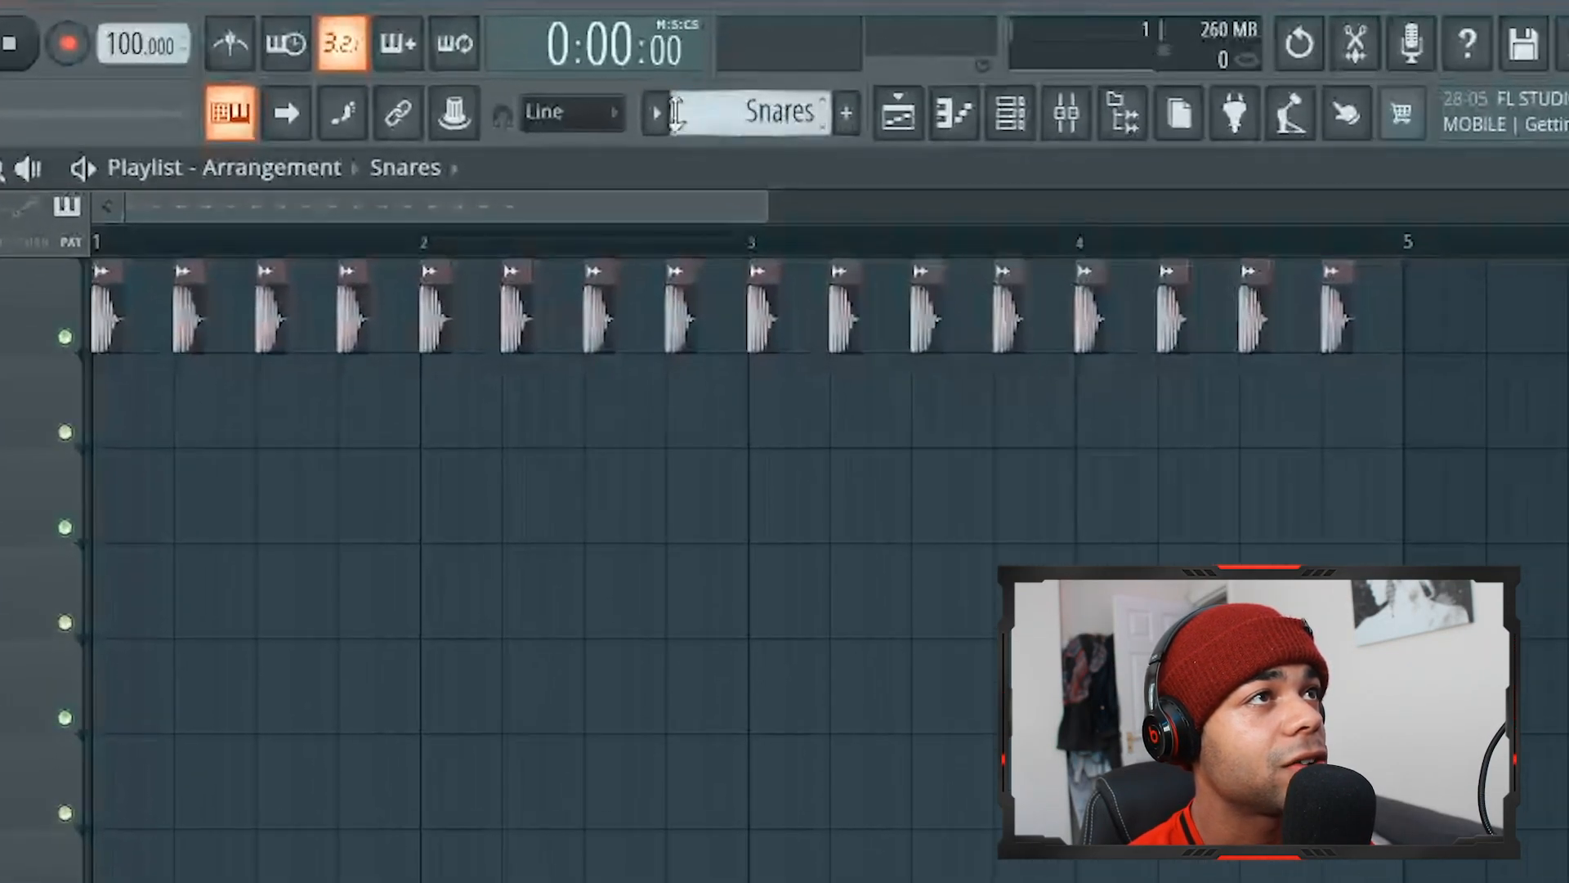
Step: Fill bars 1 to 4 of playlist Track 2 with two Snares pattern clips and play back the arrangement
left_click(759, 61)
left_click(694, 155)
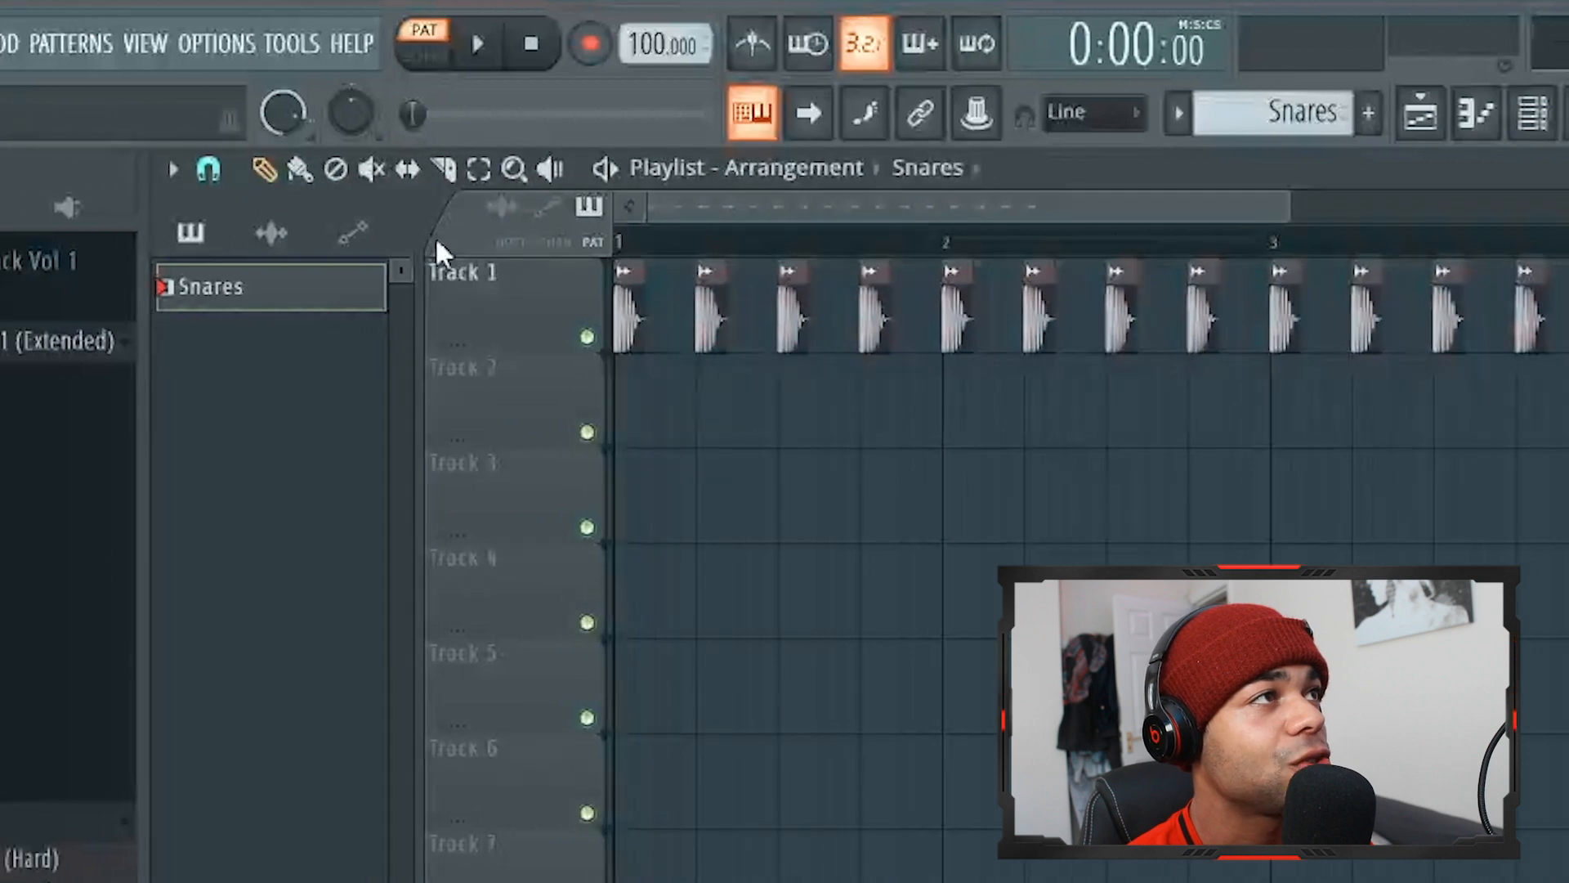
left_click(310, 174)
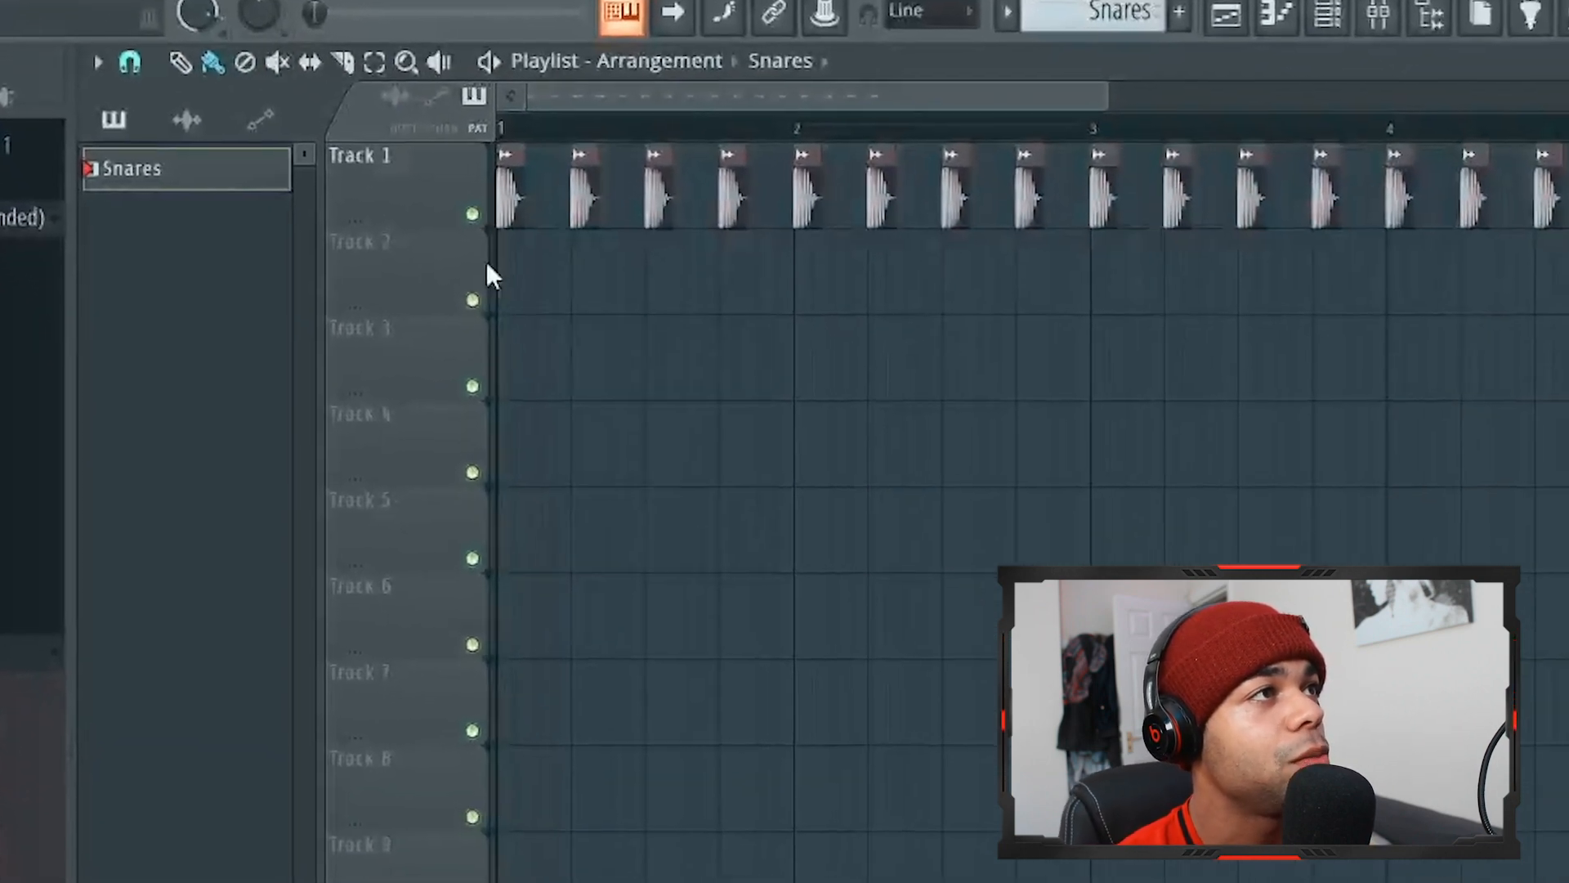
left_click(493, 248)
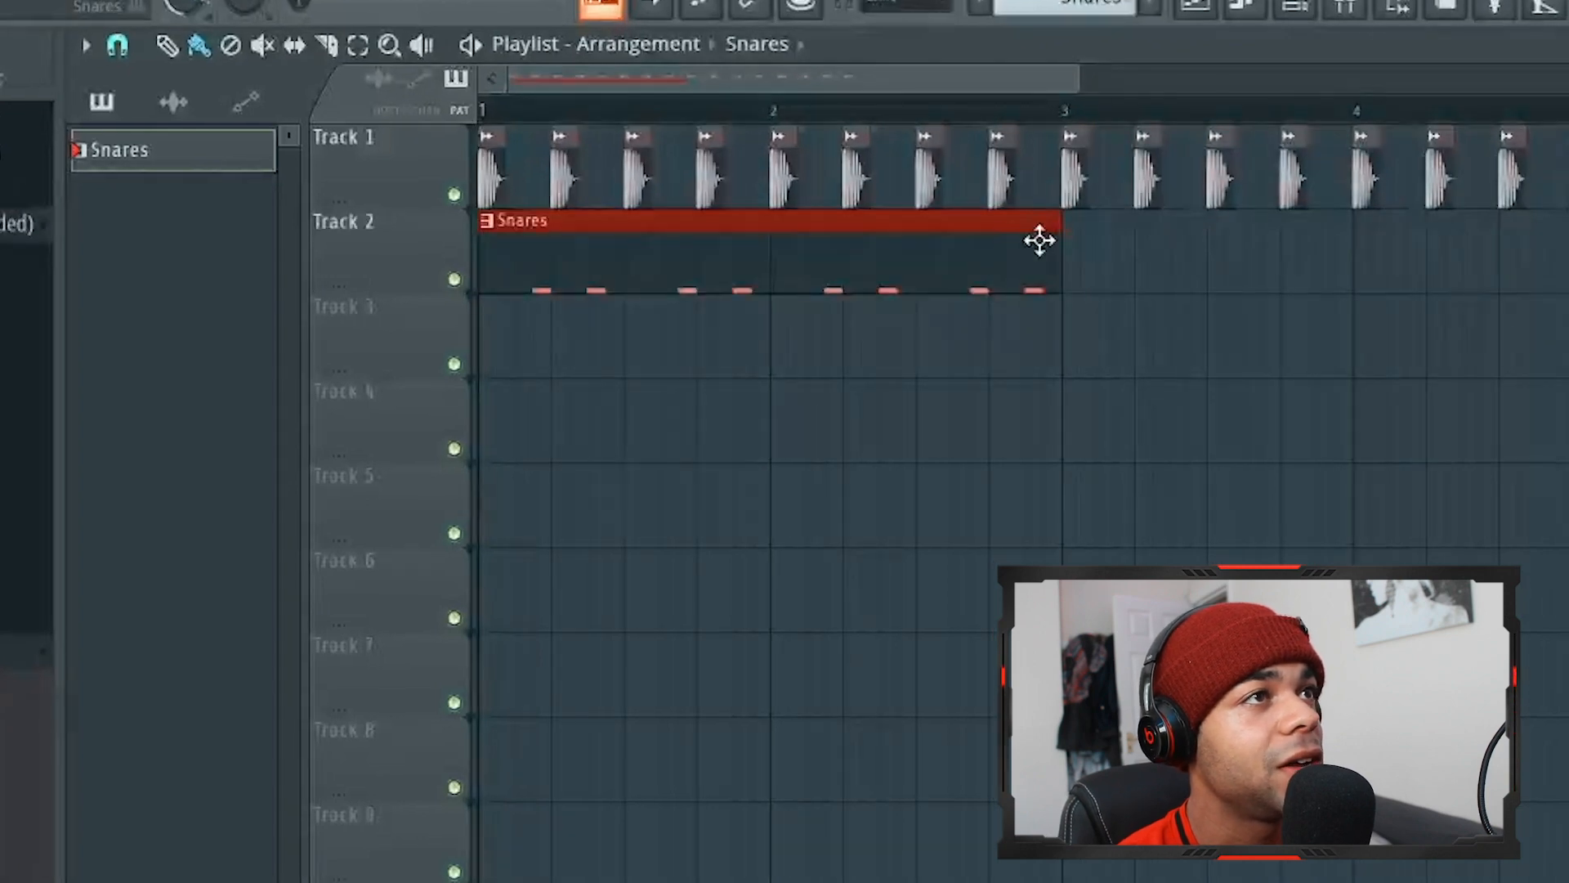
key("ctrl+b")
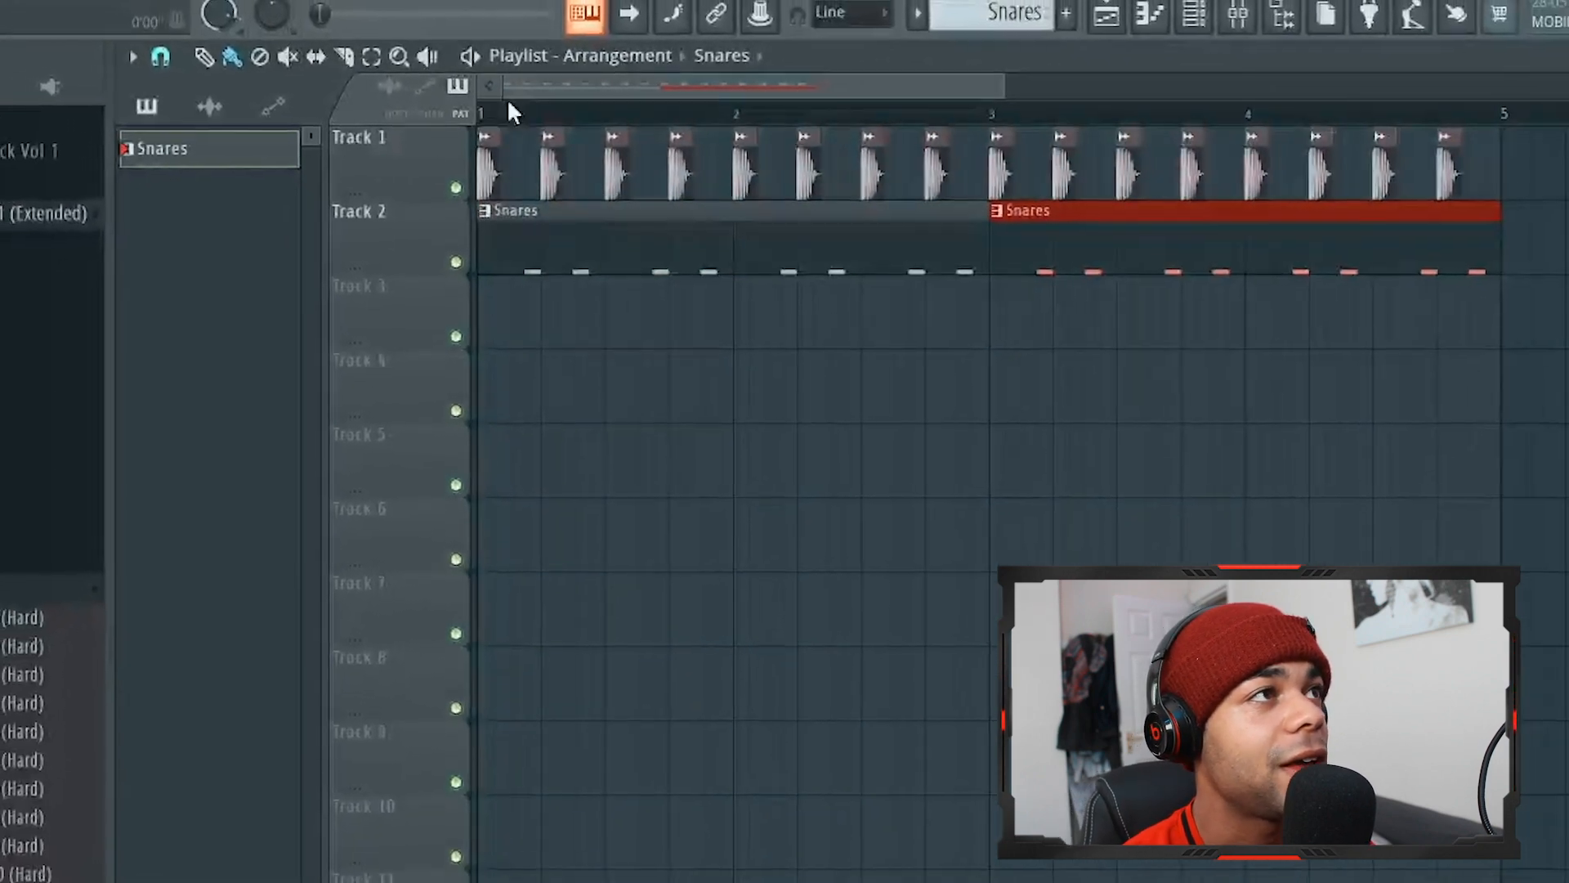
key("space")
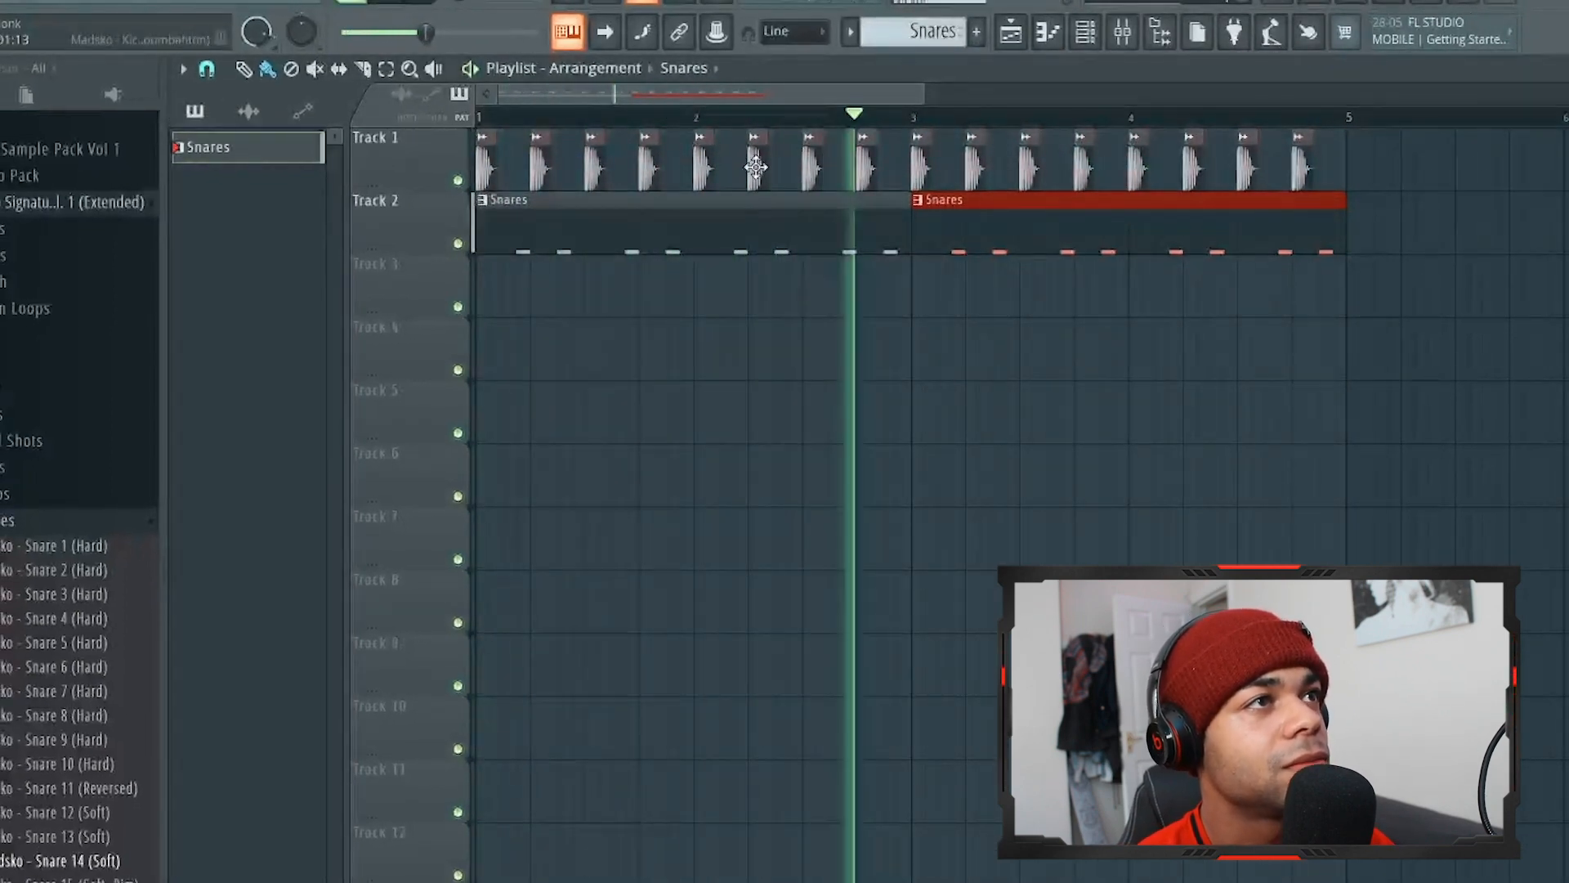
key("space")
Step: Replace the kick sample on Track 1 with Madsko - Kick 10 (Dancehall) from the Kicks folder and play back the arrangement
left_click(100, 577)
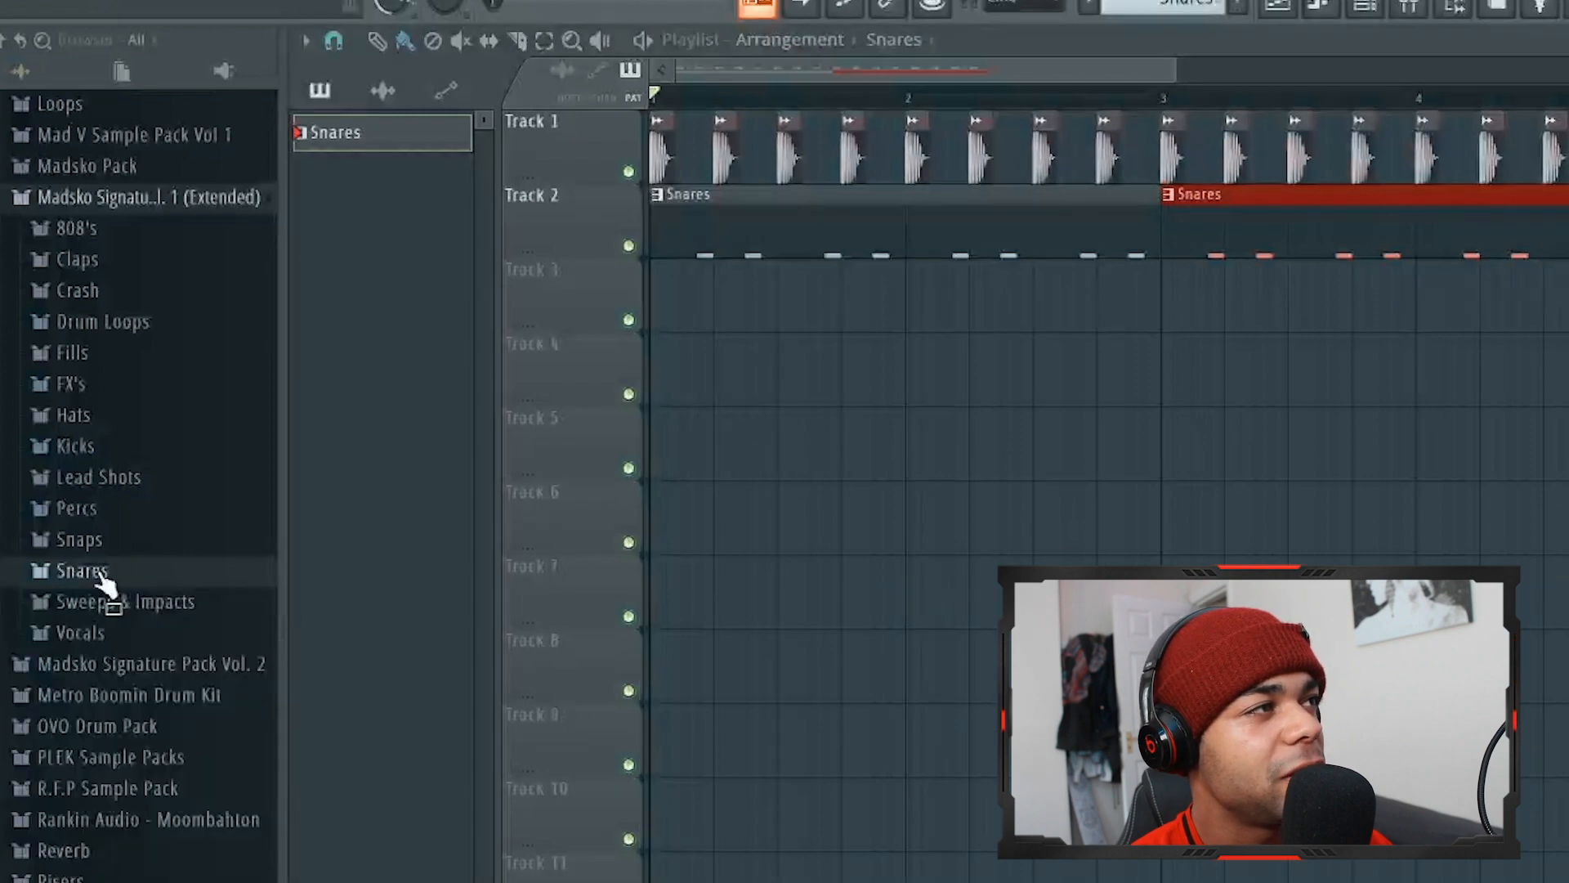
left_click(123, 451)
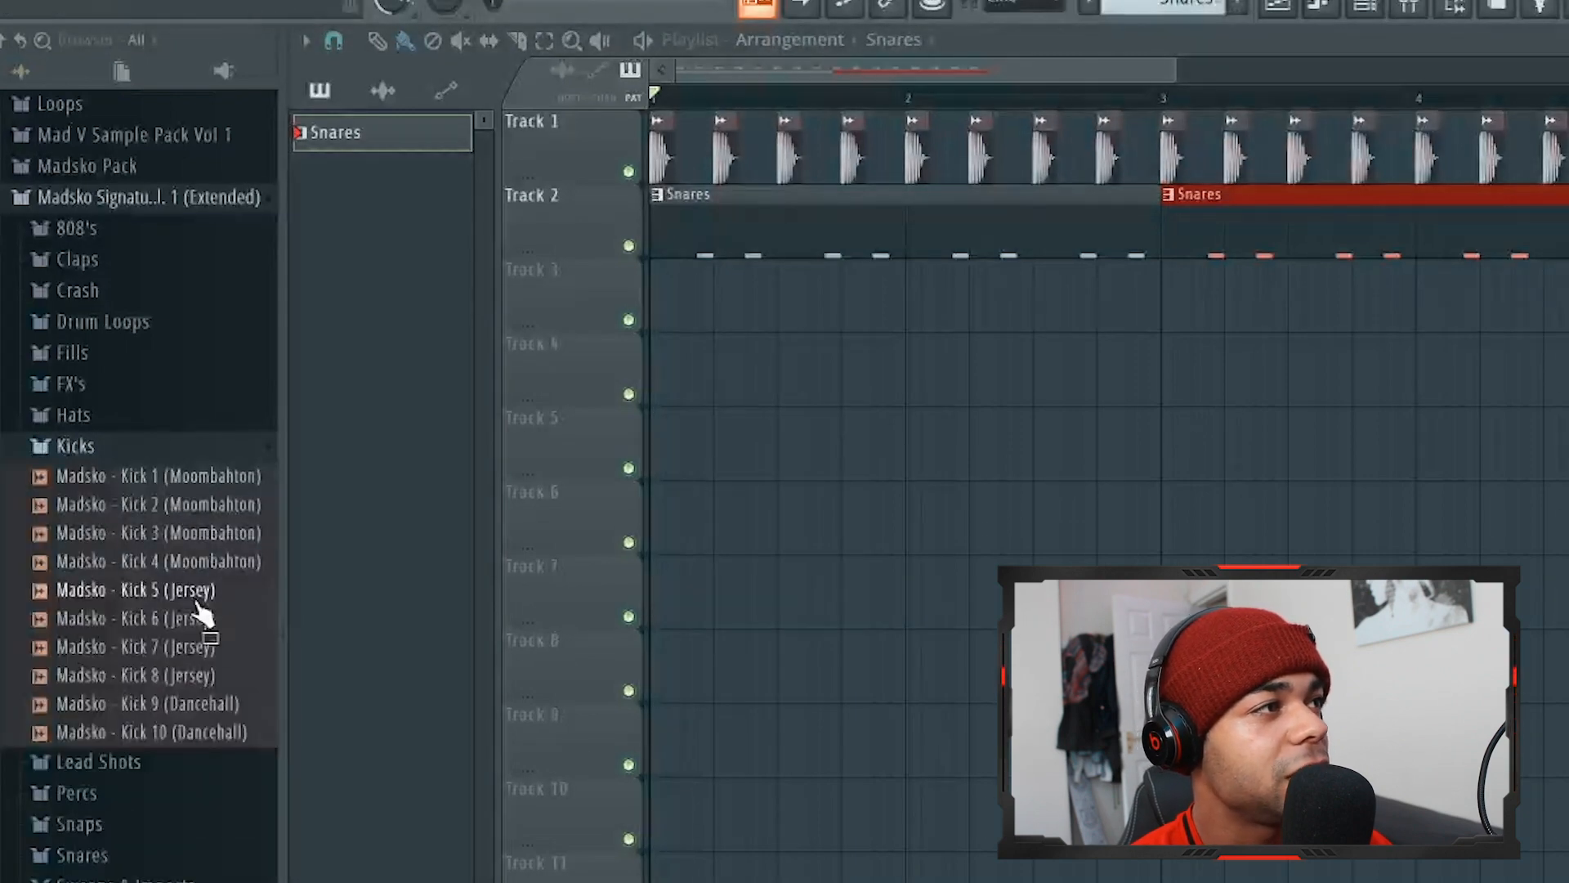
left_click(215, 729)
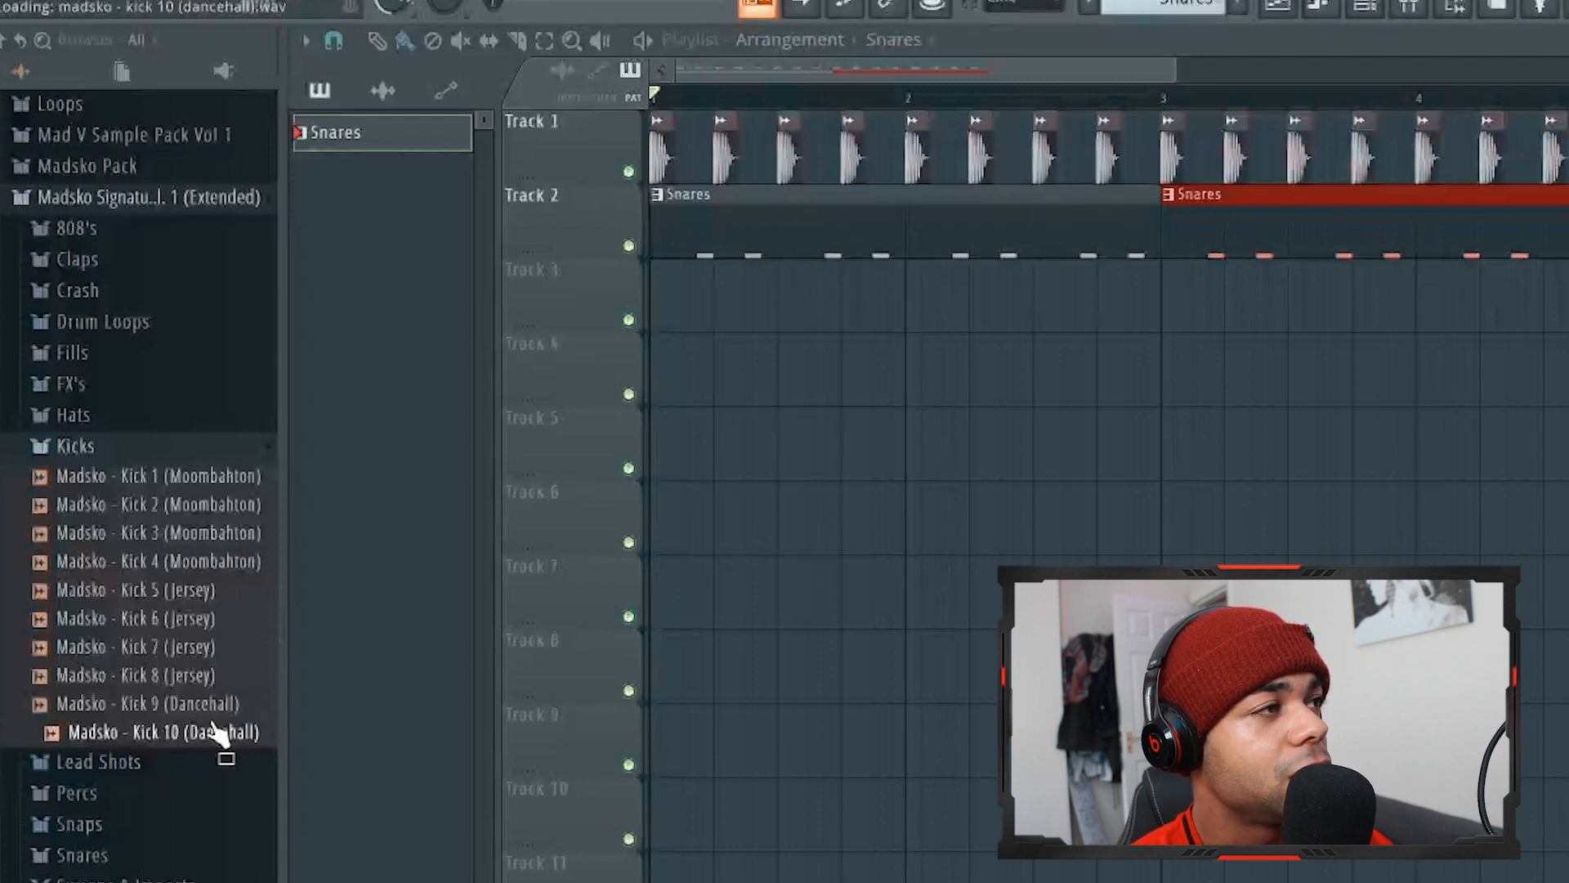
left_click_drag(168, 735, 651, 117)
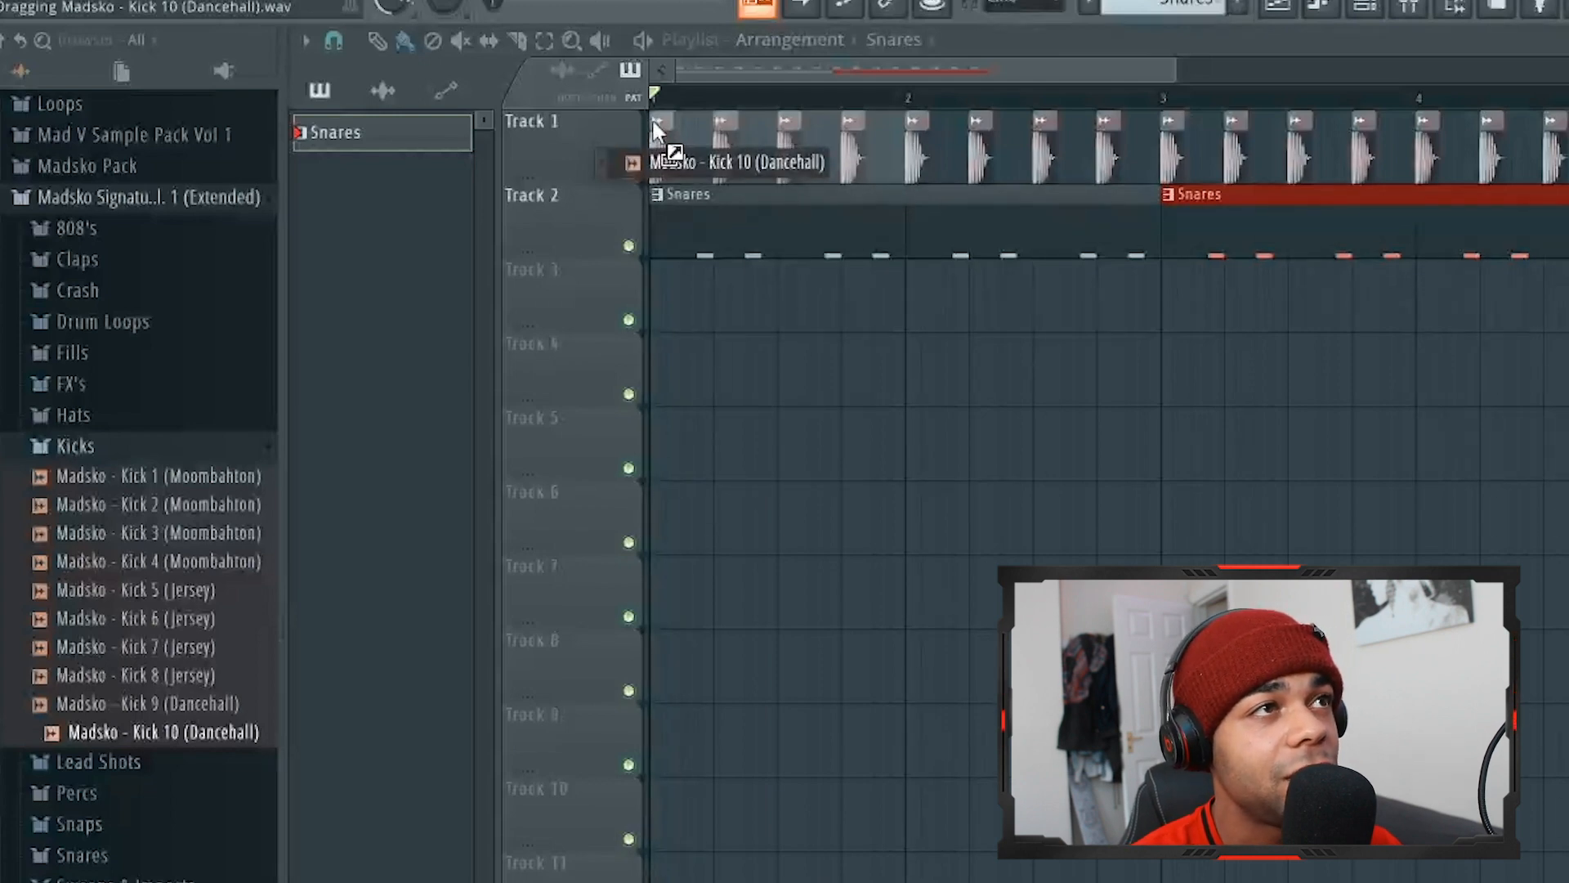
left_click_drag(651, 118, 650, 118)
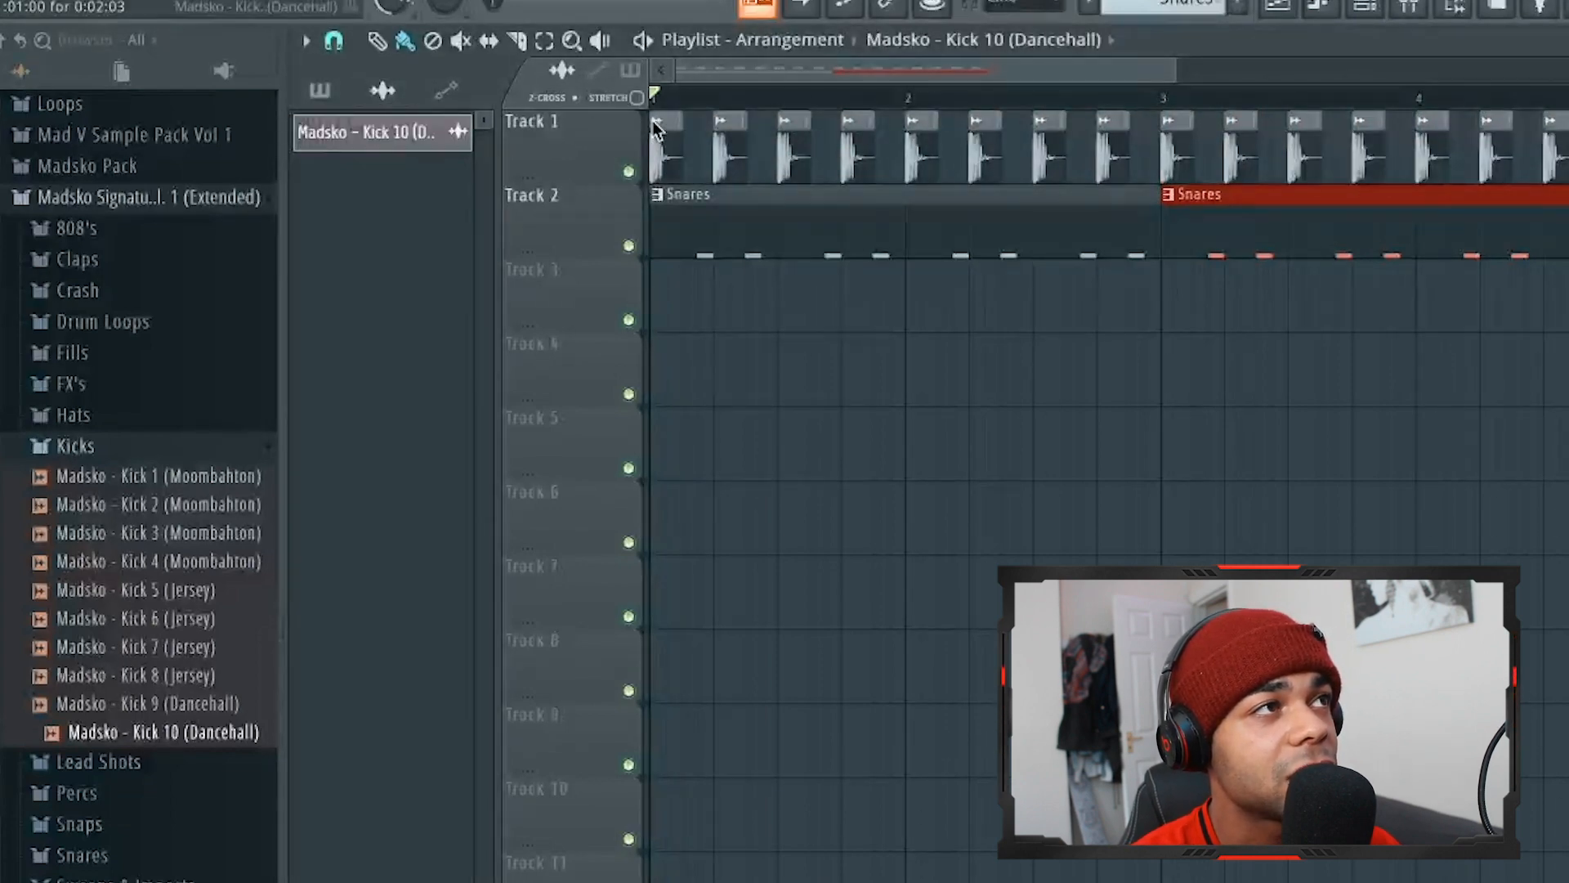
key("space")
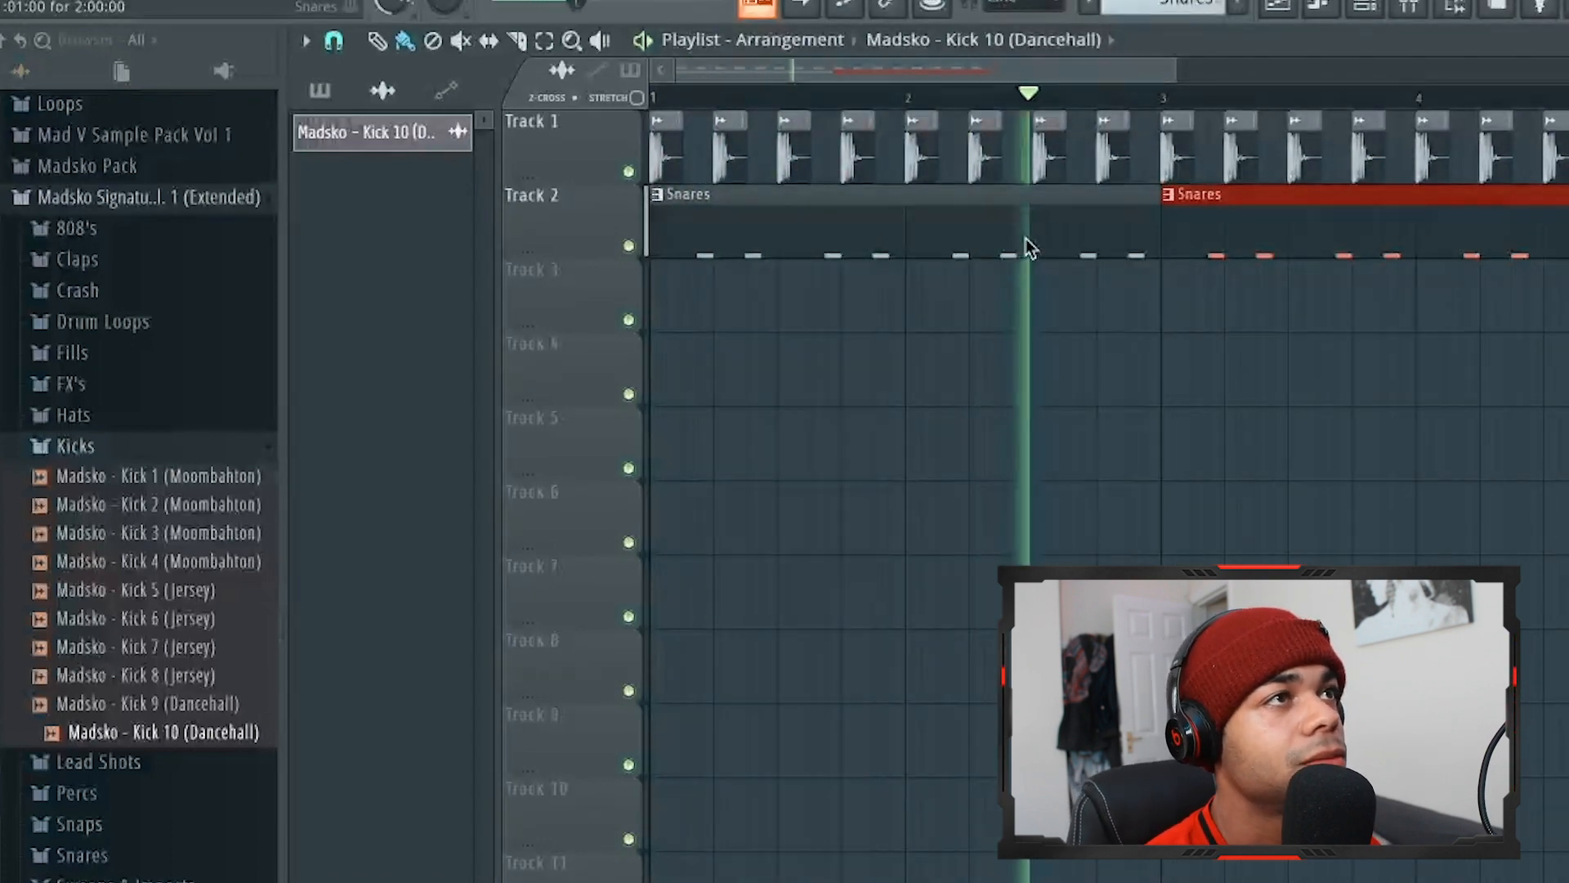
left_click(1144, 327, "ctrl")
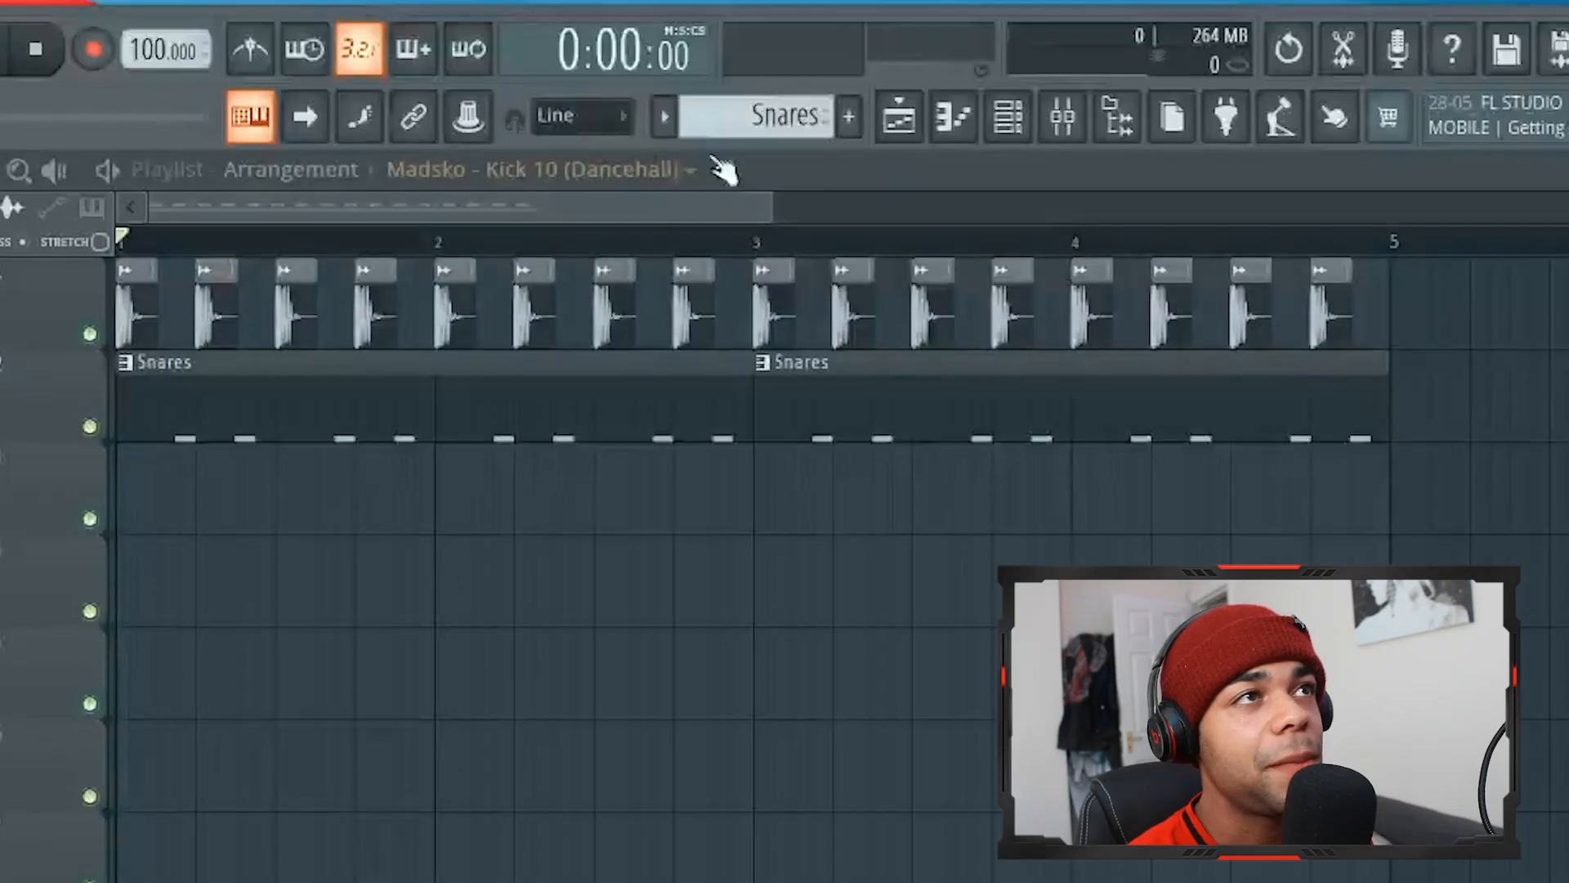
Step: Create a new pattern named Percs 1 and show the channel rack
left_click(851, 117)
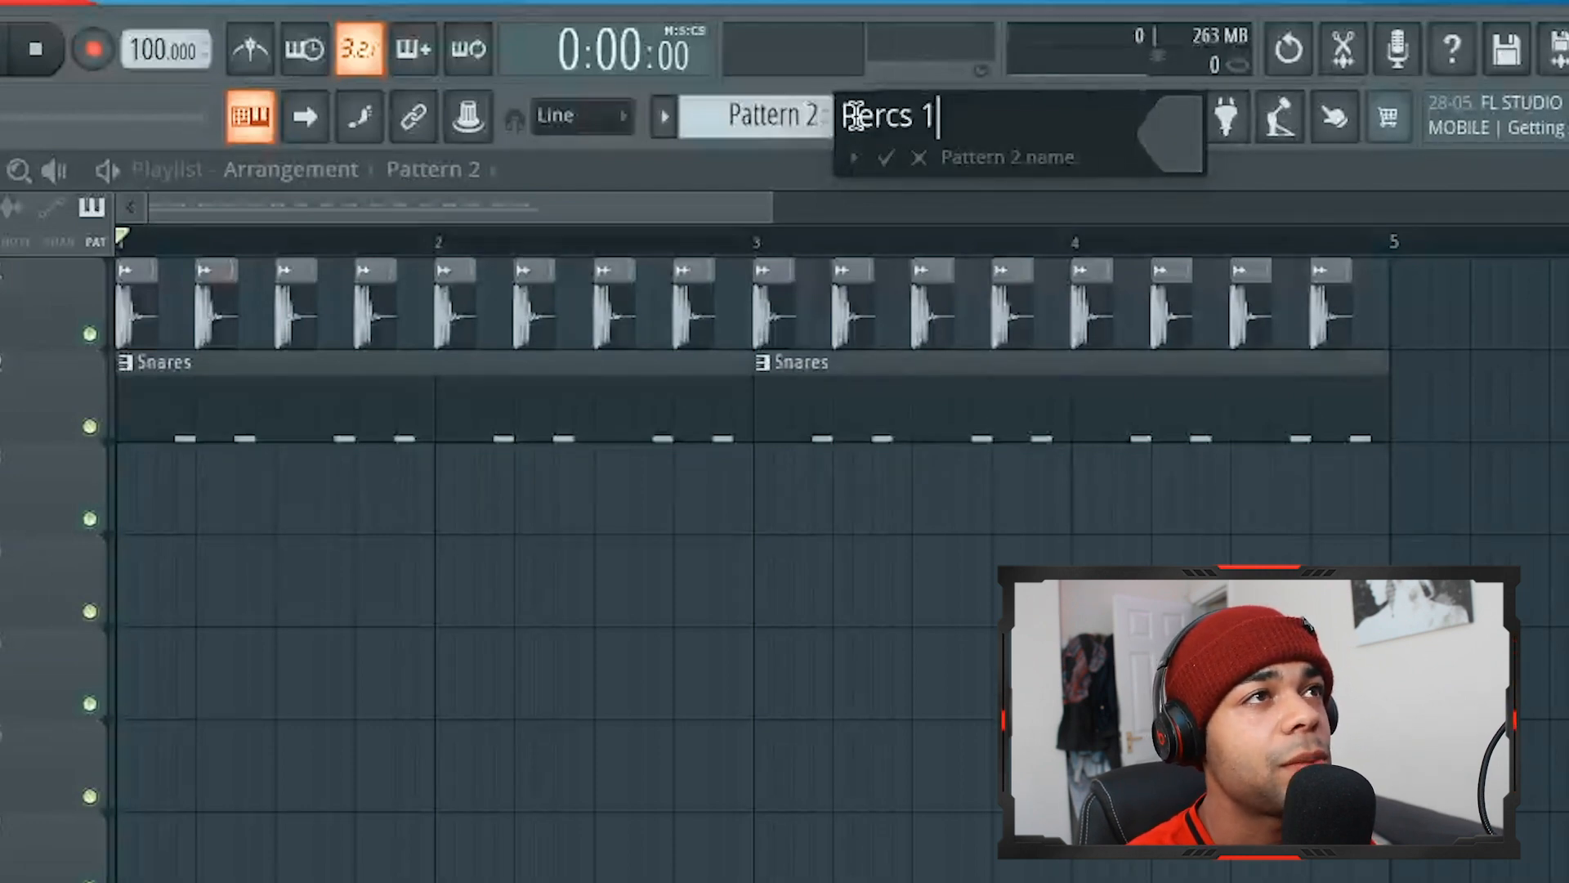
key("Return")
left_click(955, 121)
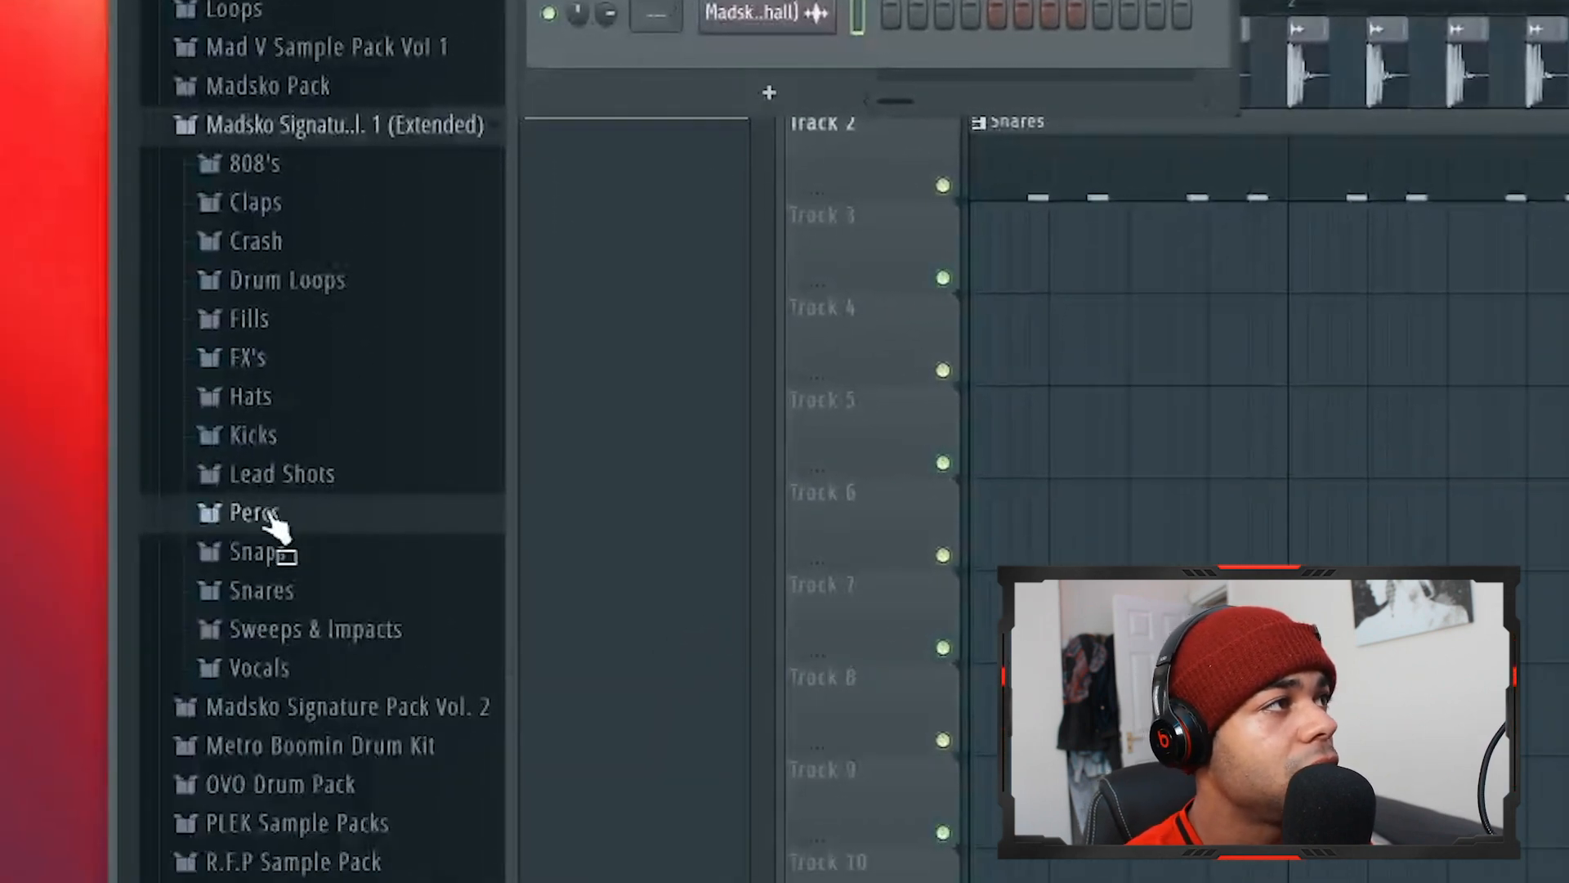
Step: Audition the samples in the Percs folder and add Madsko - Perc 5 (Tambourine) as a new channel
left_click(266, 515)
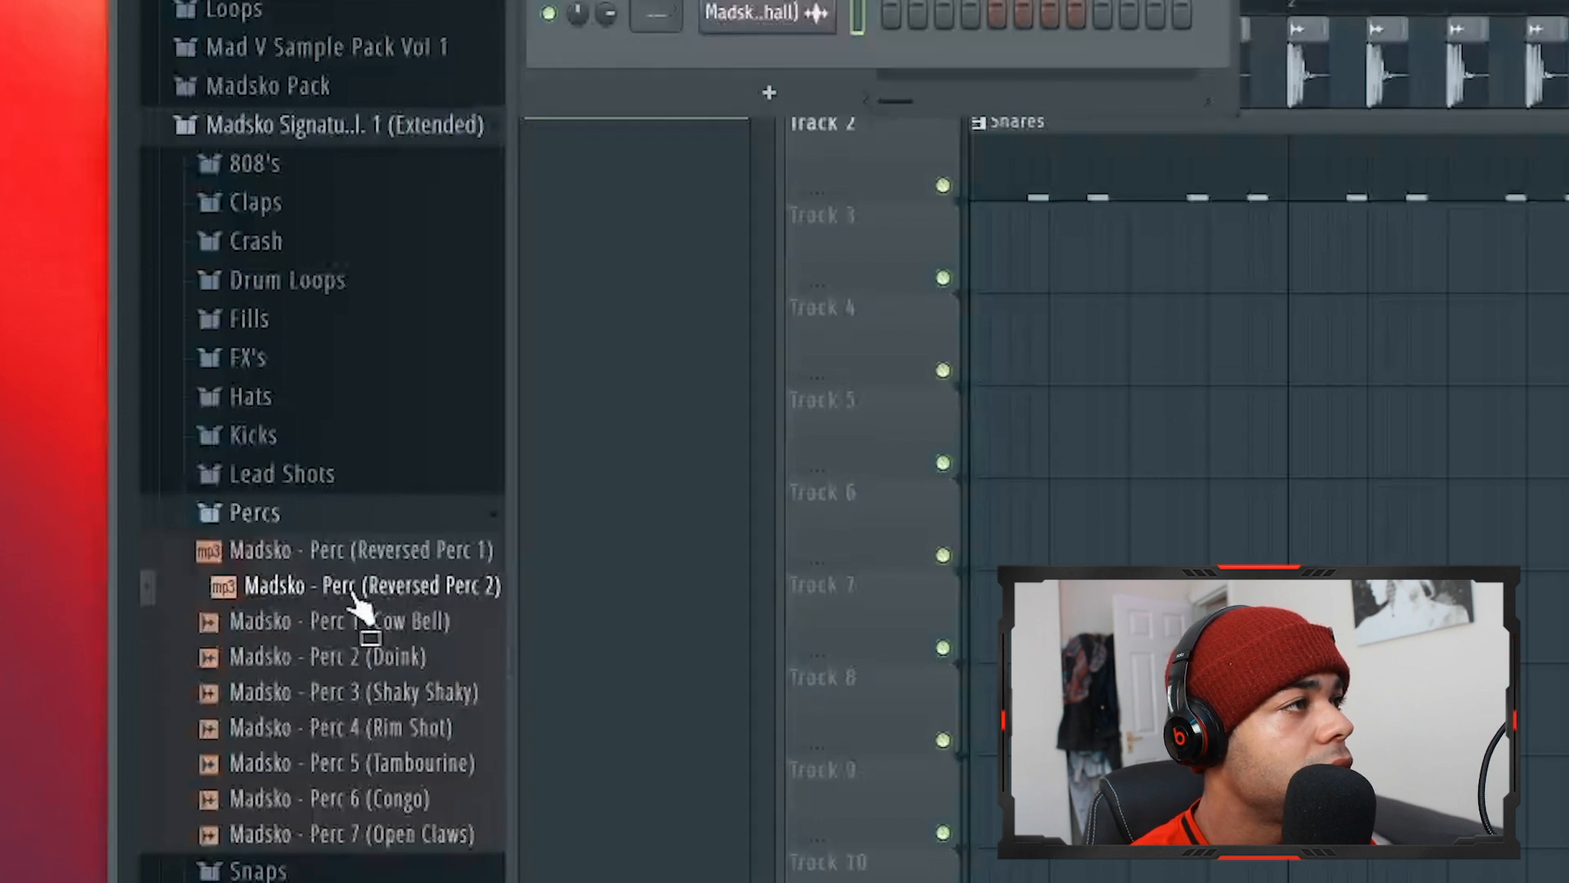
key("Down")
key("Down")
key("Down")
key("Down")
key("Down")
key("Down")
key("Up")
key("Up")
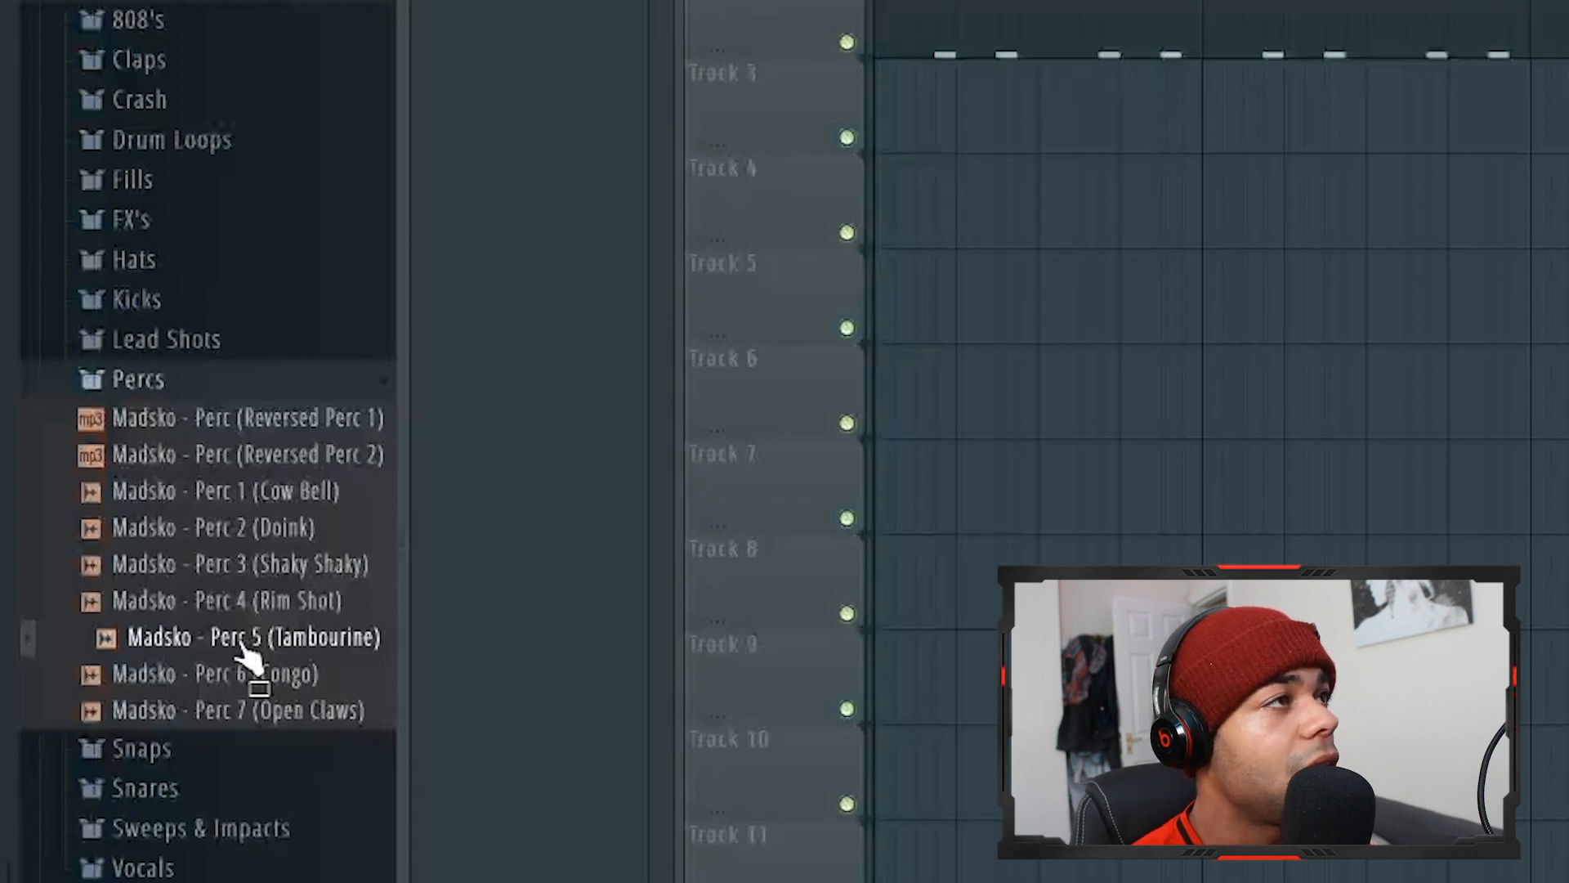
left_click_drag(245, 649, 462, 339)
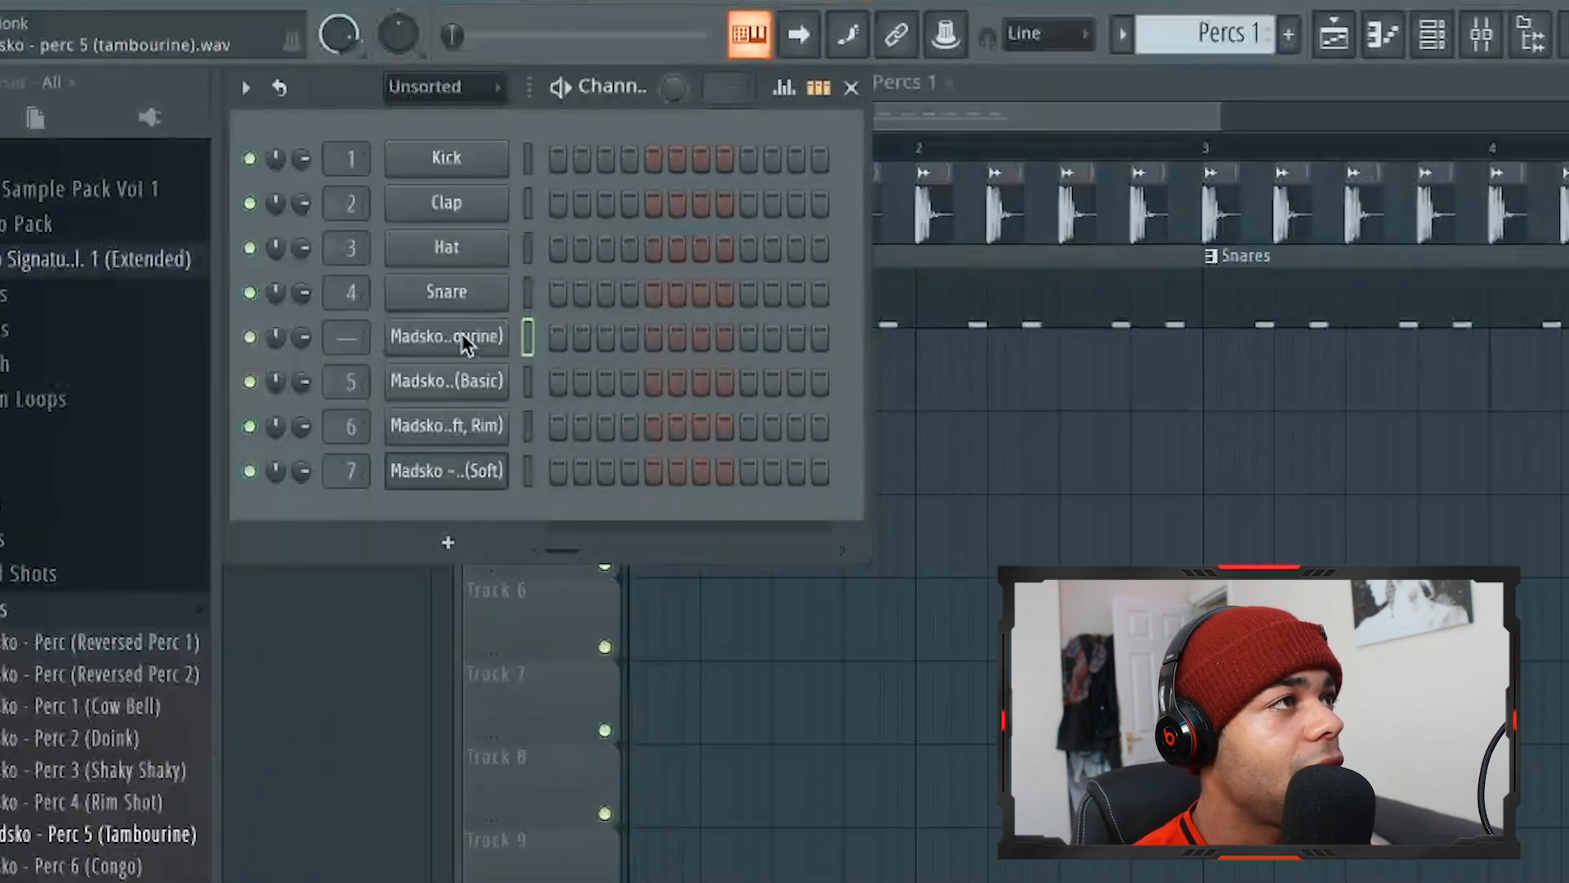
Step: Open the piano roll for Perc 5 (Tambourine) and draw a C5 note at the start of bar 1
right_click(466, 344)
left_click(535, 332)
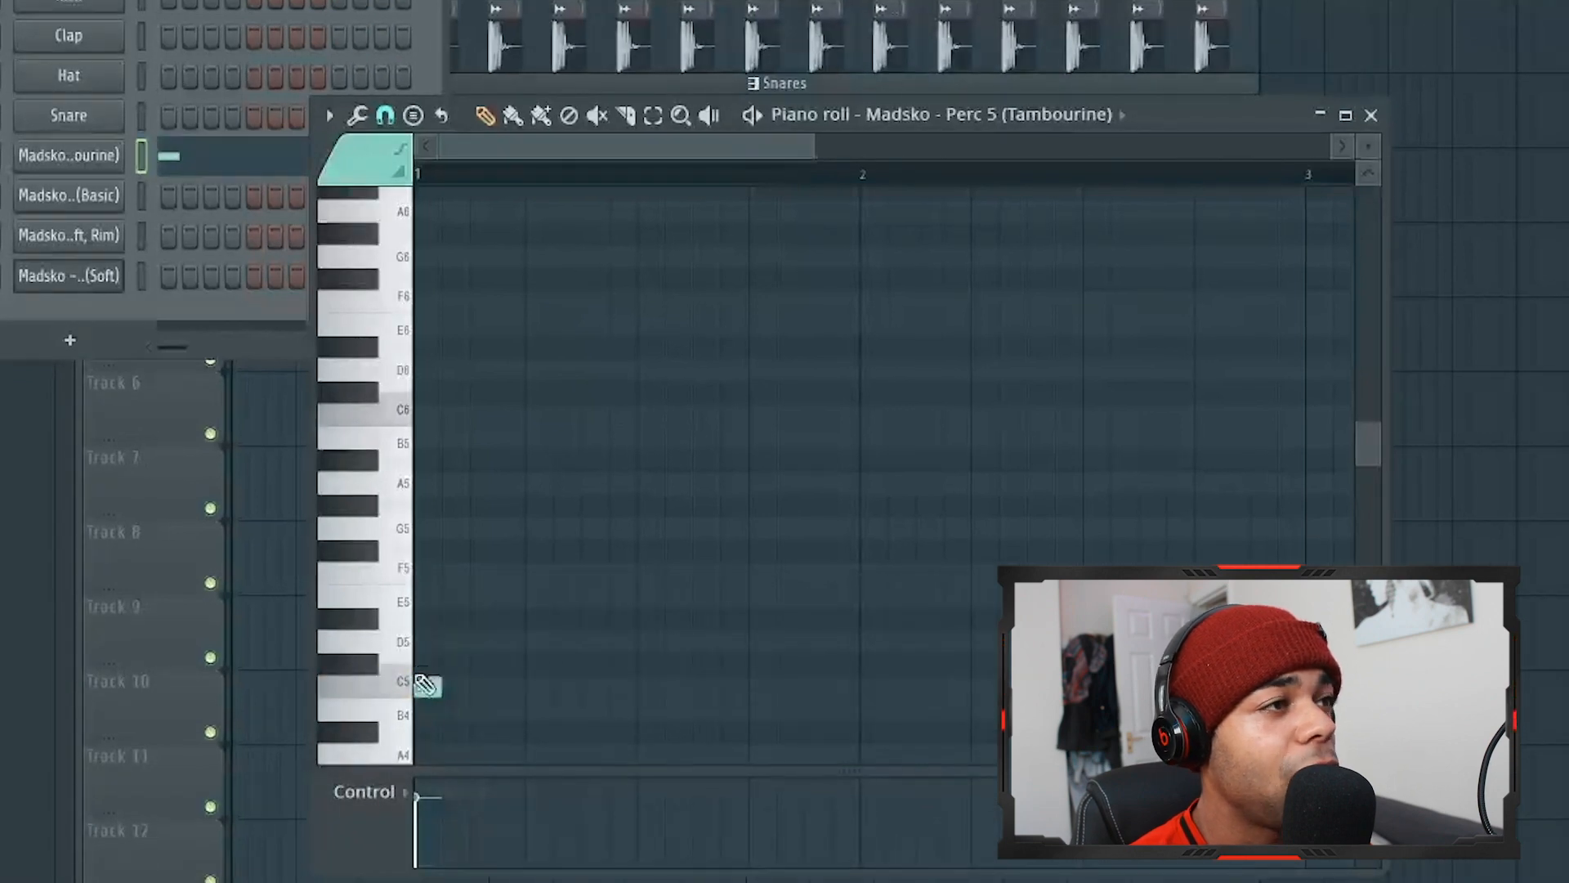
left_click(425, 685)
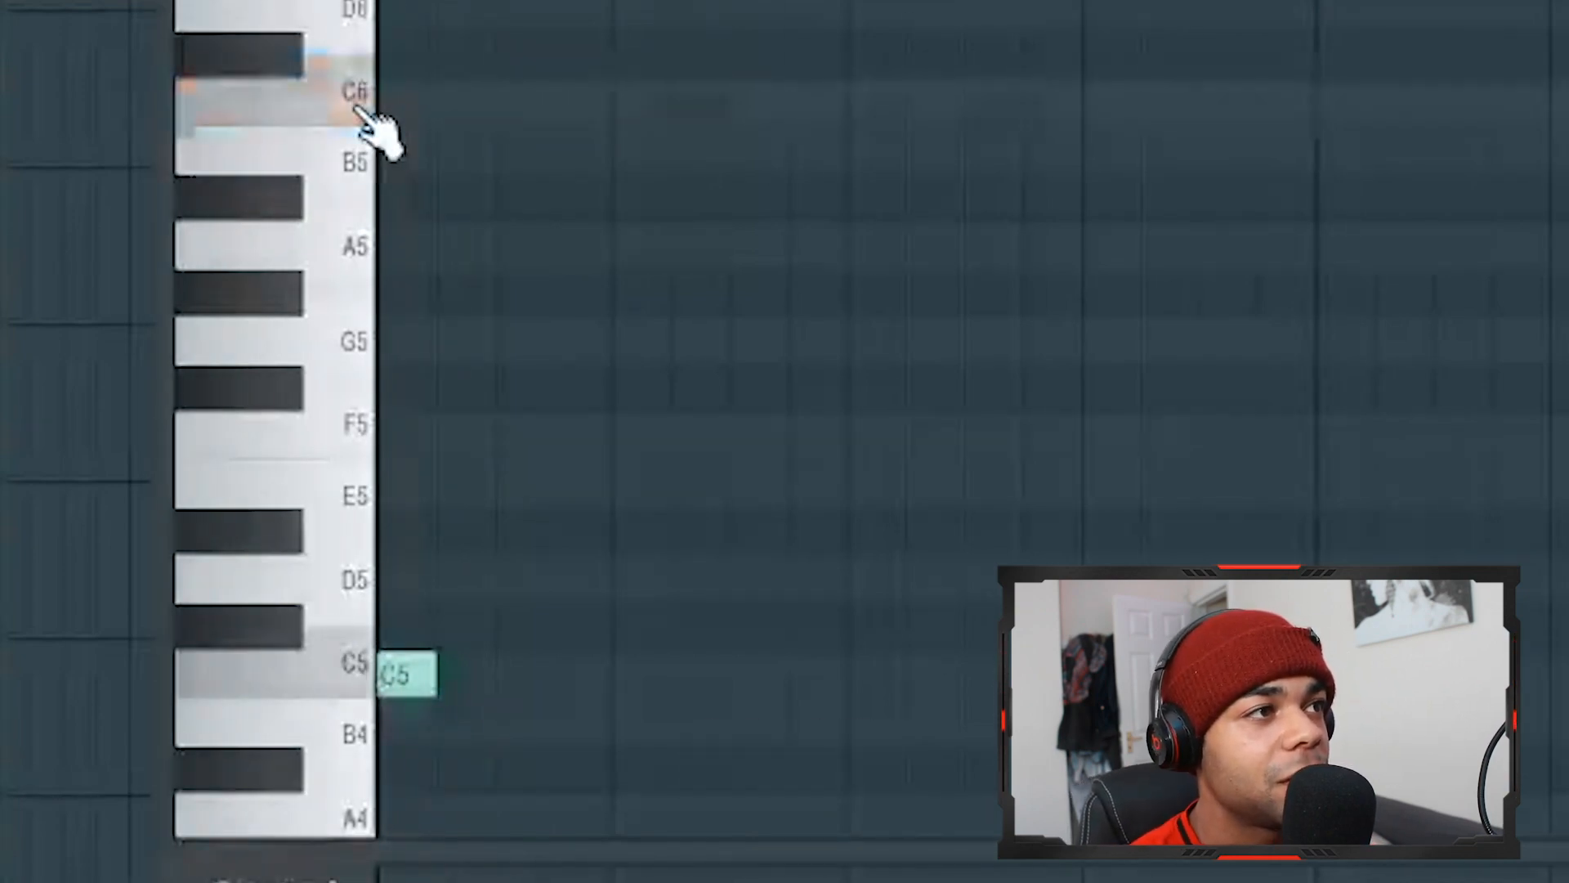
Step: Add Madsko - Perc 3 (Shaky Shaky) as a new channel below the tambourine and open its piano roll
scroll(602, 393, "down", 6)
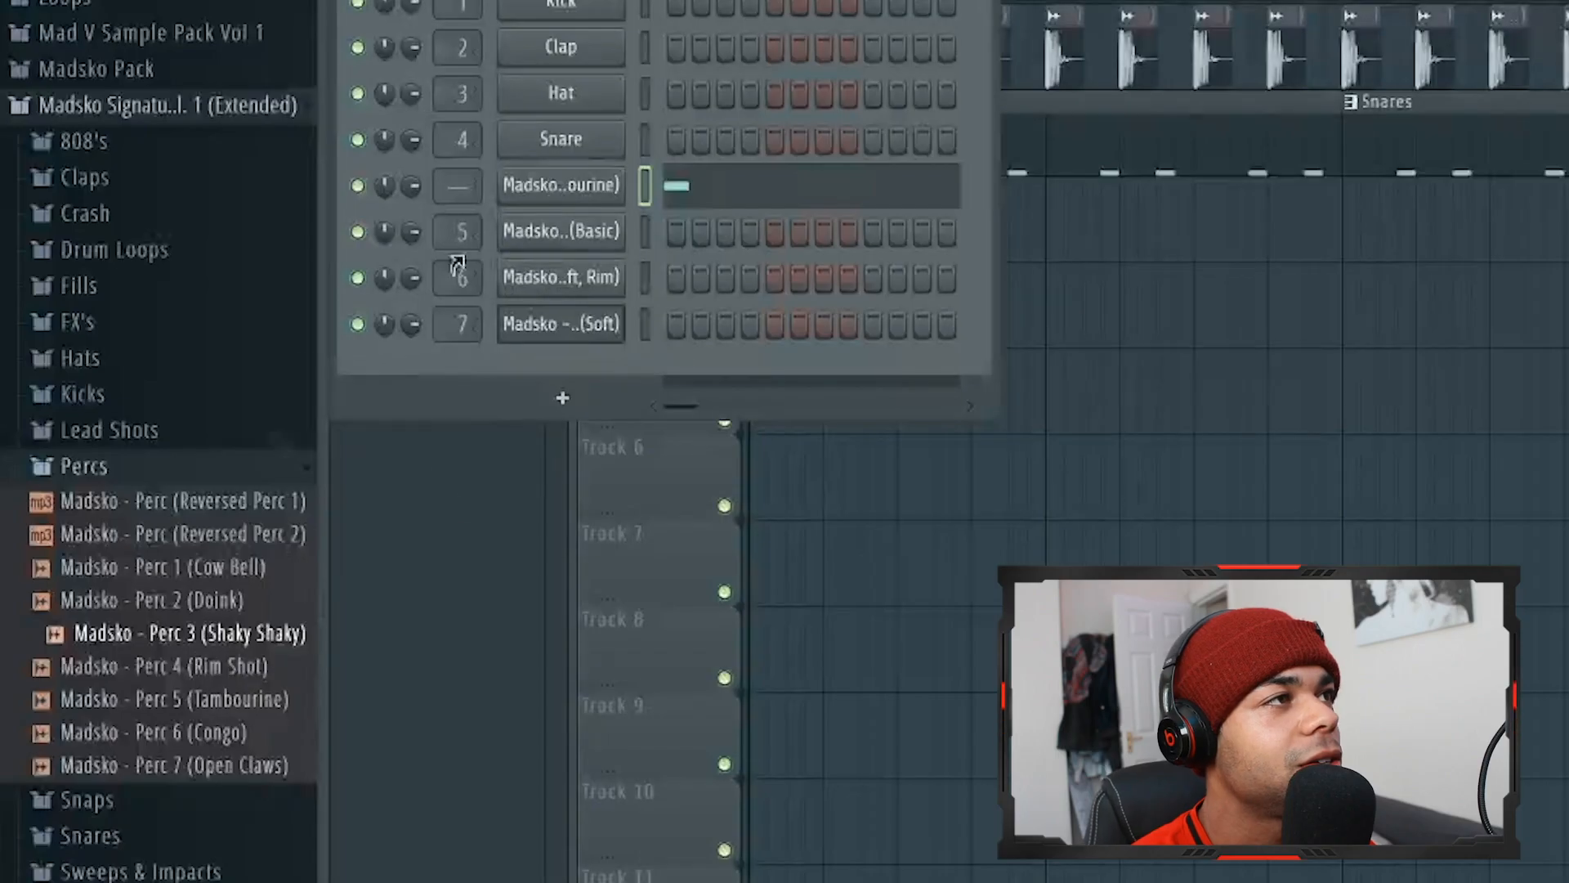
left_click_drag(458, 263, 589, 239)
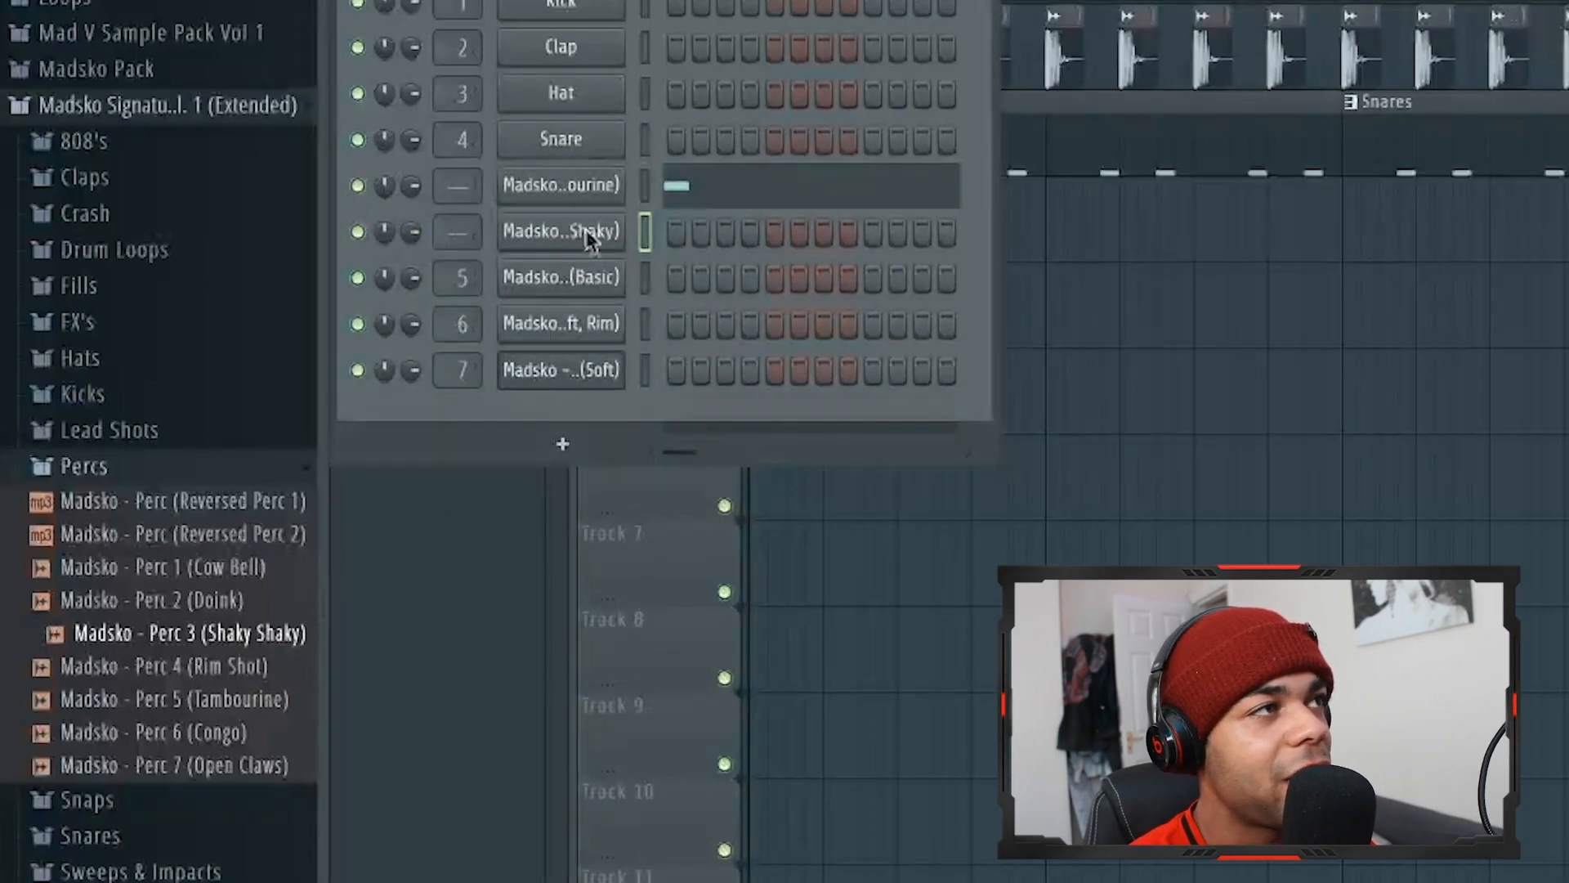
right_click(583, 239)
left_click(710, 235)
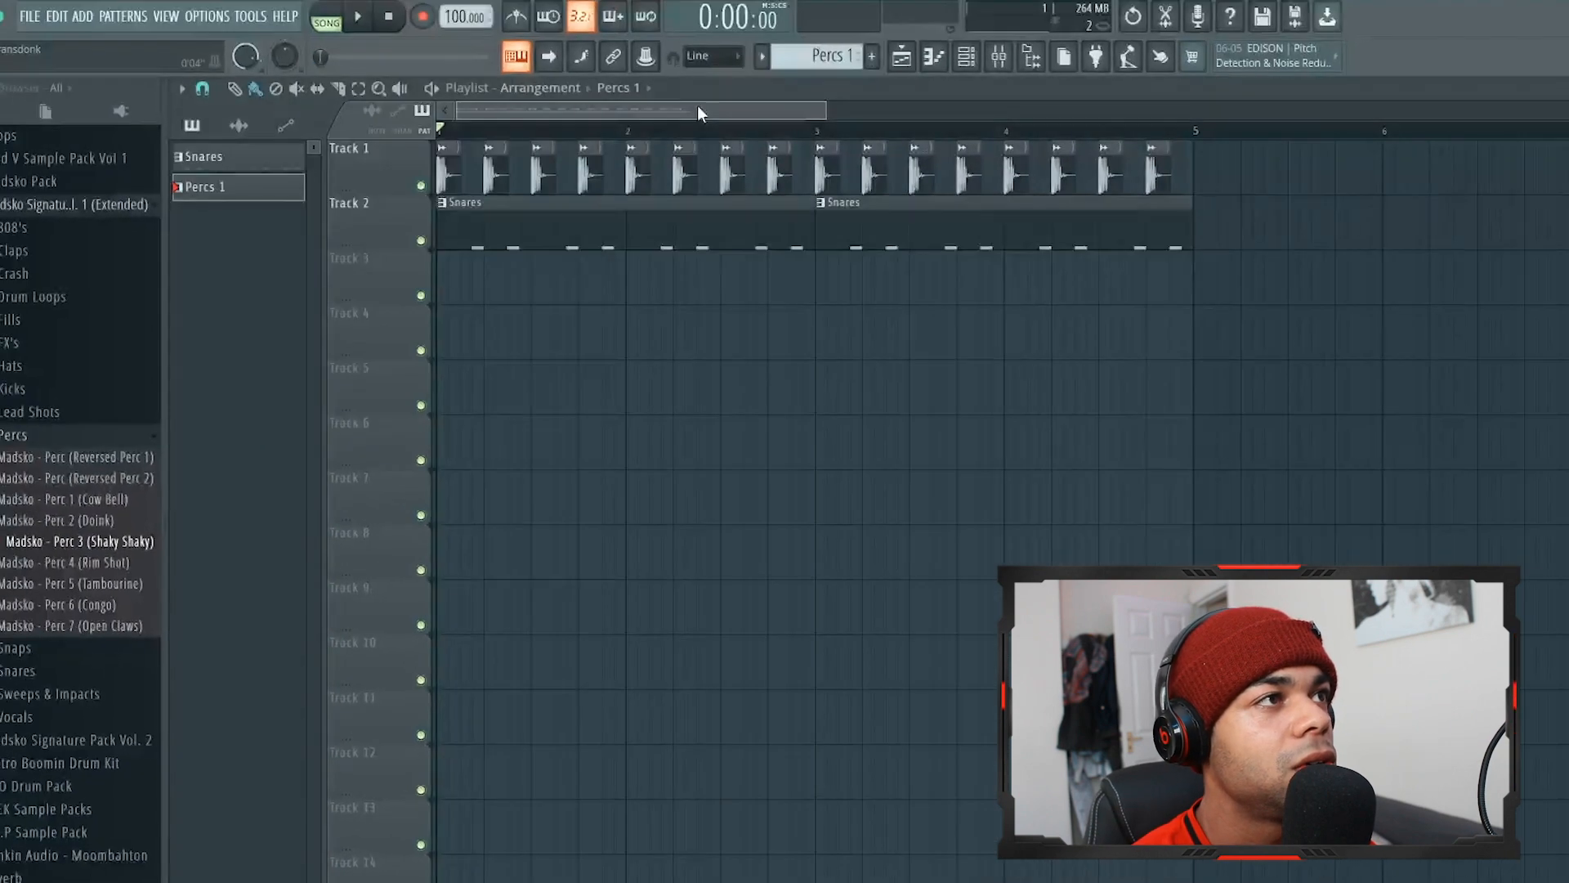
Step: Place the Percs 1 pattern at bar 1 of Track 3 and complete four C5 shaker notes, one on each off-beat of bar 1
left_click(442, 288)
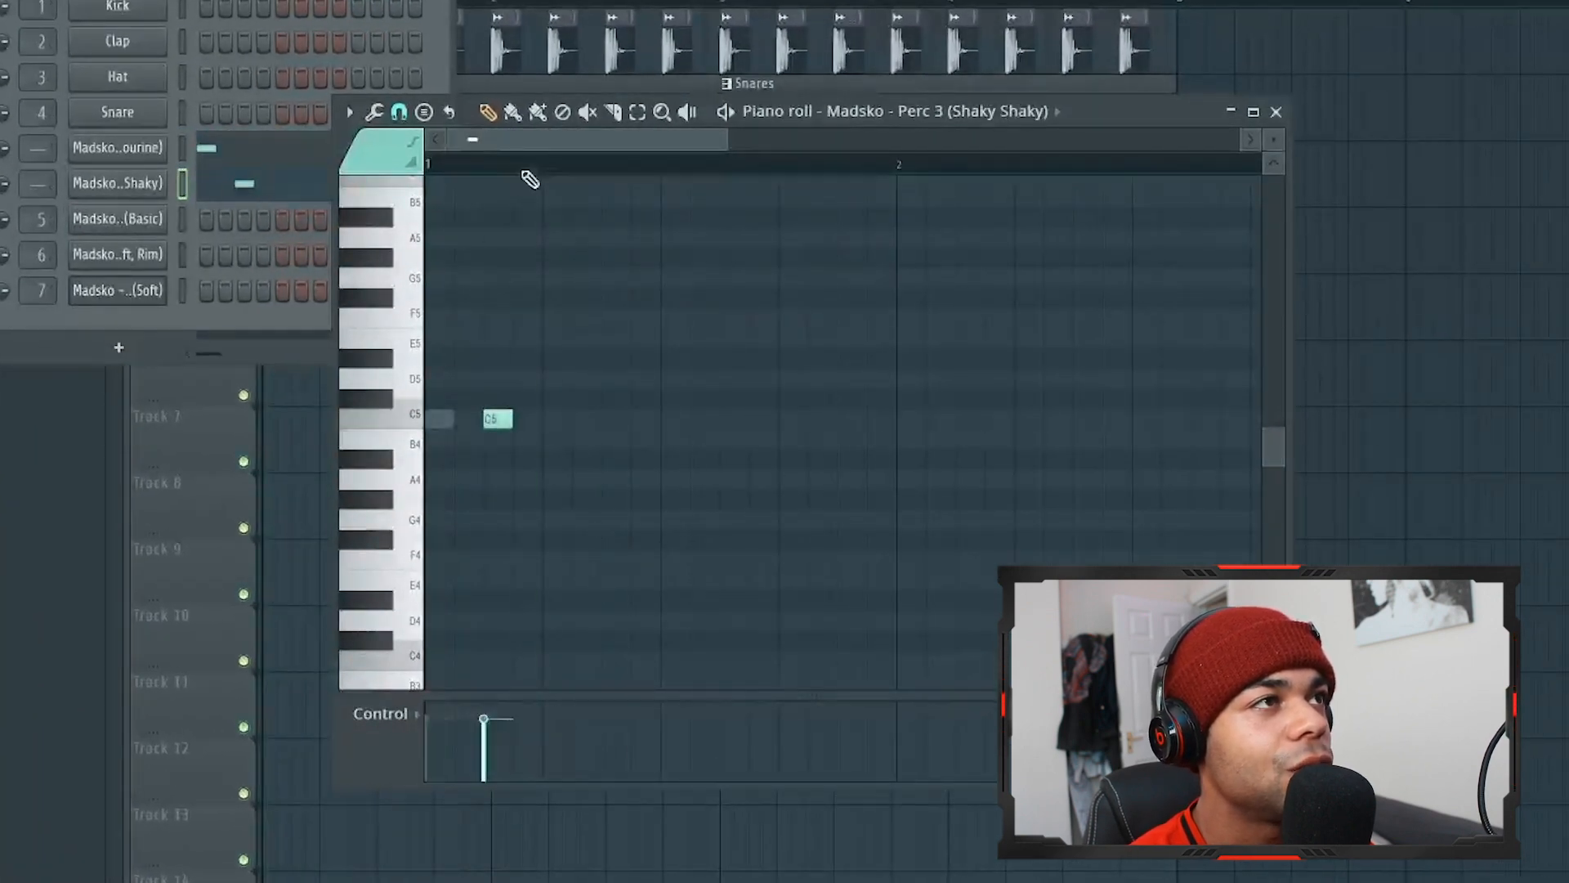
key("space")
left_click(609, 421)
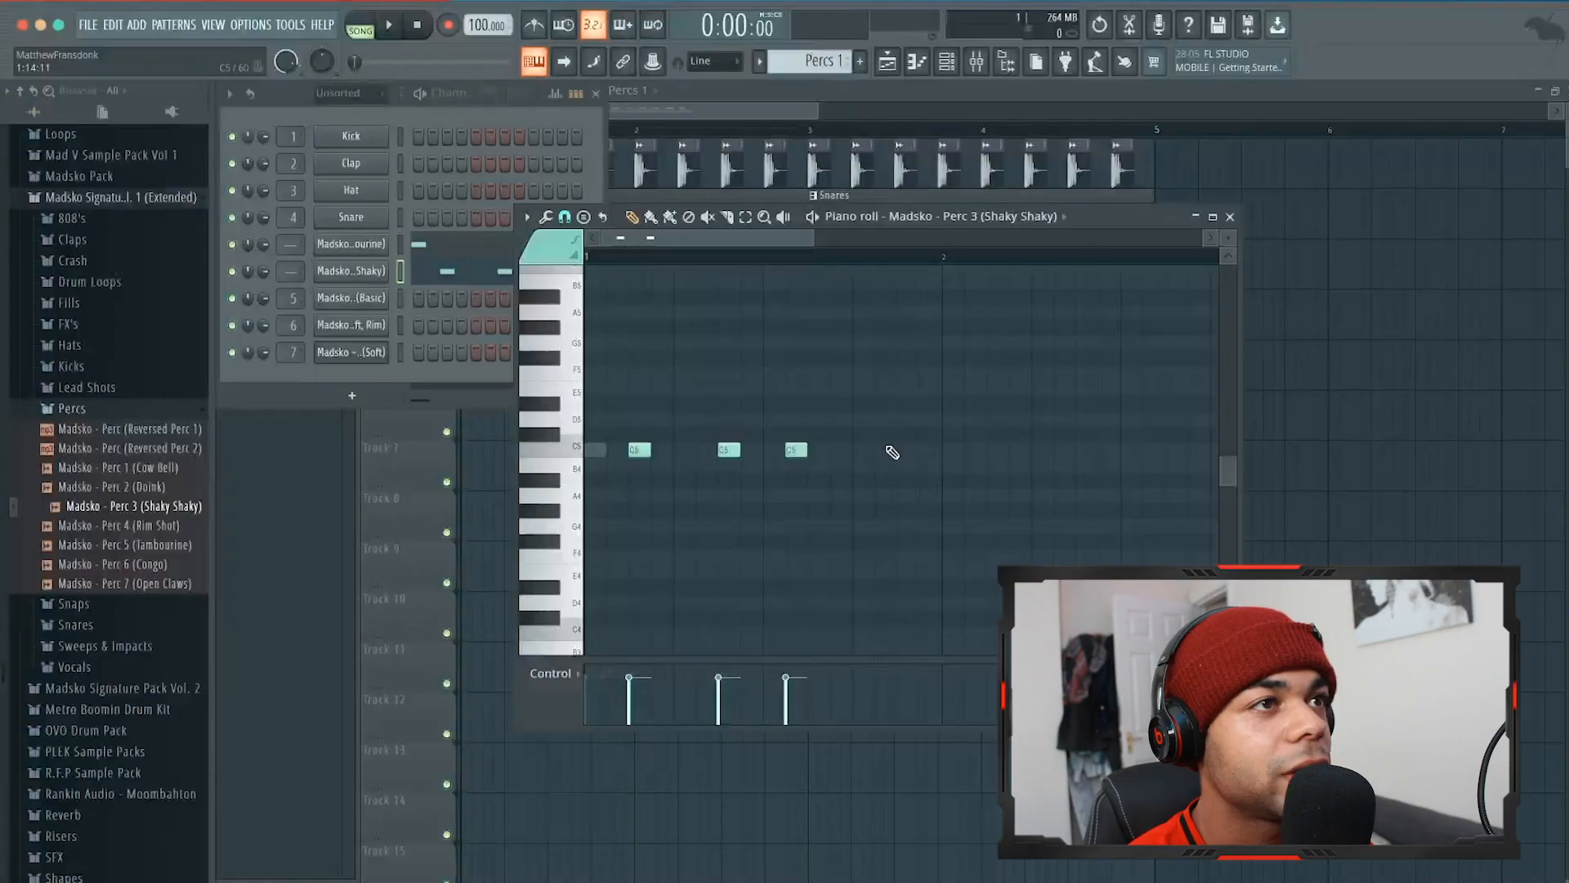
key("space")
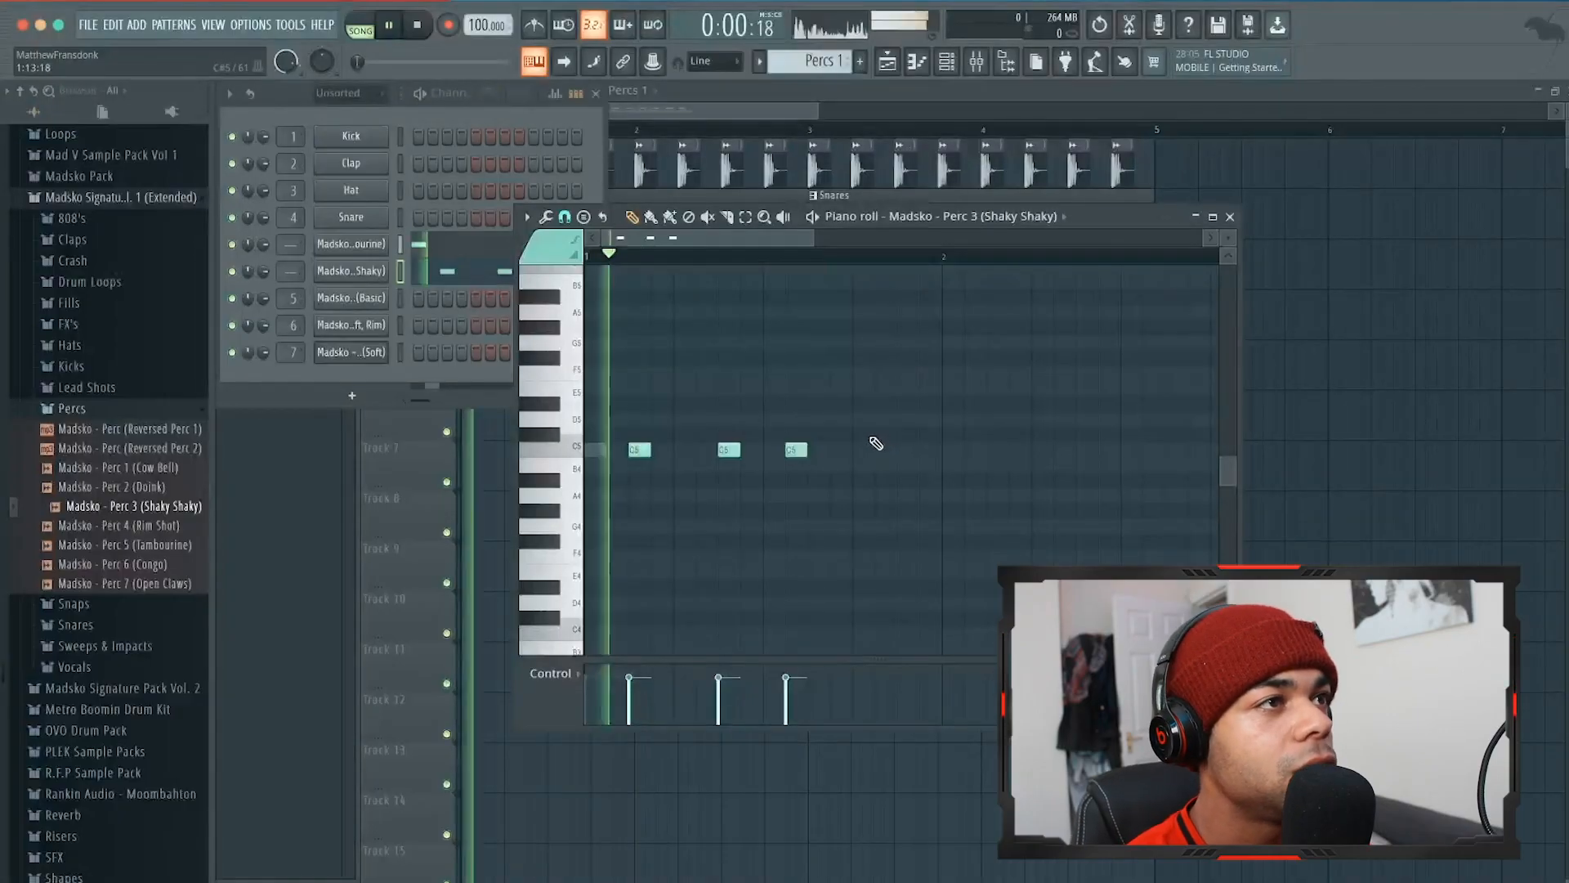
left_click(897, 451)
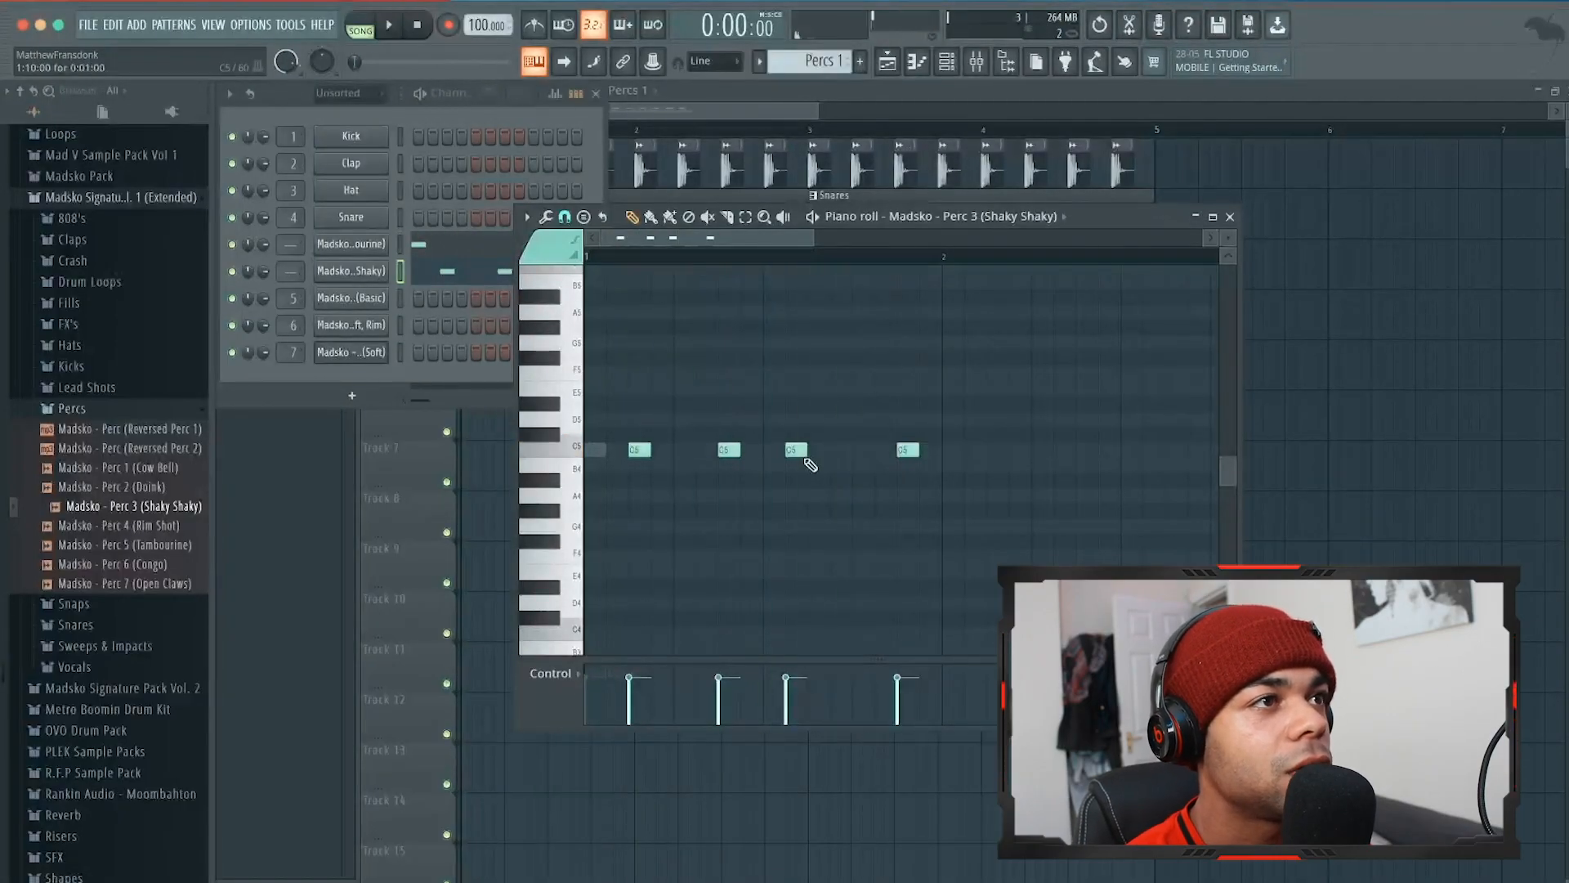
left_click_drag(791, 452, 813, 456)
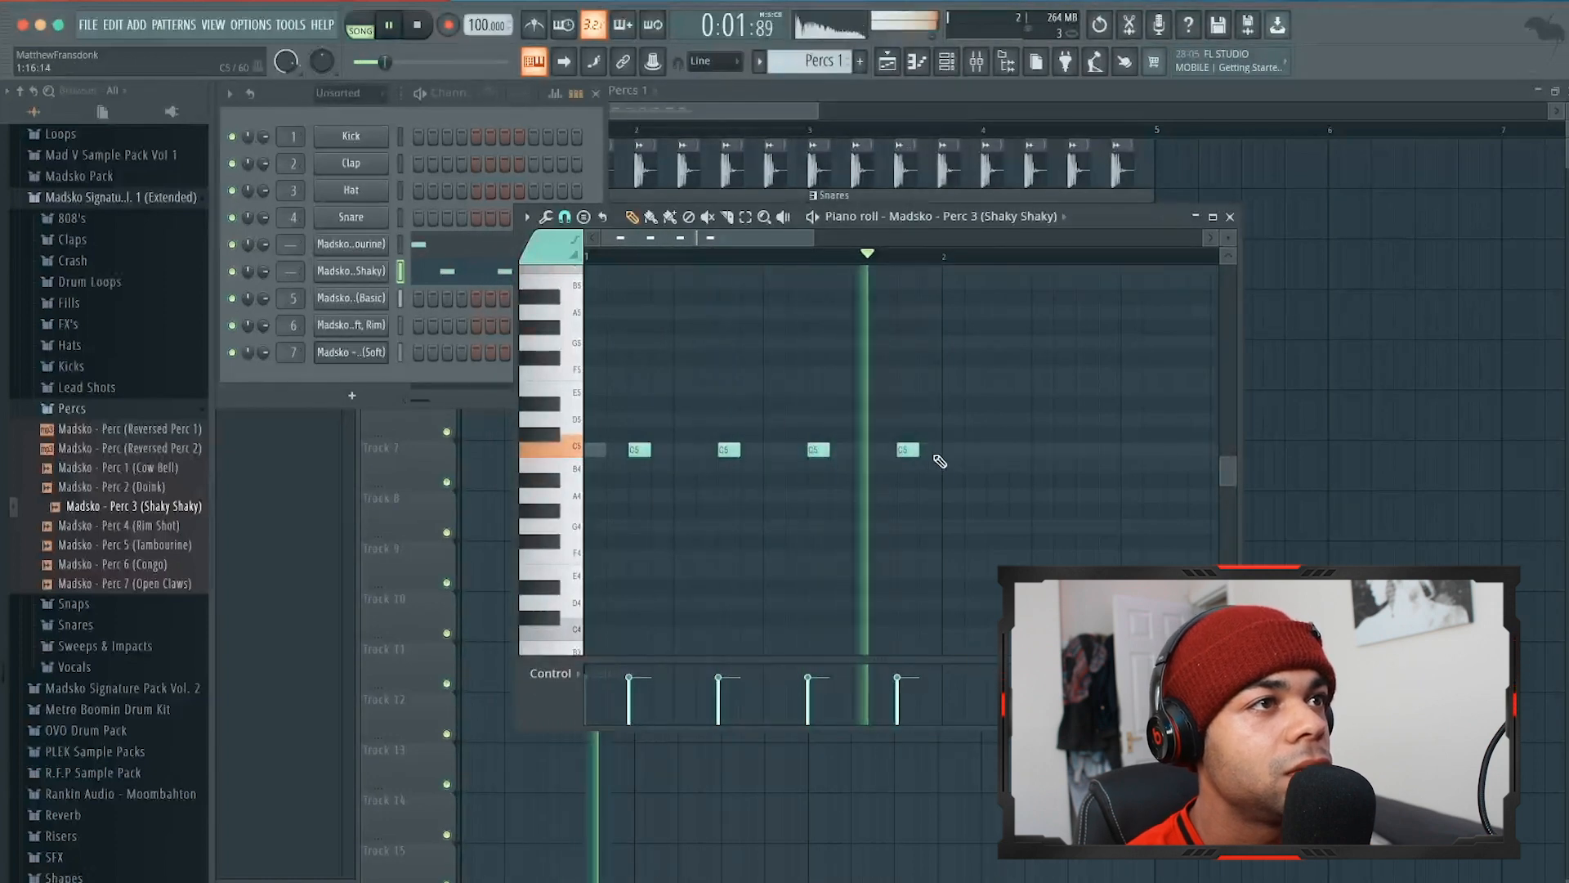
Step: Add a fifth shaker note on the last step of bar 1 and duplicate the bar's notes into bar 2
key("ctrl+a")
key("space")
key("Delete")
key("ctrl+b")
scroll(989, 453, "left", 5)
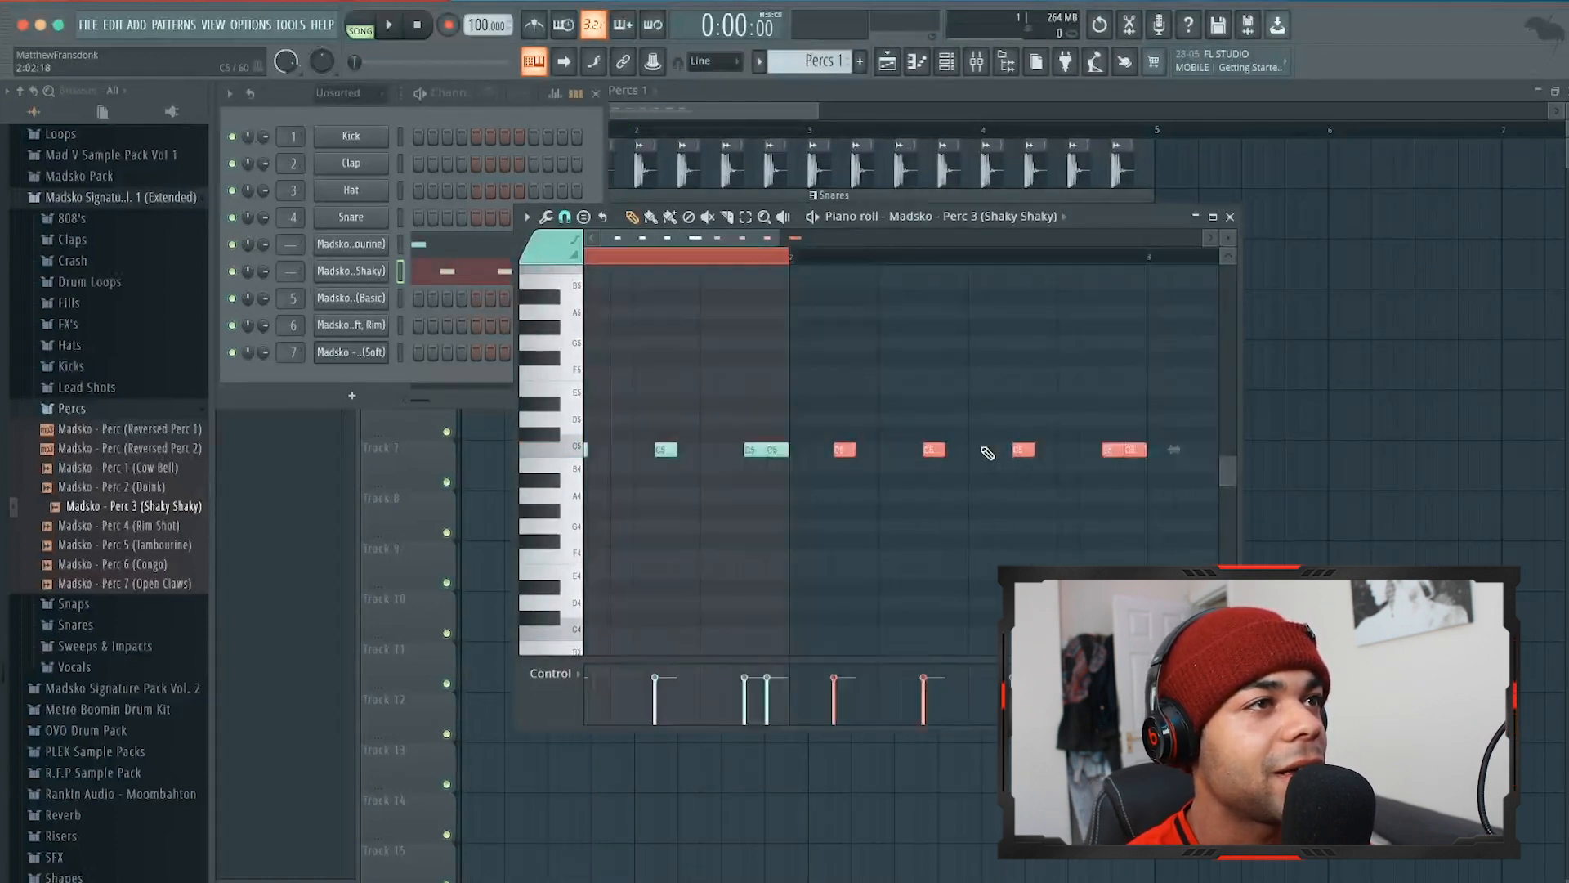
Step: Play back the shaker rhythm and place a second Percs 1 clip on Track 3 at bar 3
scroll(988, 454, "down", 2)
key("space")
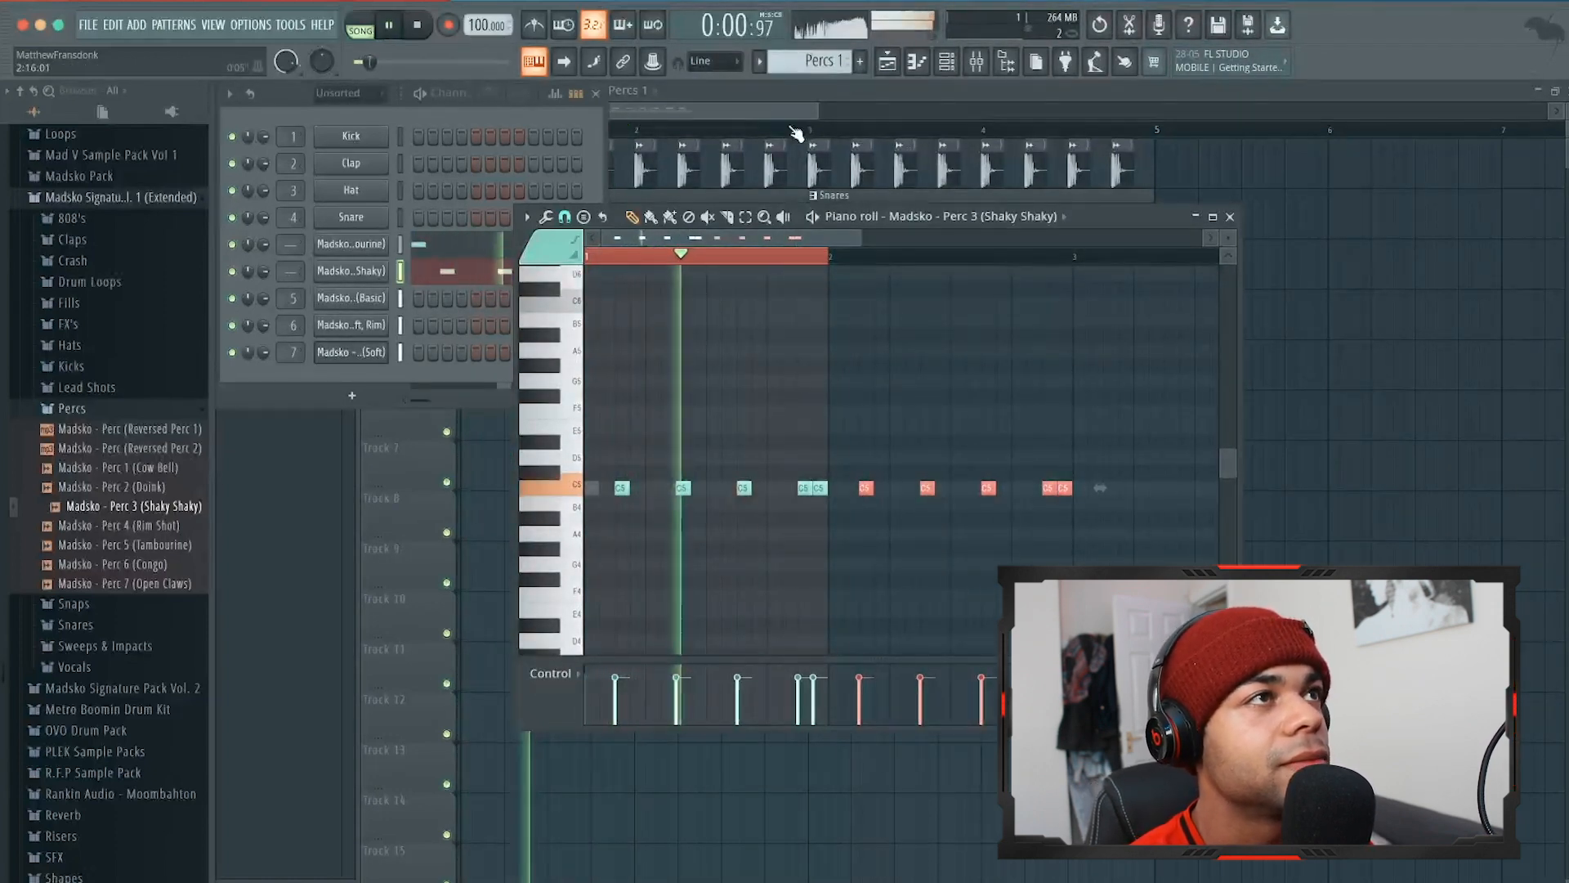
left_click(706, 105)
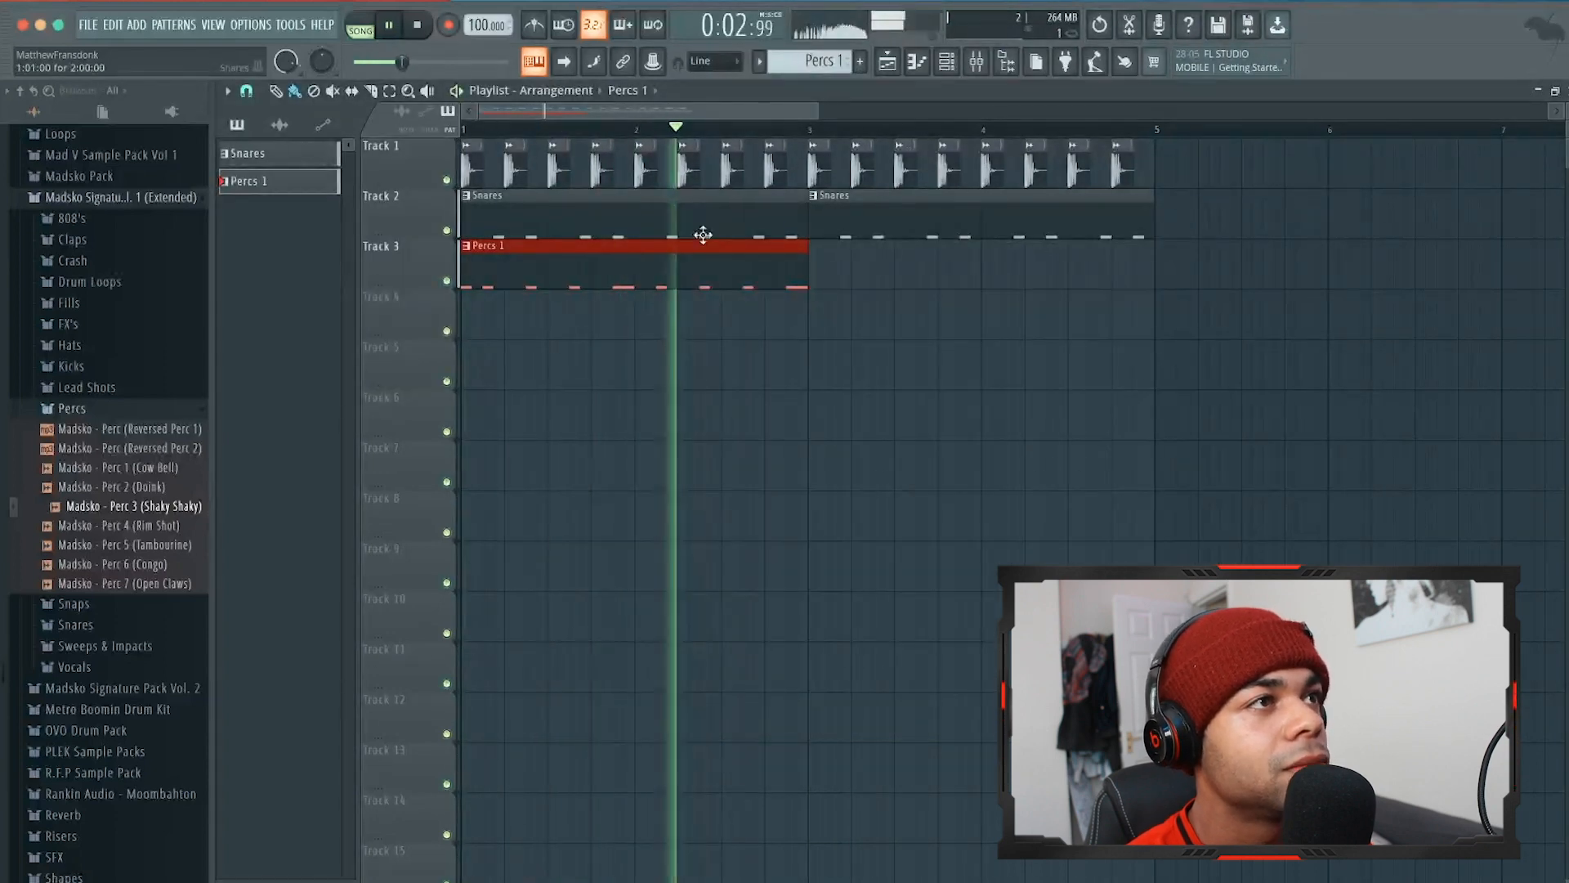
key("space")
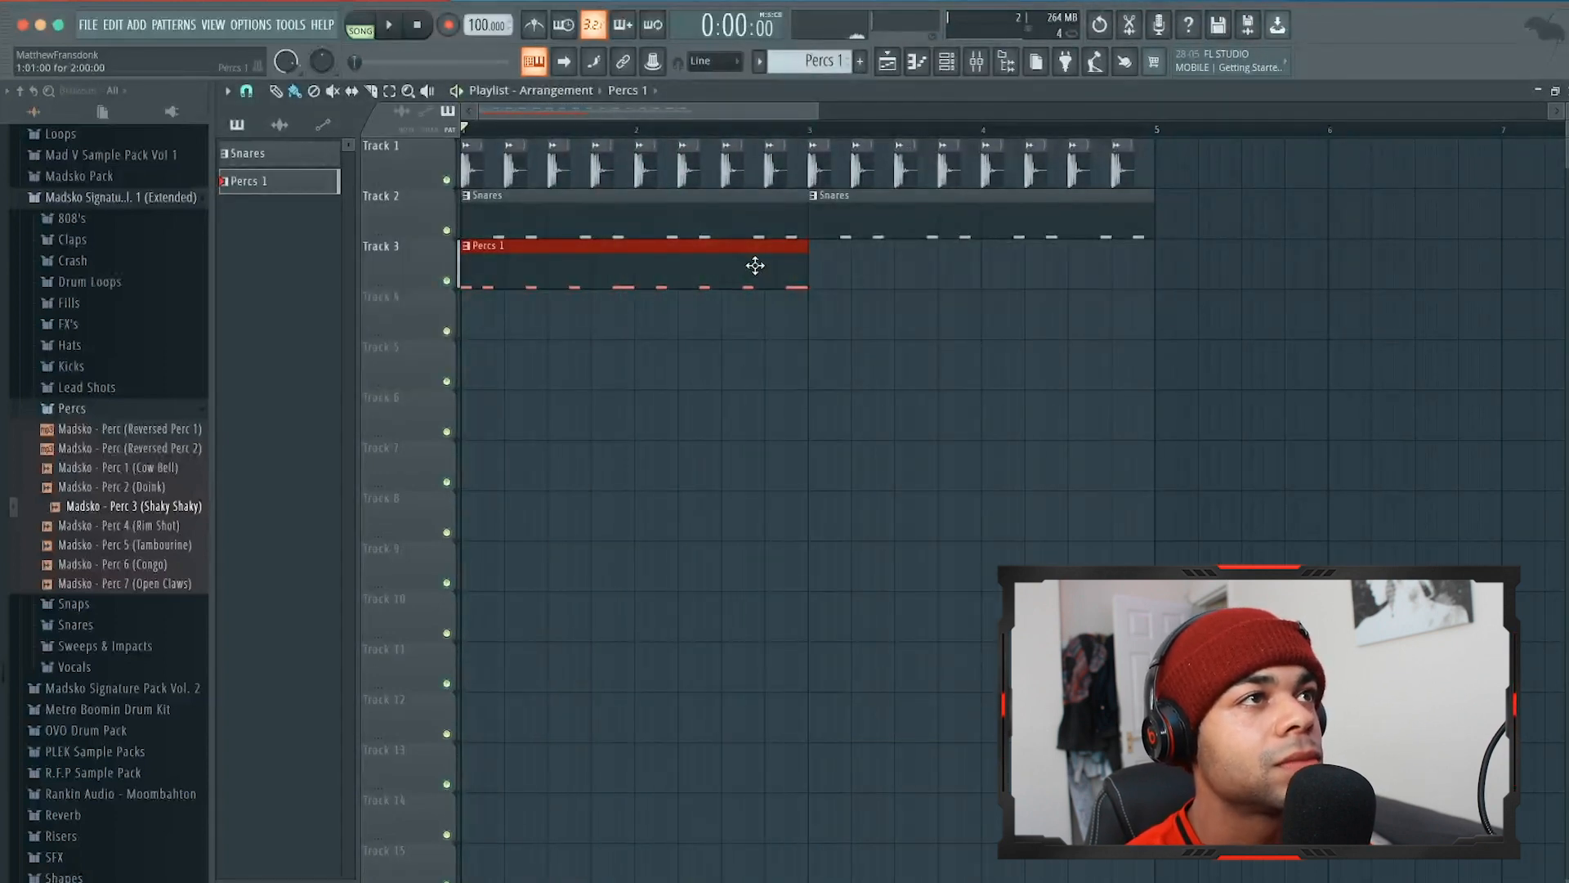
left_click(818, 268)
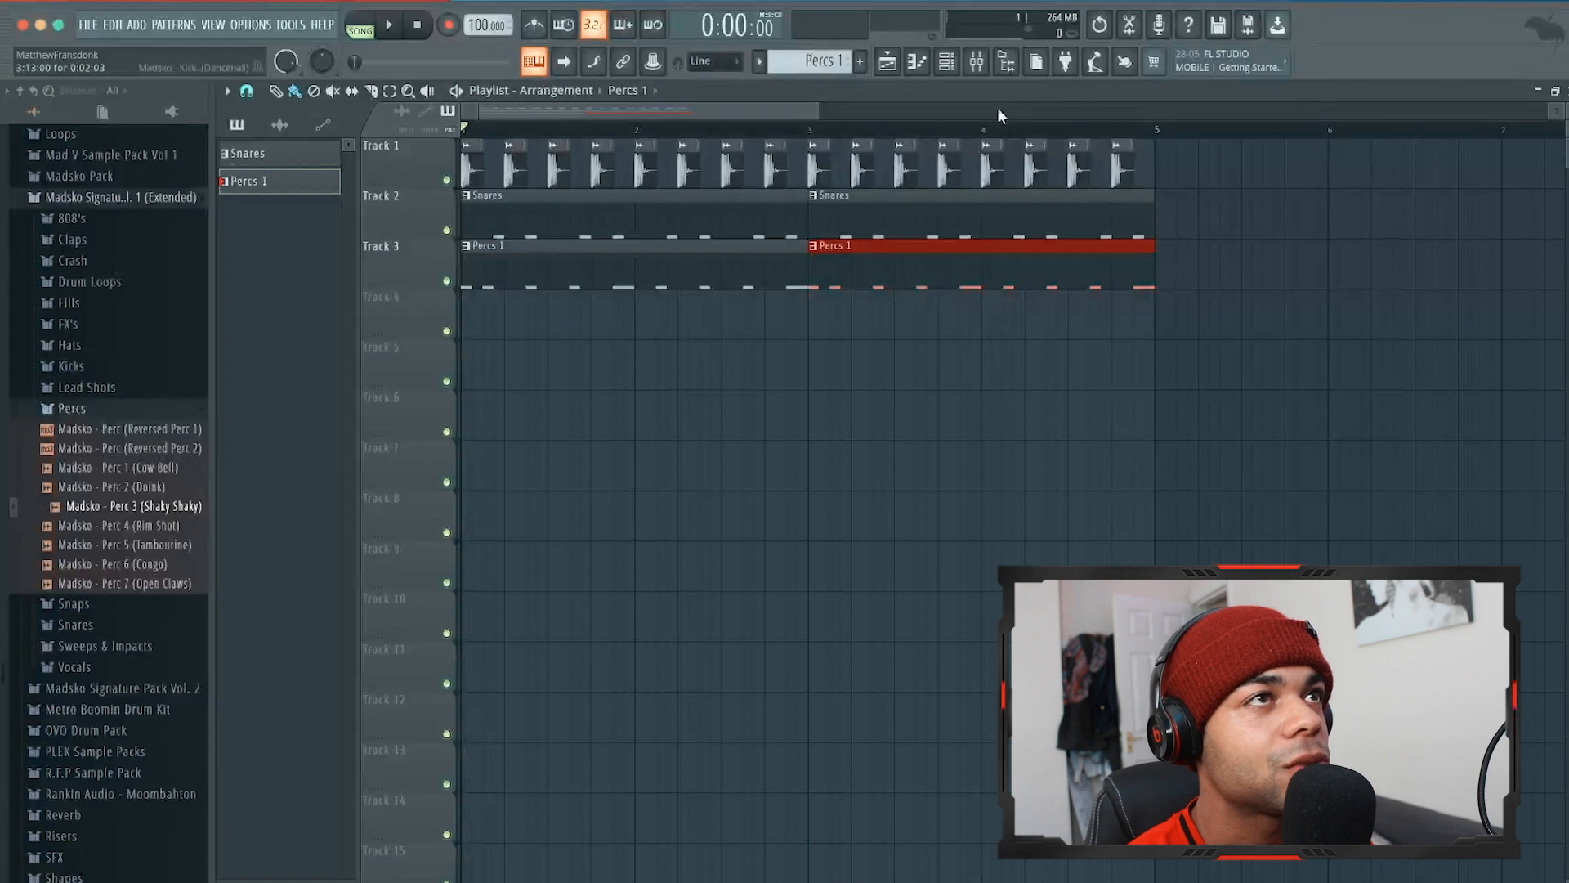
Step: Add Madsko - Perc 6 (Congo) as a new channel below the Shaky Shaky channel and open its piano roll
left_click(945, 71)
left_click_drag(156, 564, 329, 366)
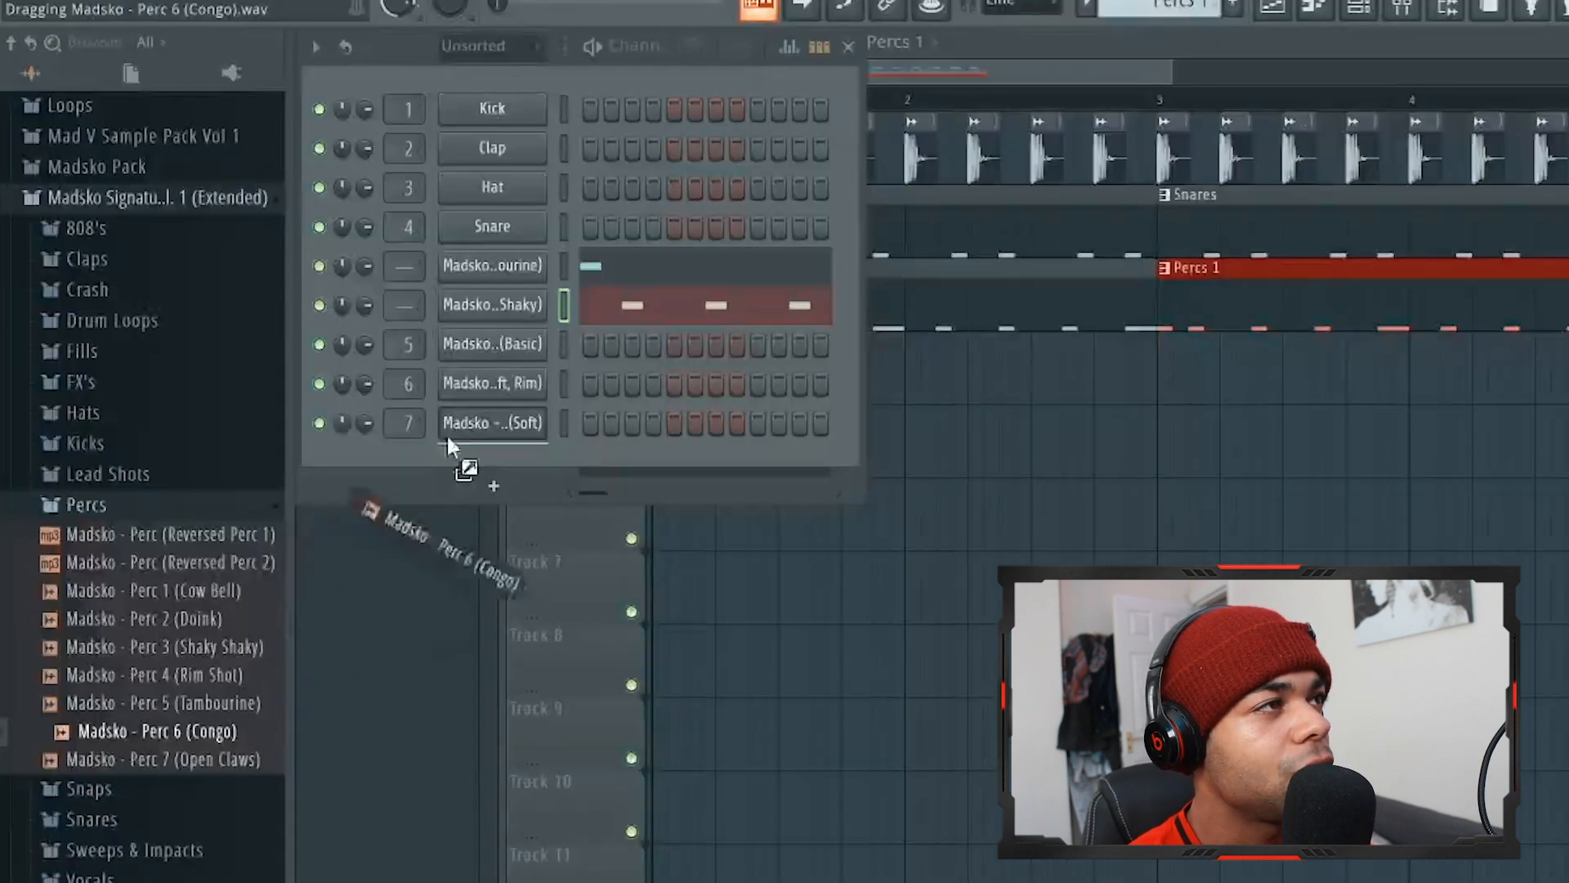
left_click_drag(460, 443, 460, 337)
right_click(509, 344)
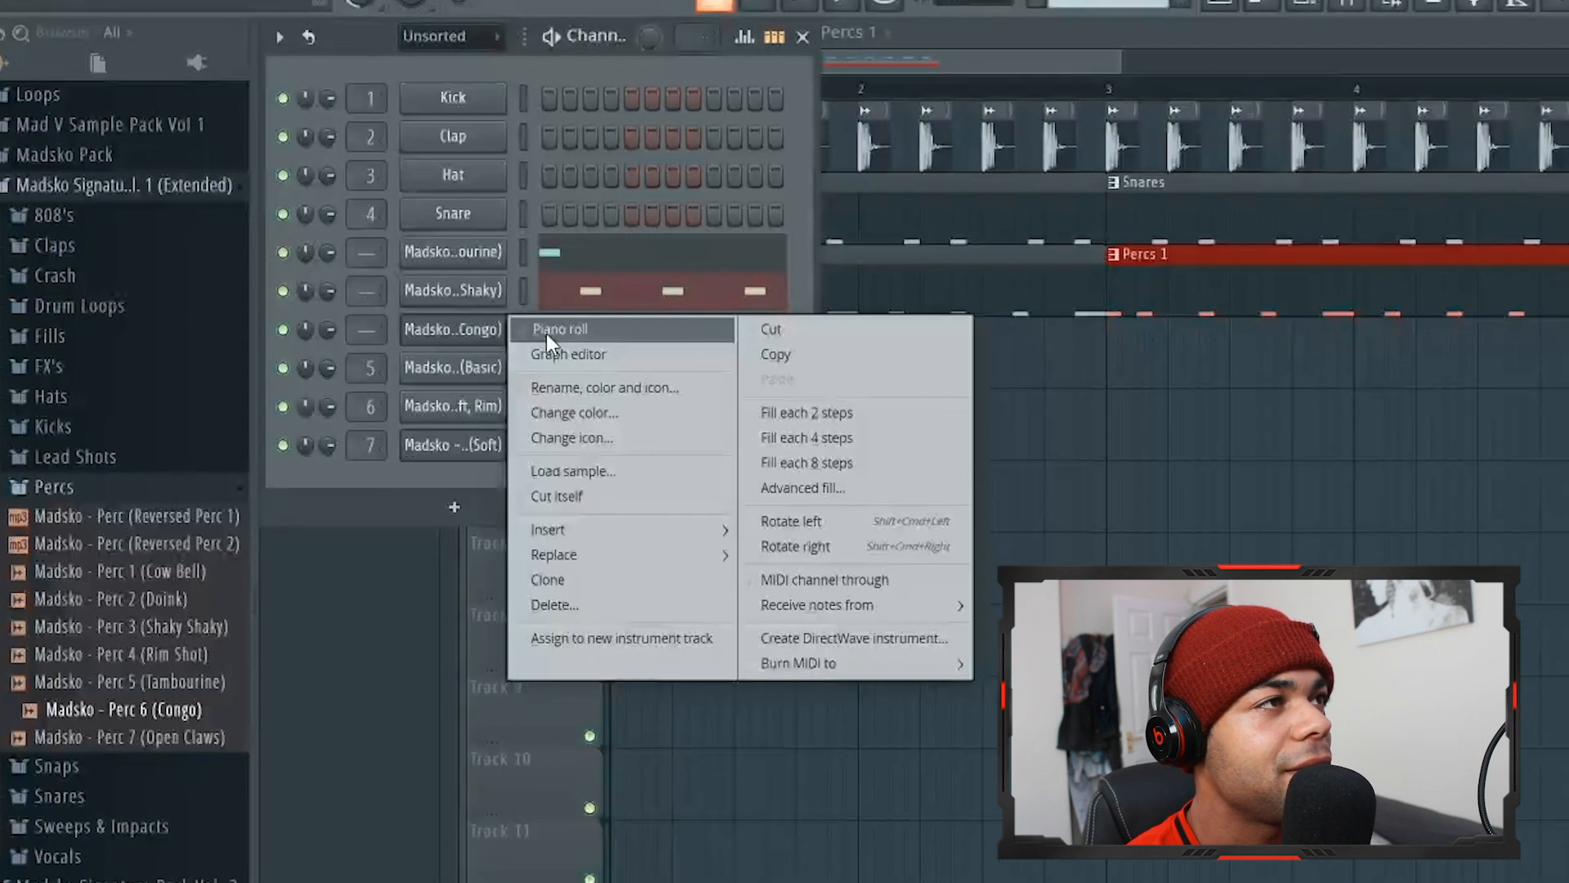
left_click(589, 340)
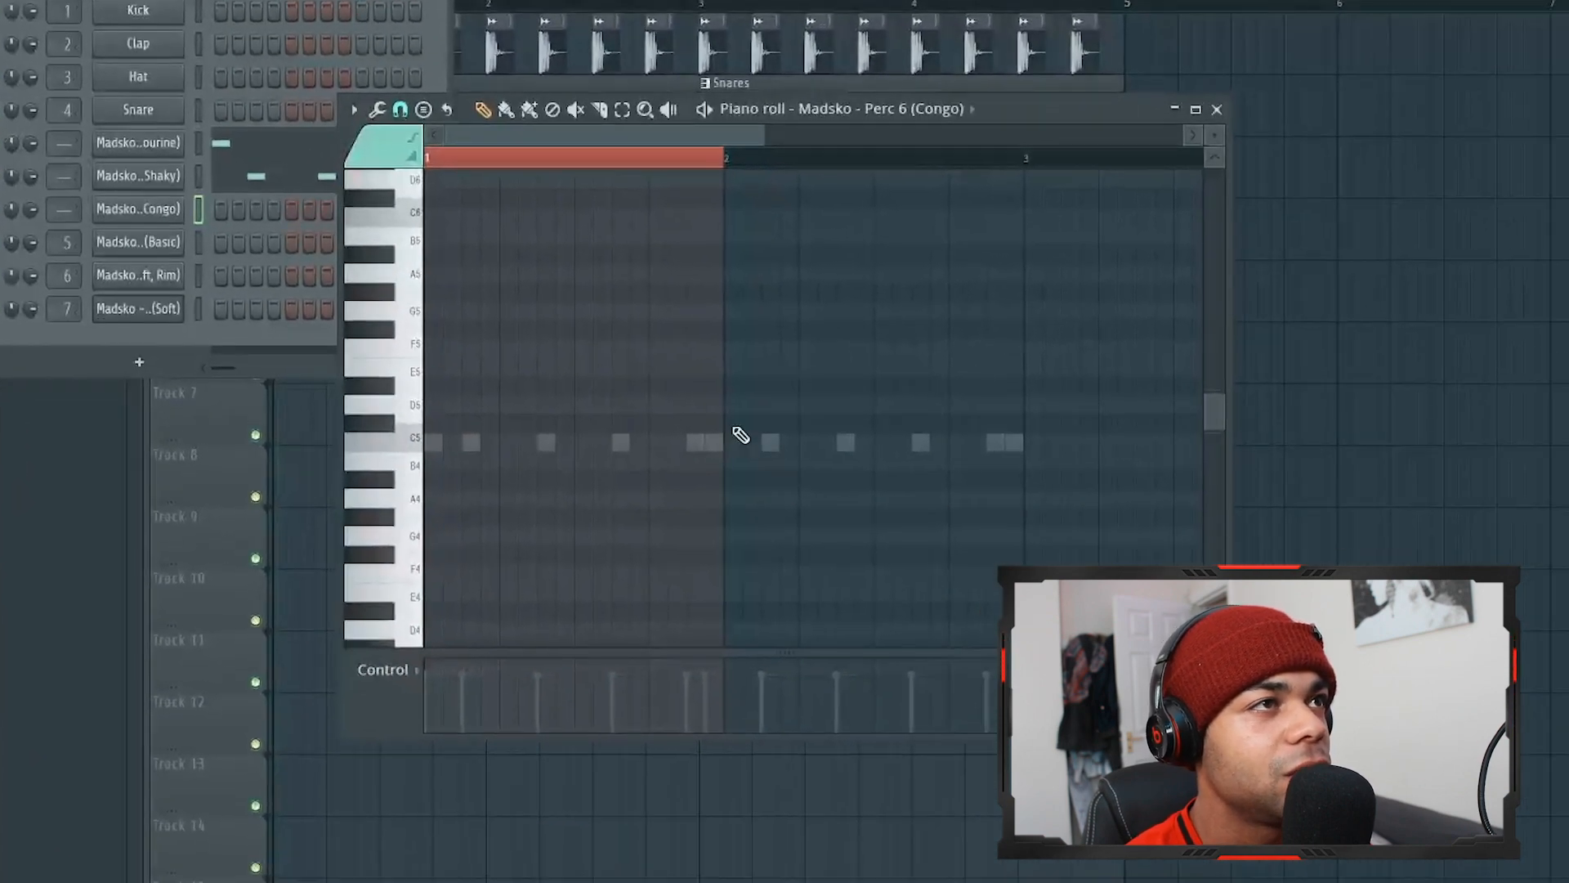
Step: Draw a C5 congo note on the last step of bars 1 and 2, checking it in playback, and close the piano roll
scroll(740, 435, "down", 2)
key("space")
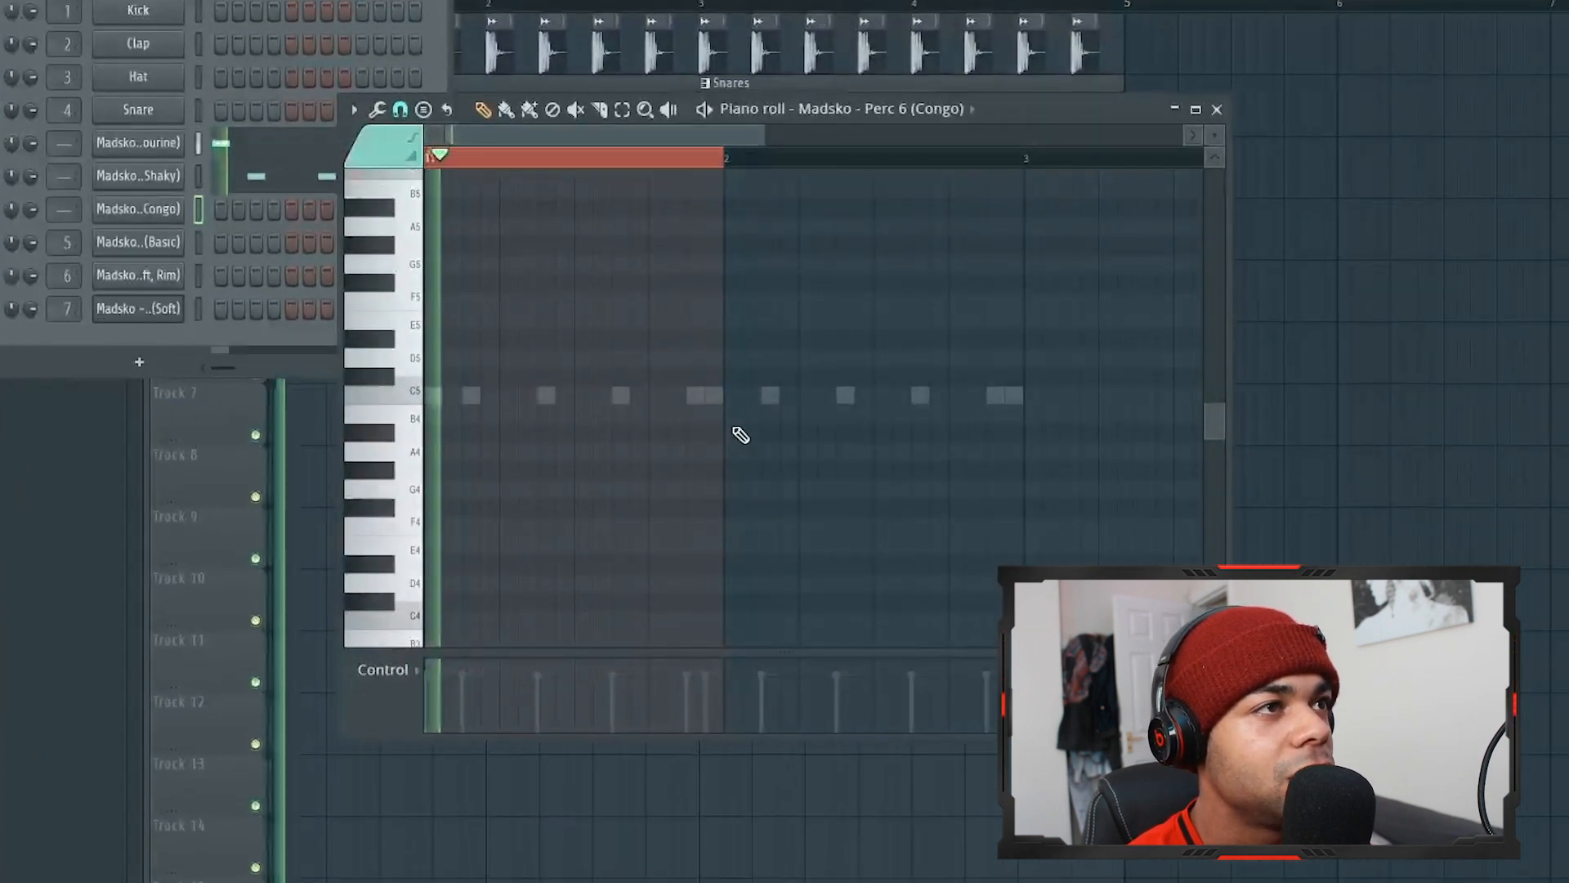
left_click(677, 396)
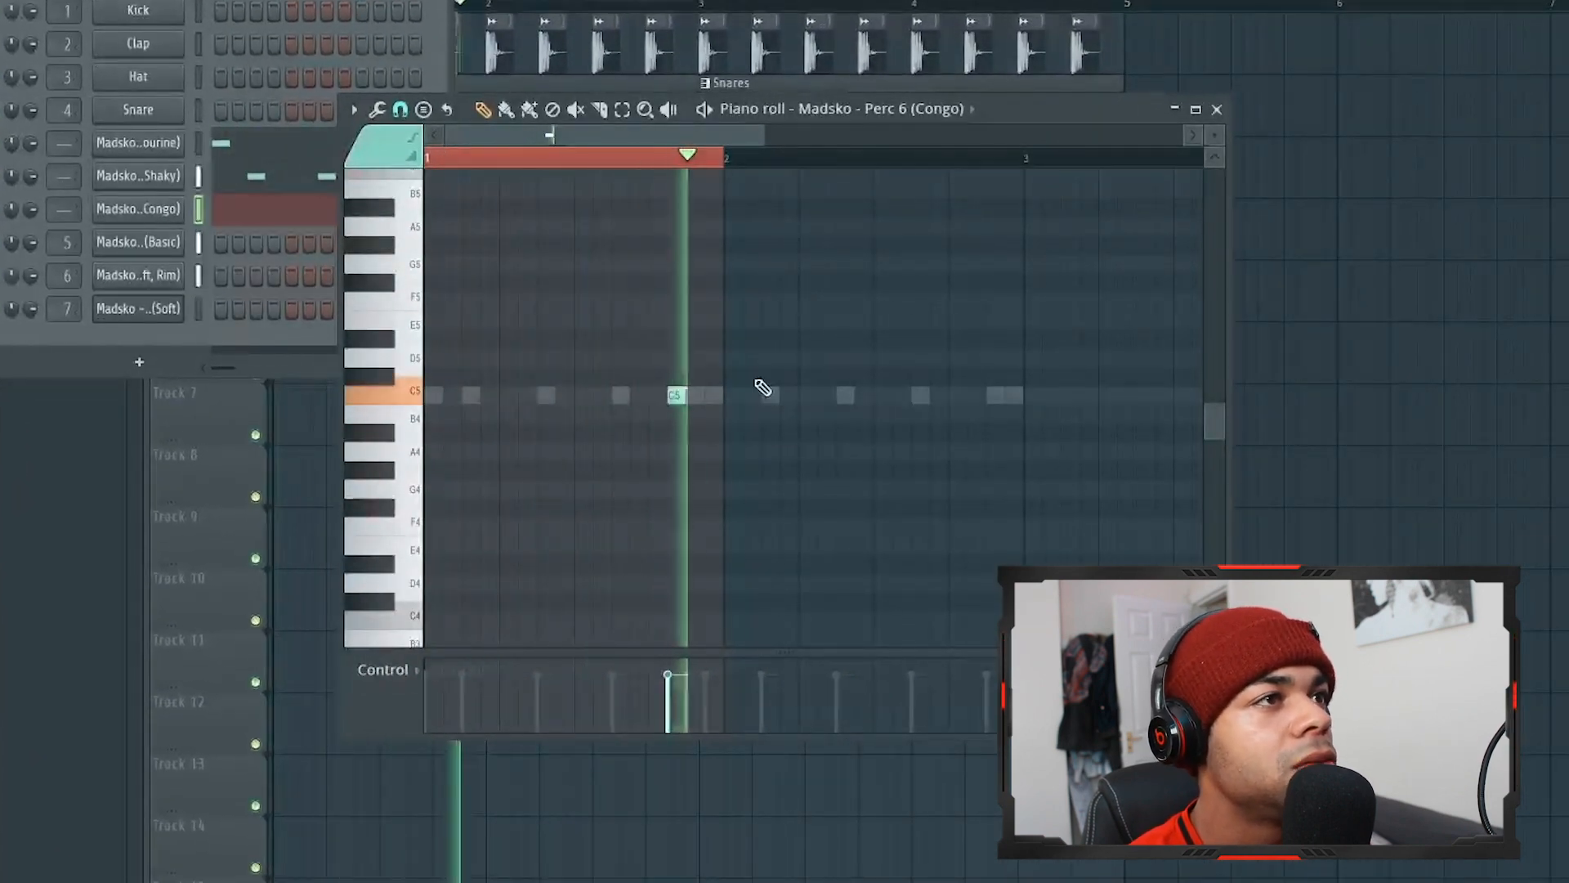
key("space")
key("space")
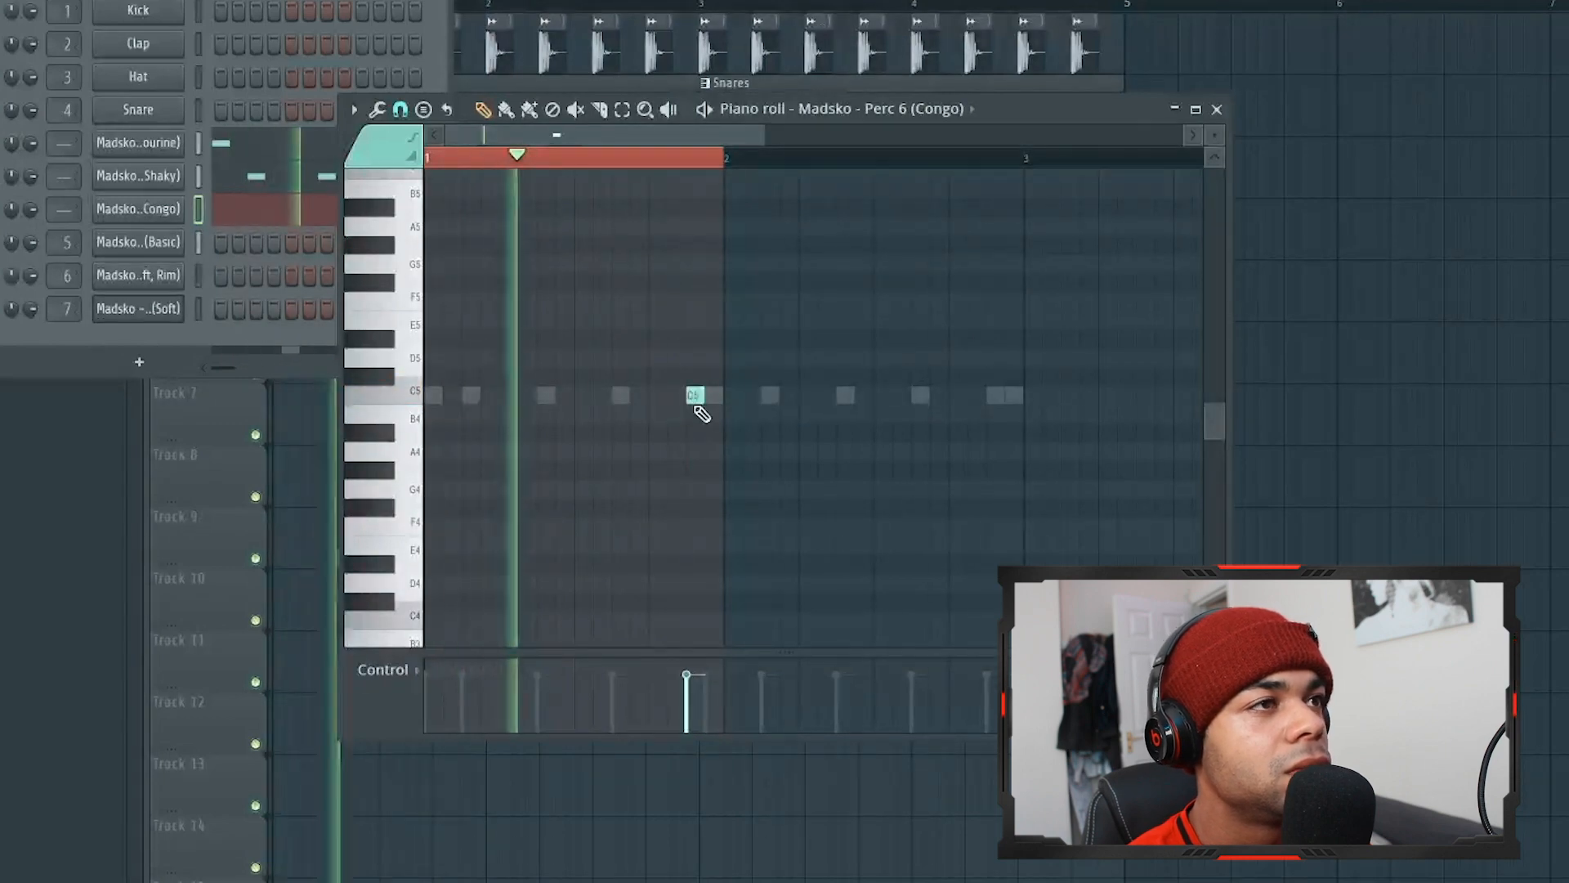
scroll(700, 398, "up", 2)
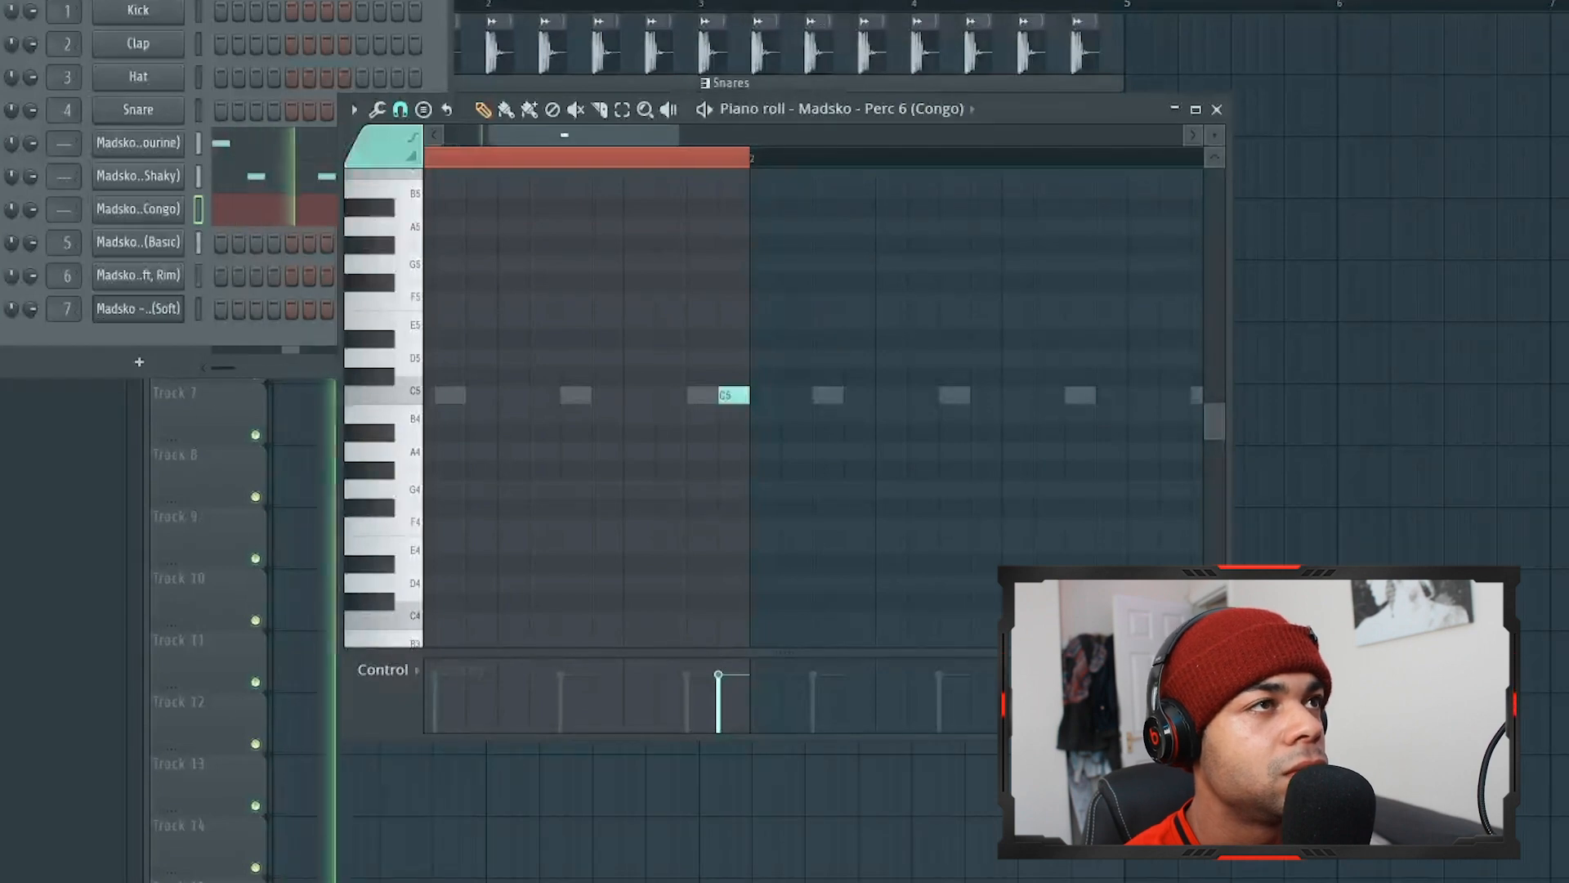
scroll(718, 396, "down", 2)
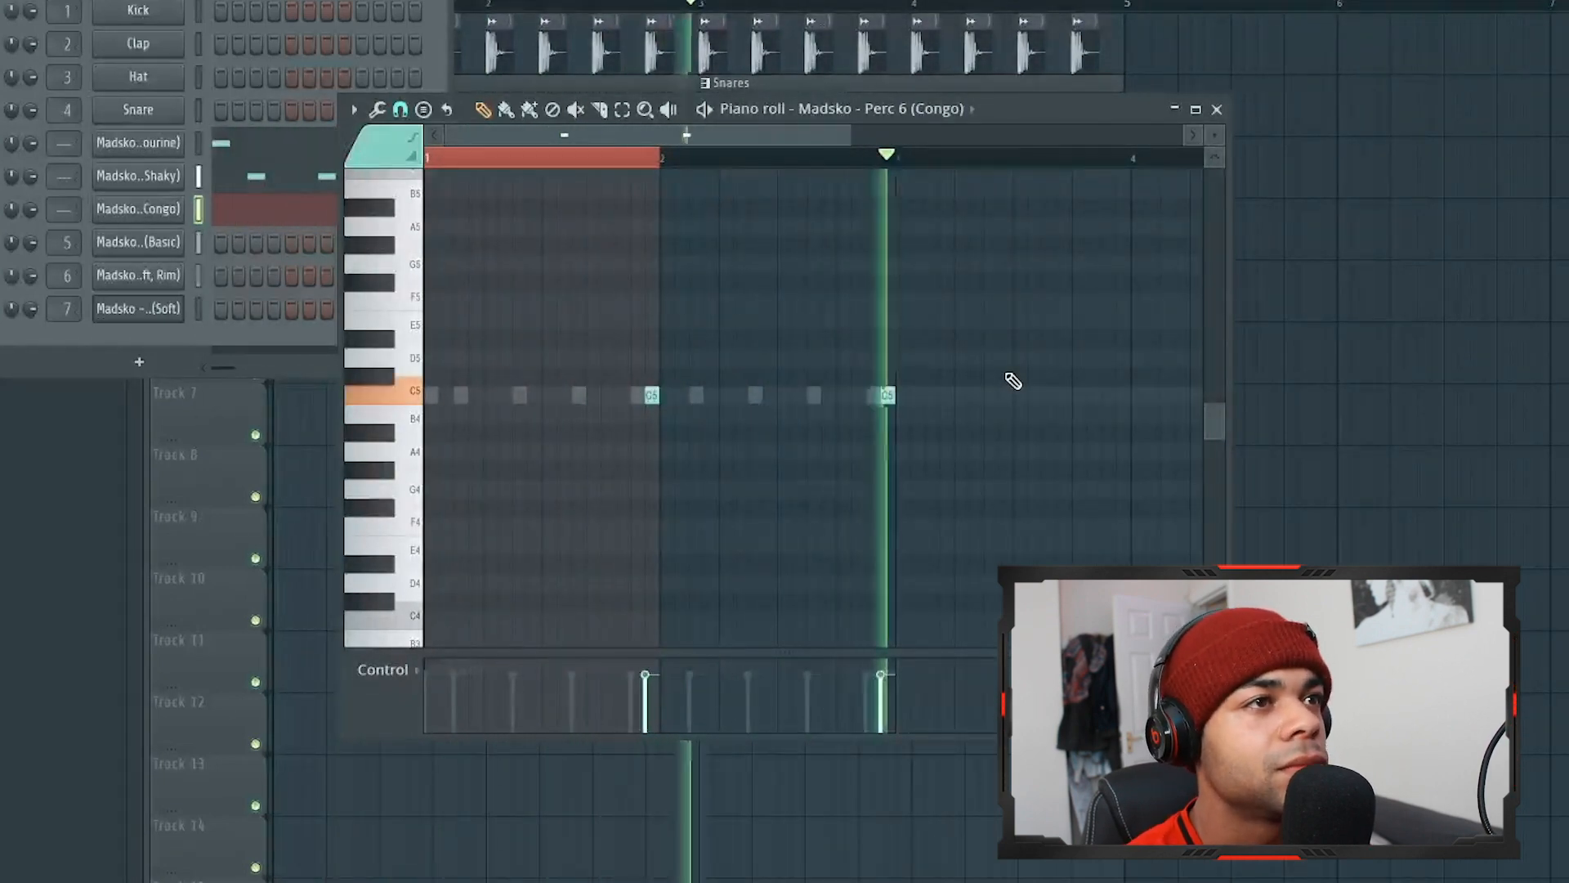
key("space")
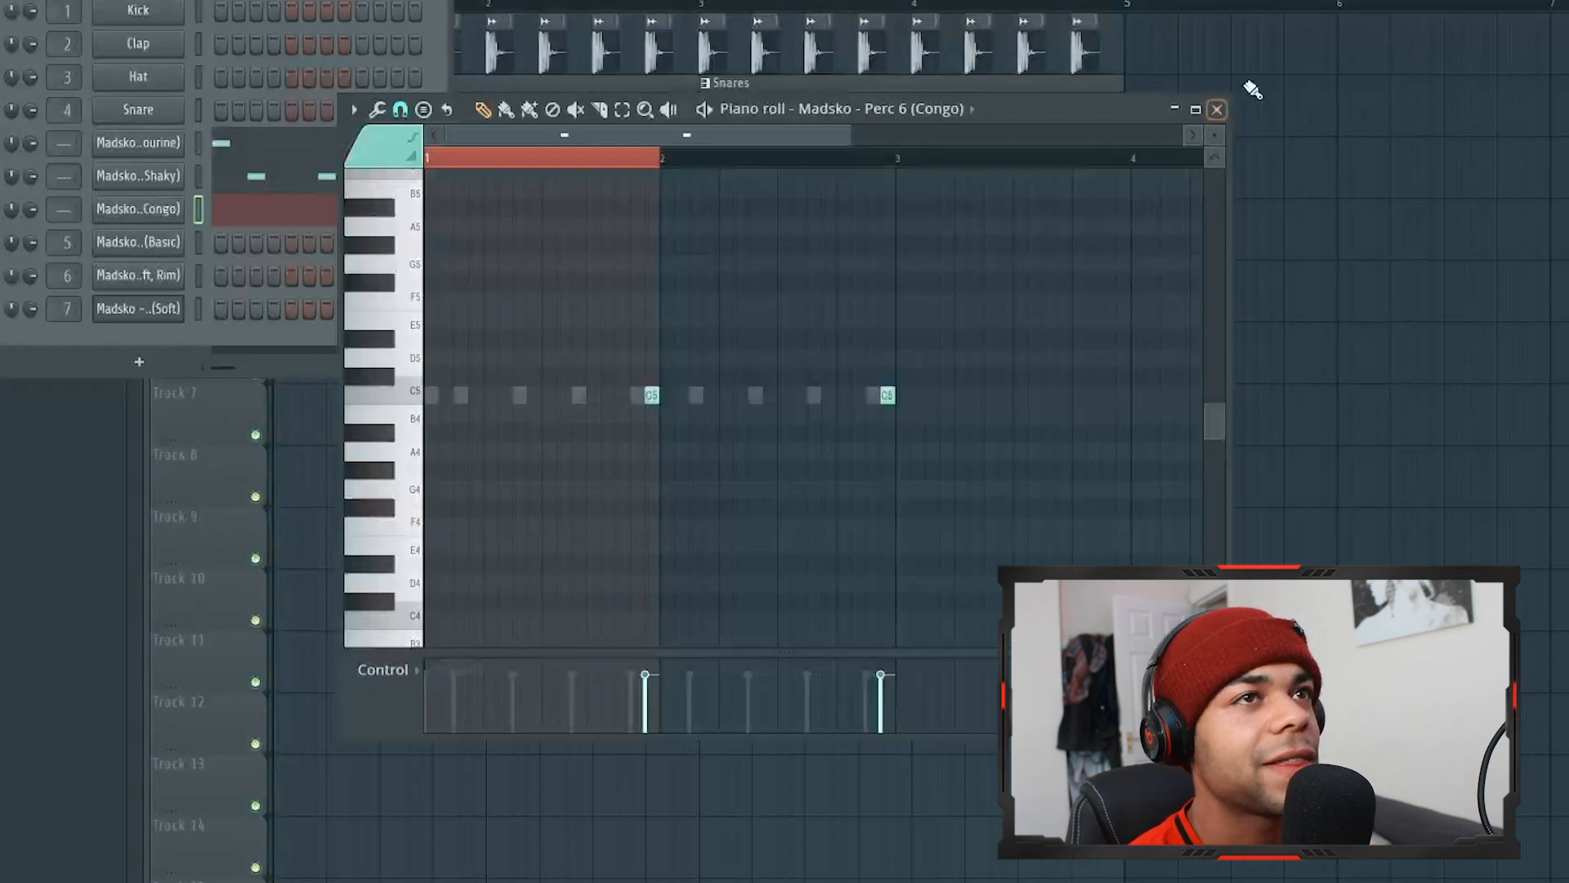
left_click(1218, 109)
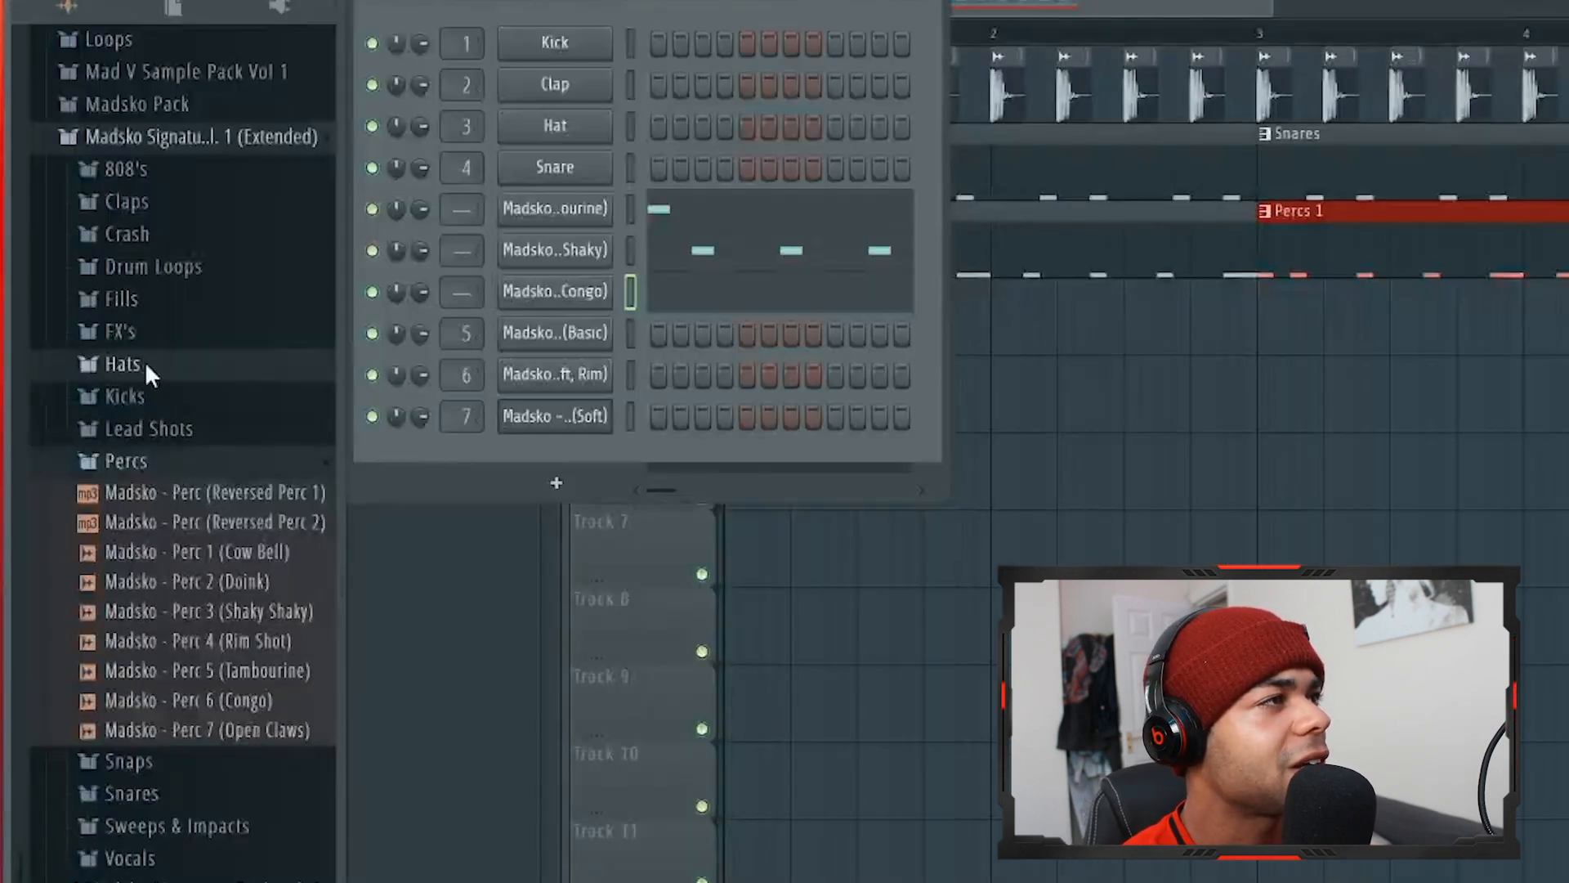
Step: Audition the closed hat samples in the Hats folder, starting with Madsko - Hat 1 (Closed)
left_click(144, 363)
left_click(230, 398)
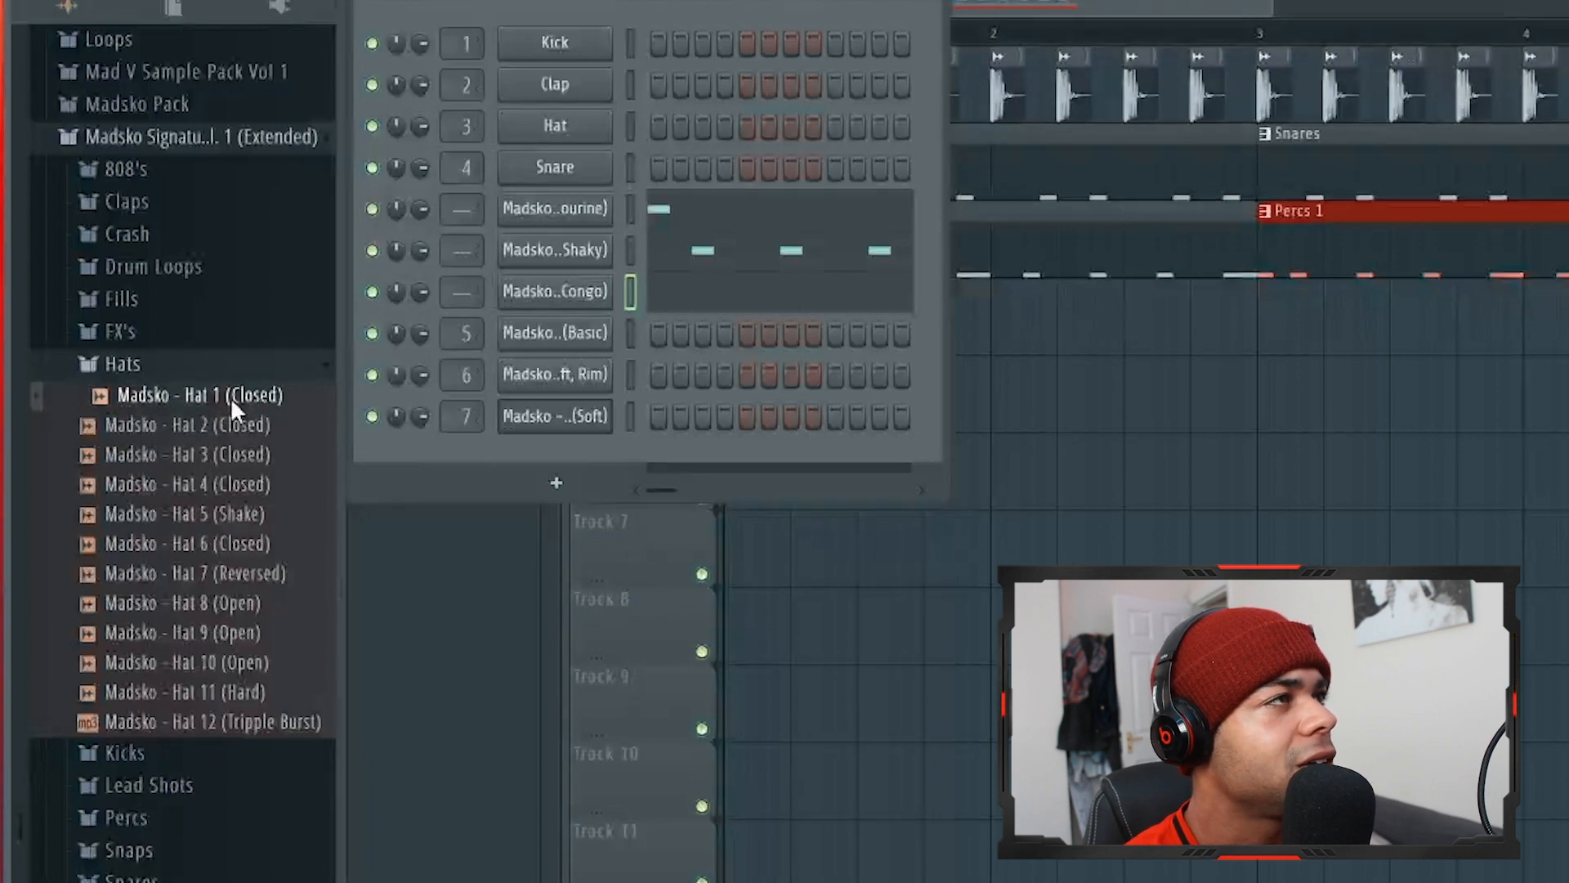
key("Down")
key("Down")
key("Down")
key("Down")
key("Up")
key("Up")
key("Up")
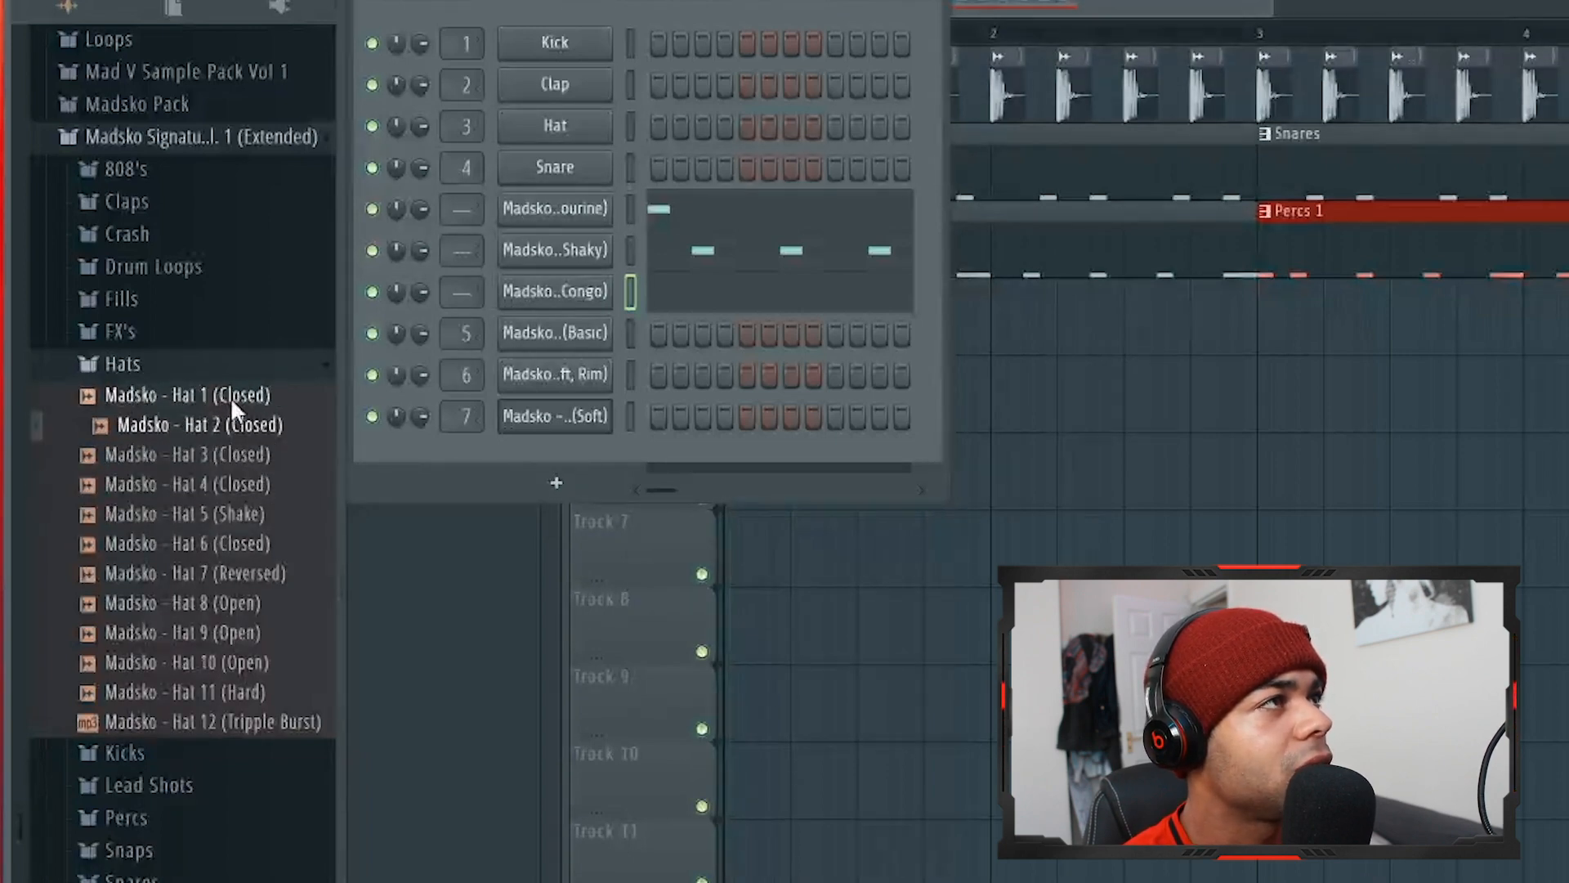
key("Up")
Step: Add Madsko - Hat 1 (Closed) as a new channel below the congo and open its piano roll
left_click_drag(217, 392, 544, 332)
right_click(568, 339)
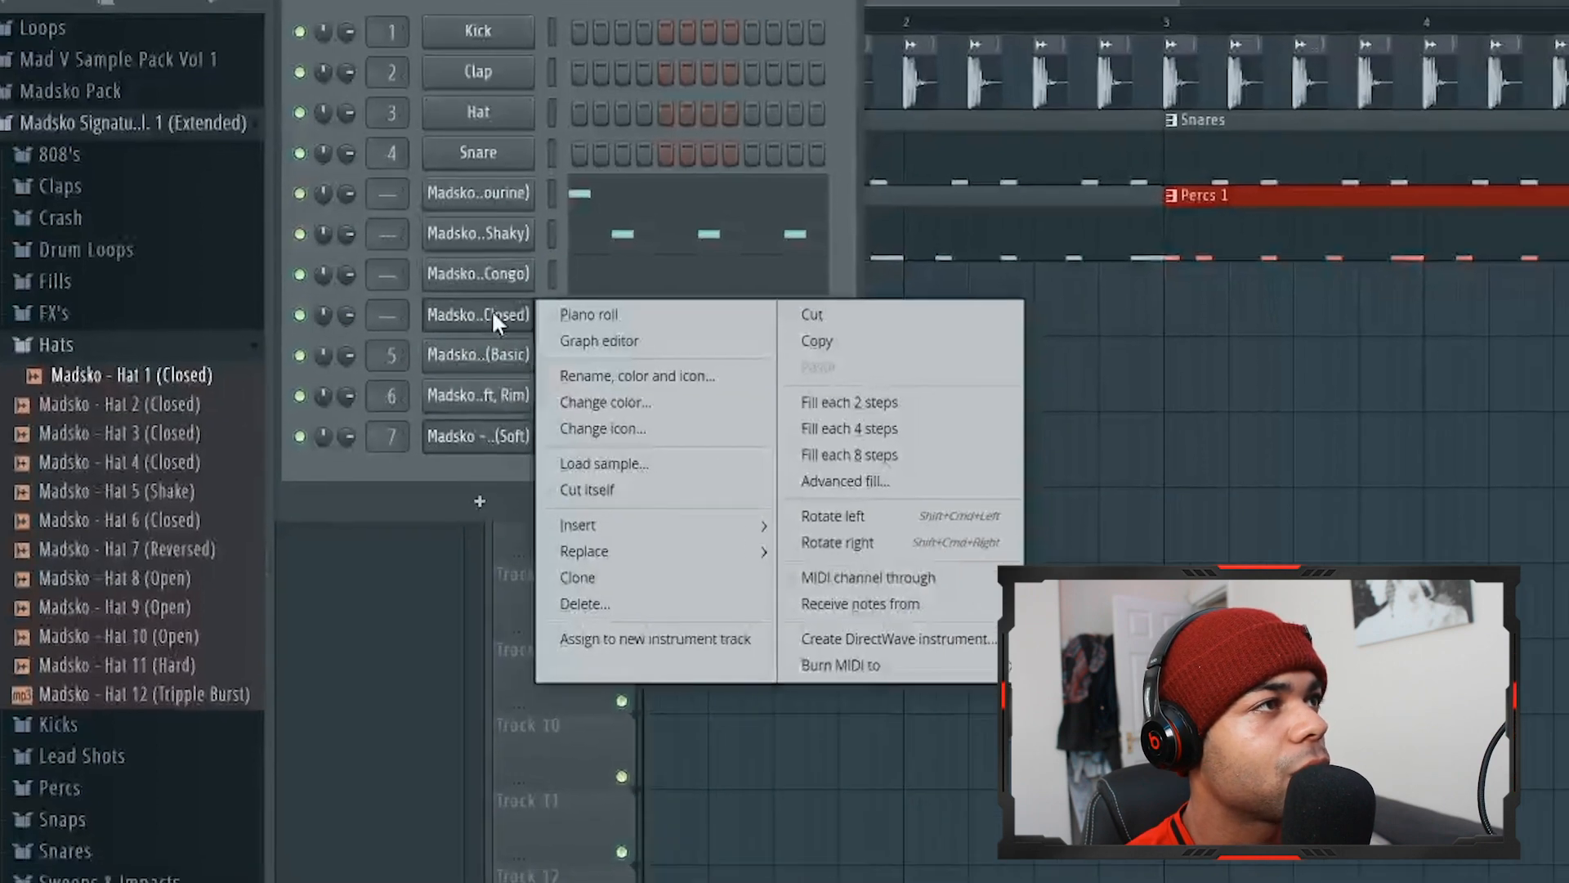
left_click(564, 317)
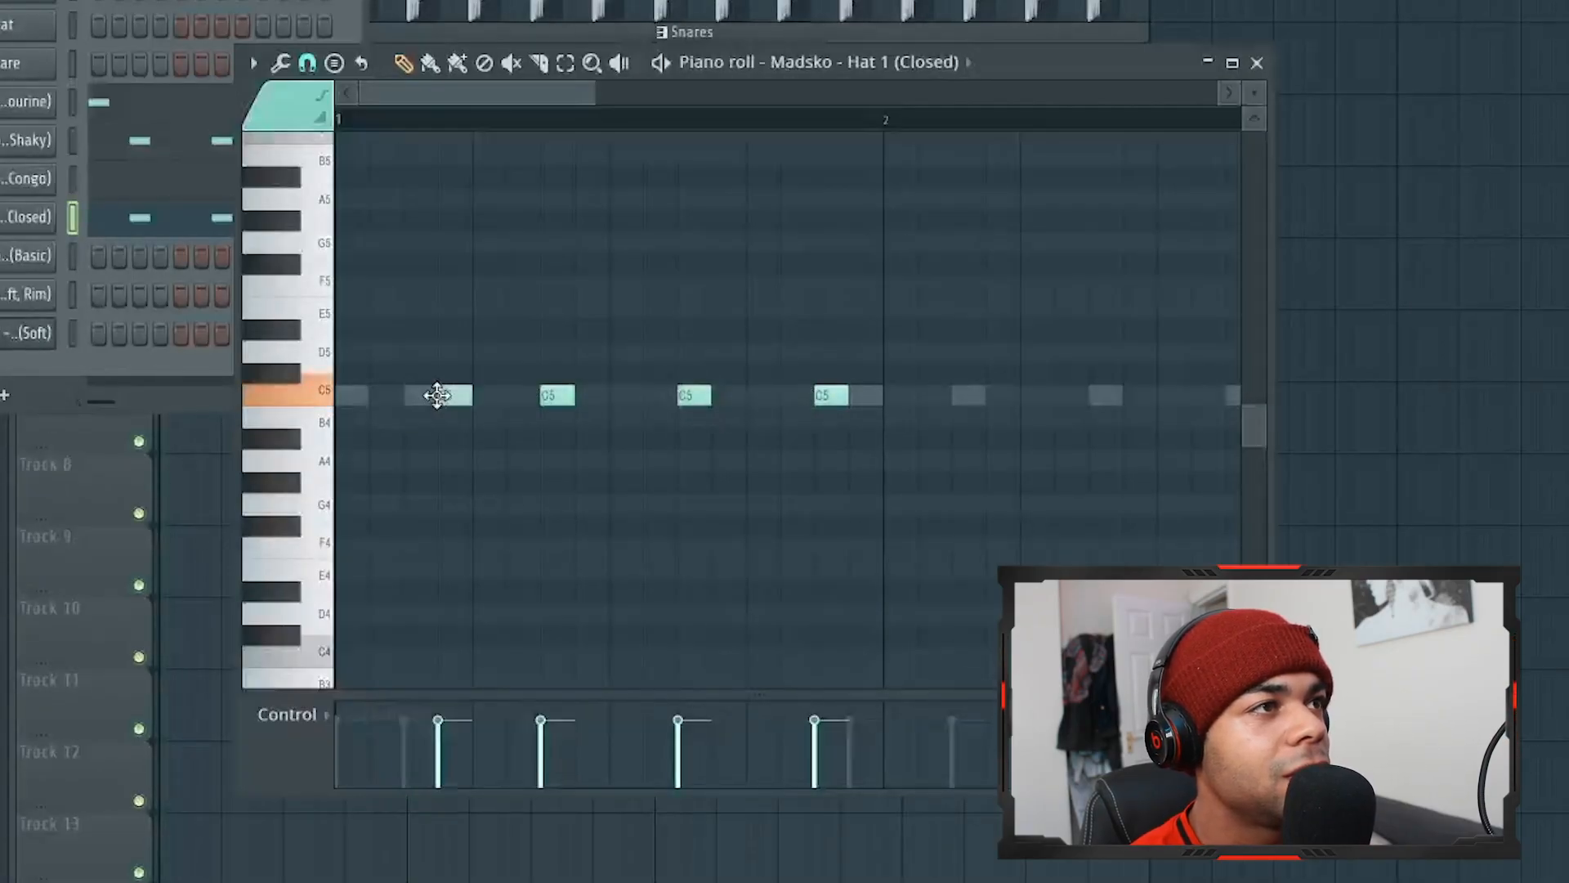
Step: Build a syncopated two-bar closed-hat pattern of C5 notes, duplicating bar 1 into bar 2 and spacing the hits in a 3-3-2 step rhythm
key("space")
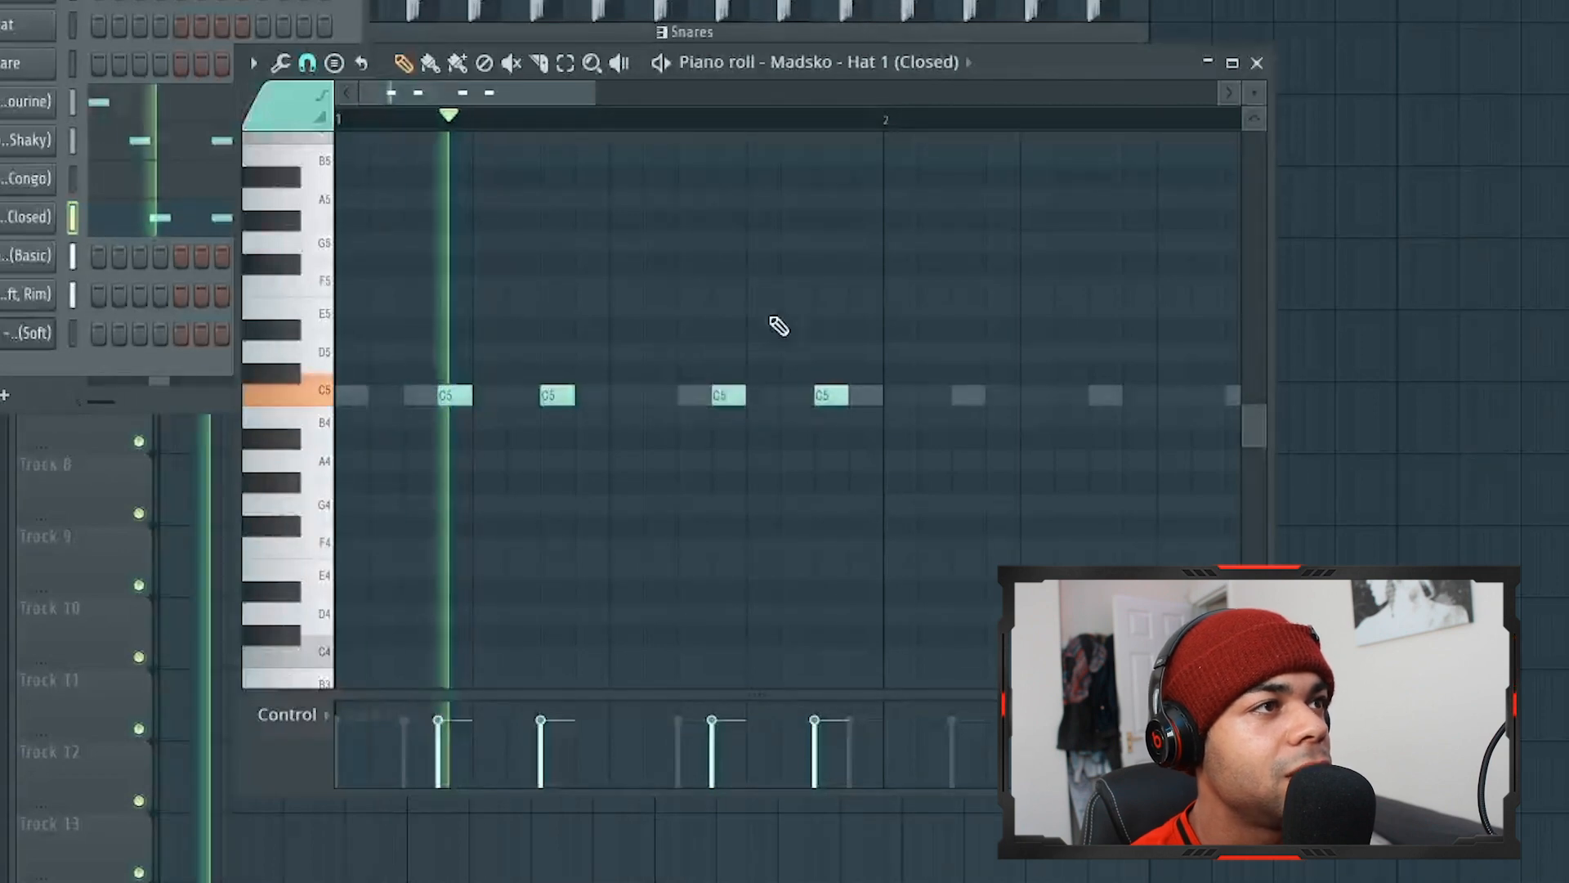
key("ctrl+a")
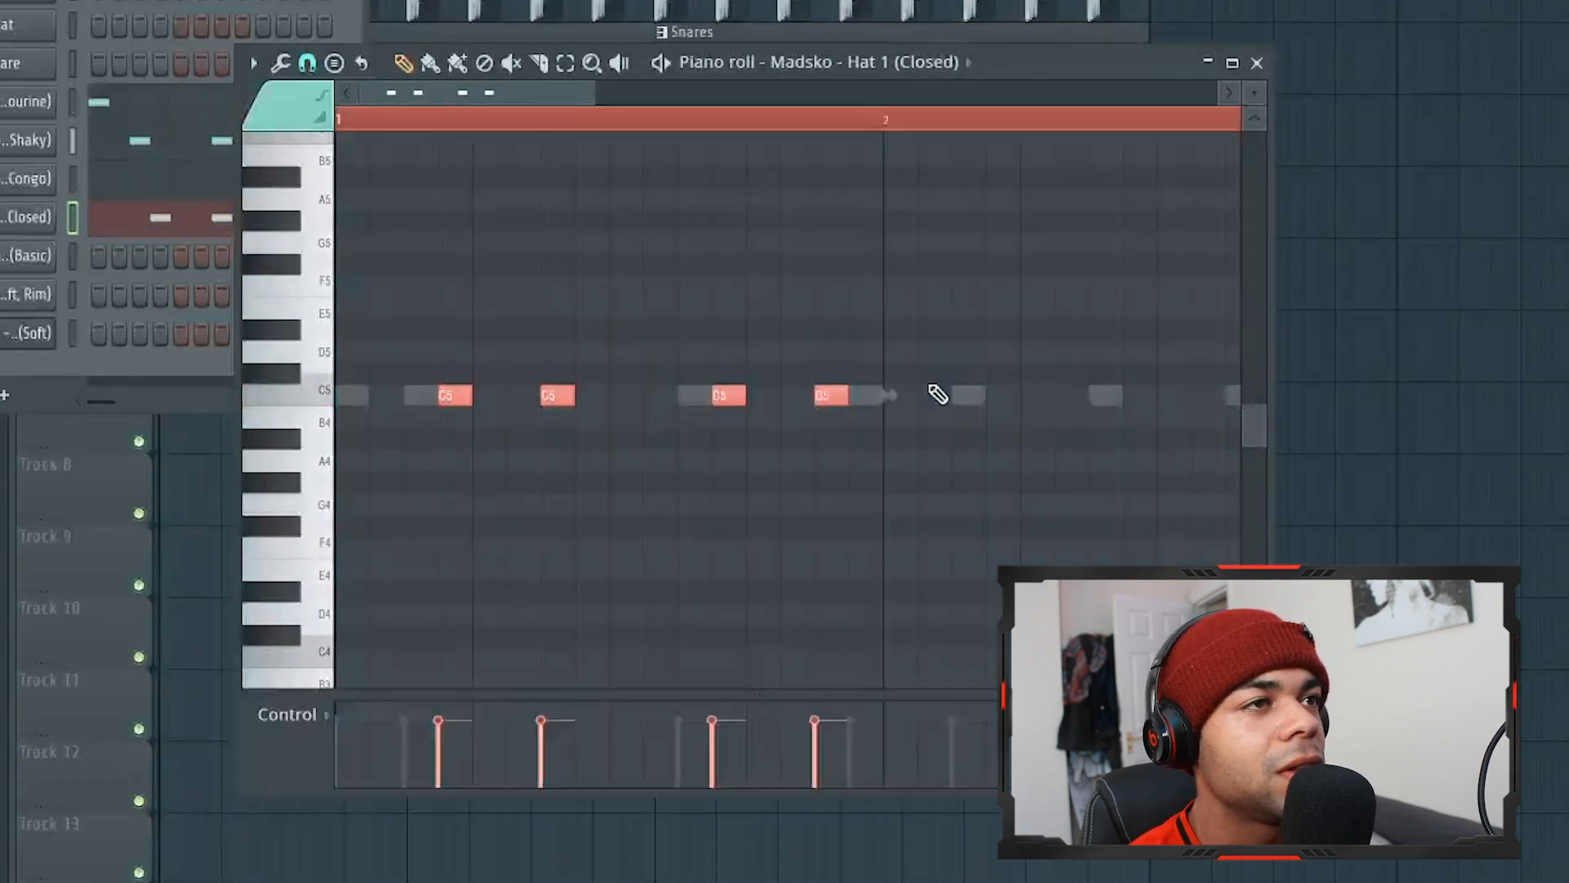
key("ctrl+b")
scroll(938, 395, "down", 2)
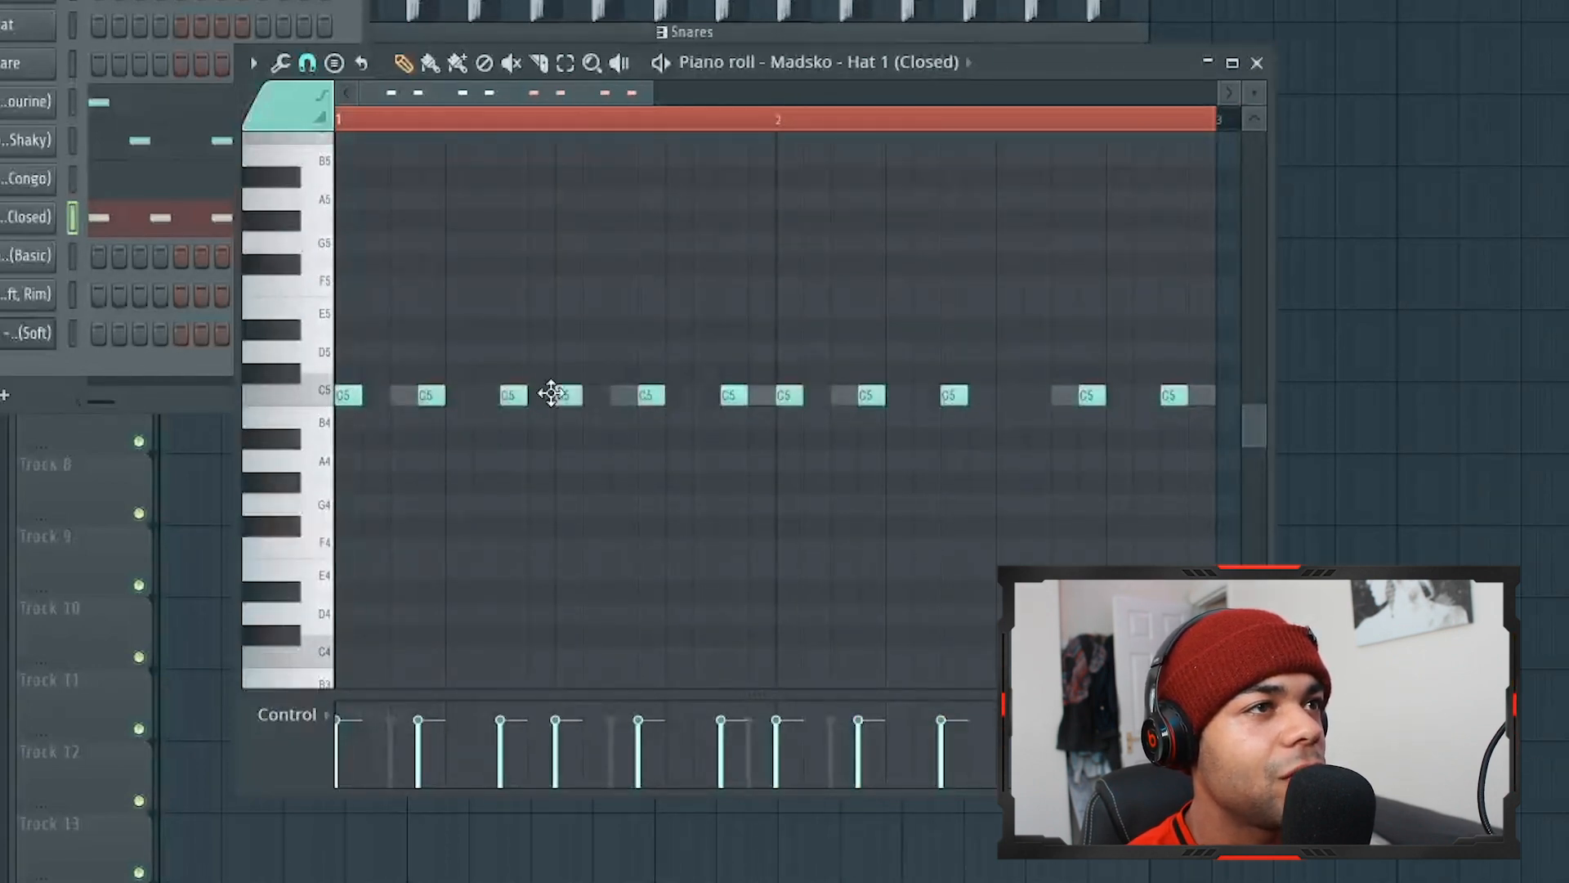
key("space")
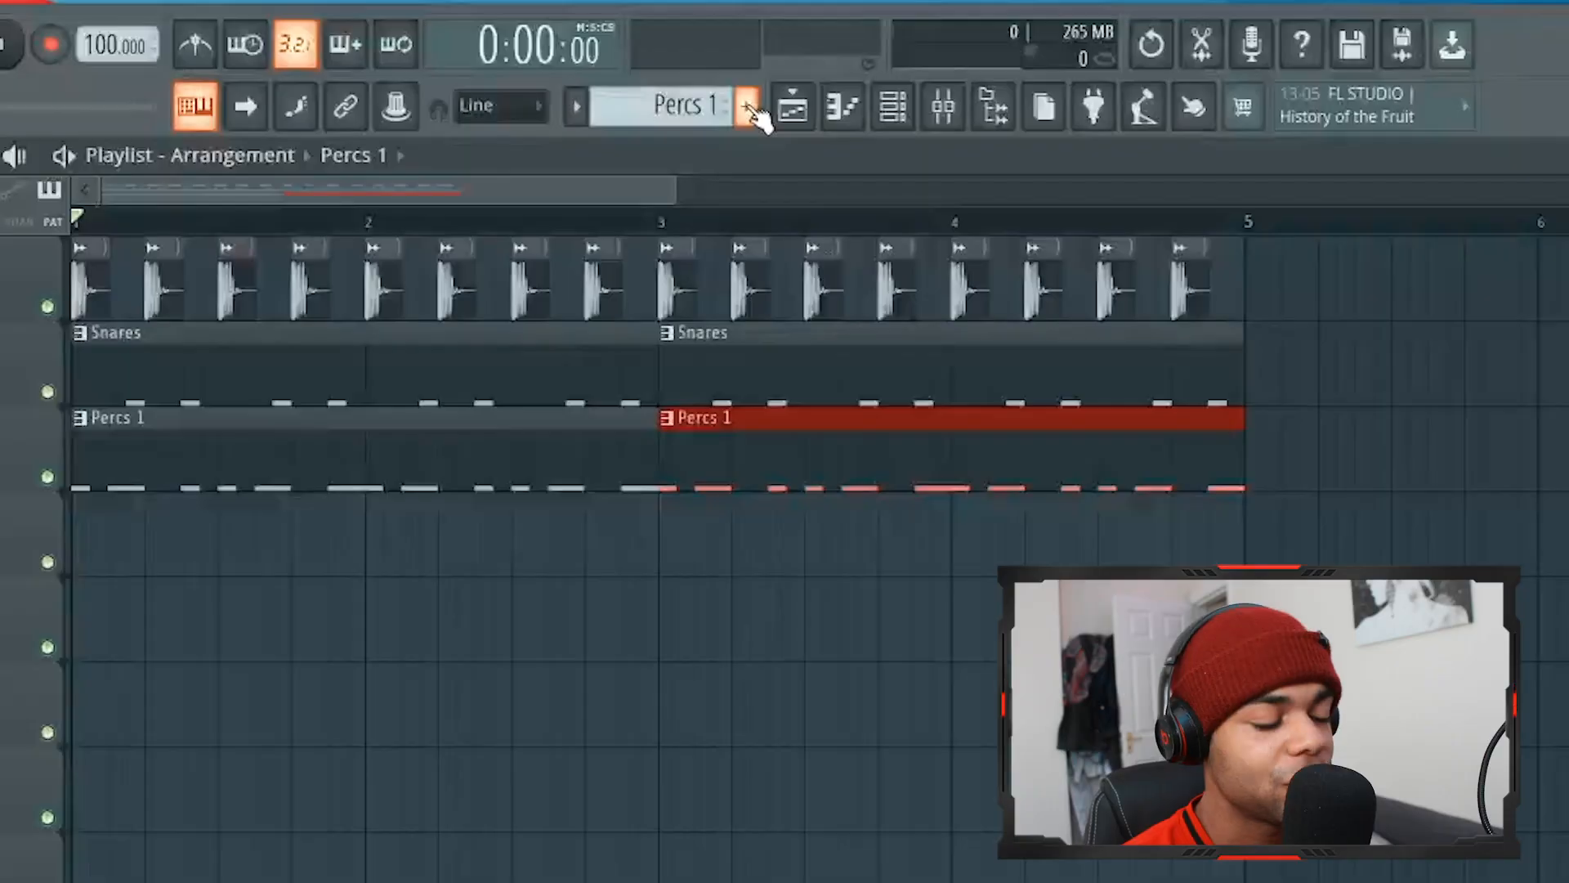
Step: Create a new pattern named Percs 2 and show the channel rack
left_click(749, 108)
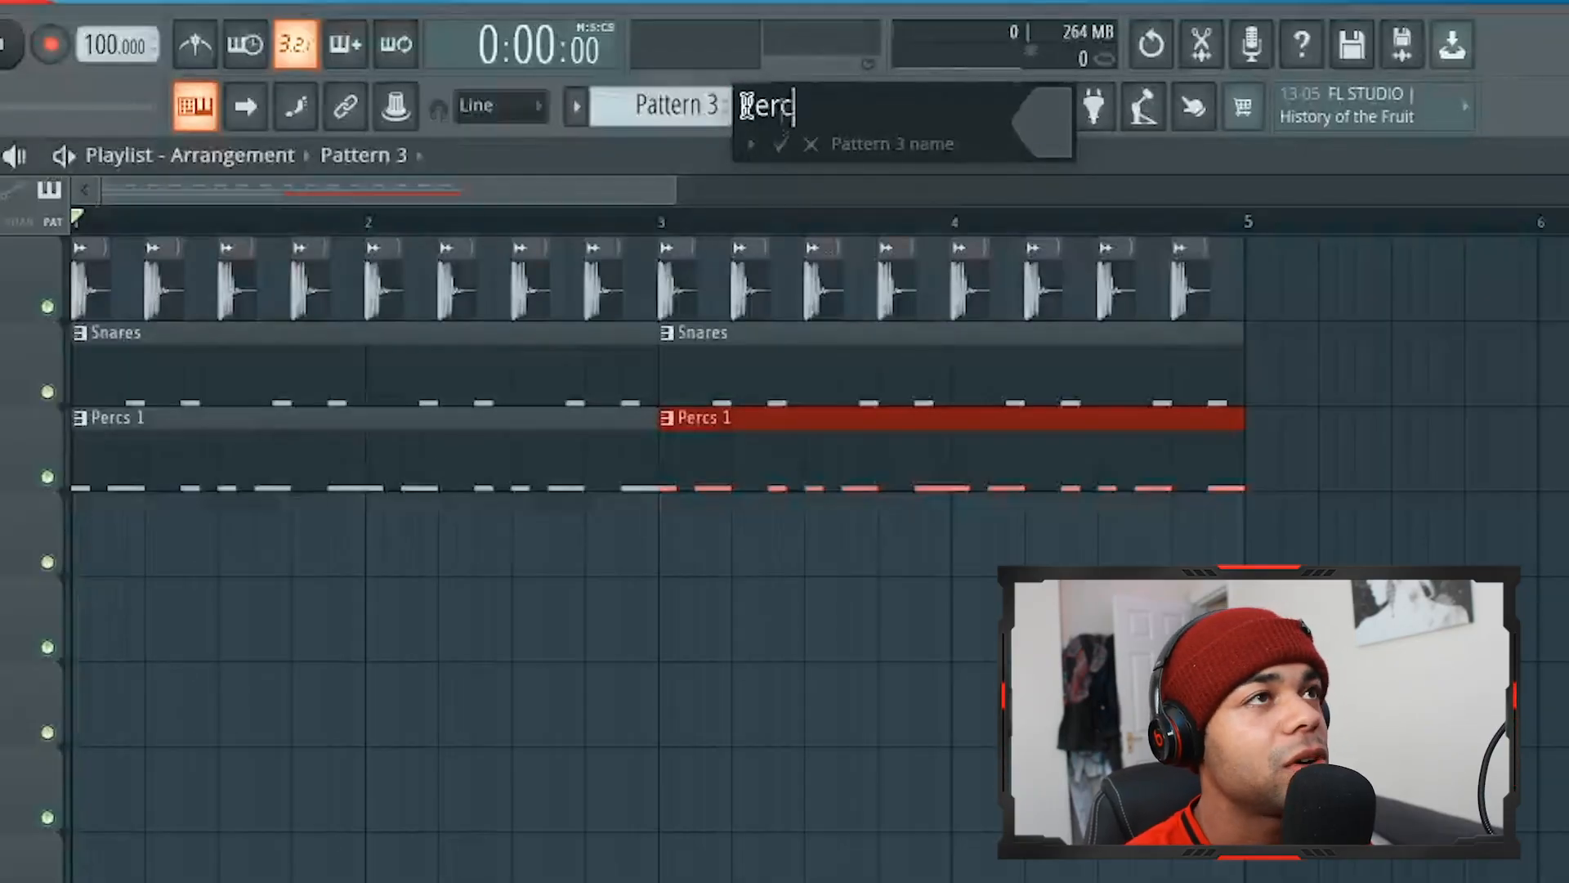
key("Return")
left_click(894, 106)
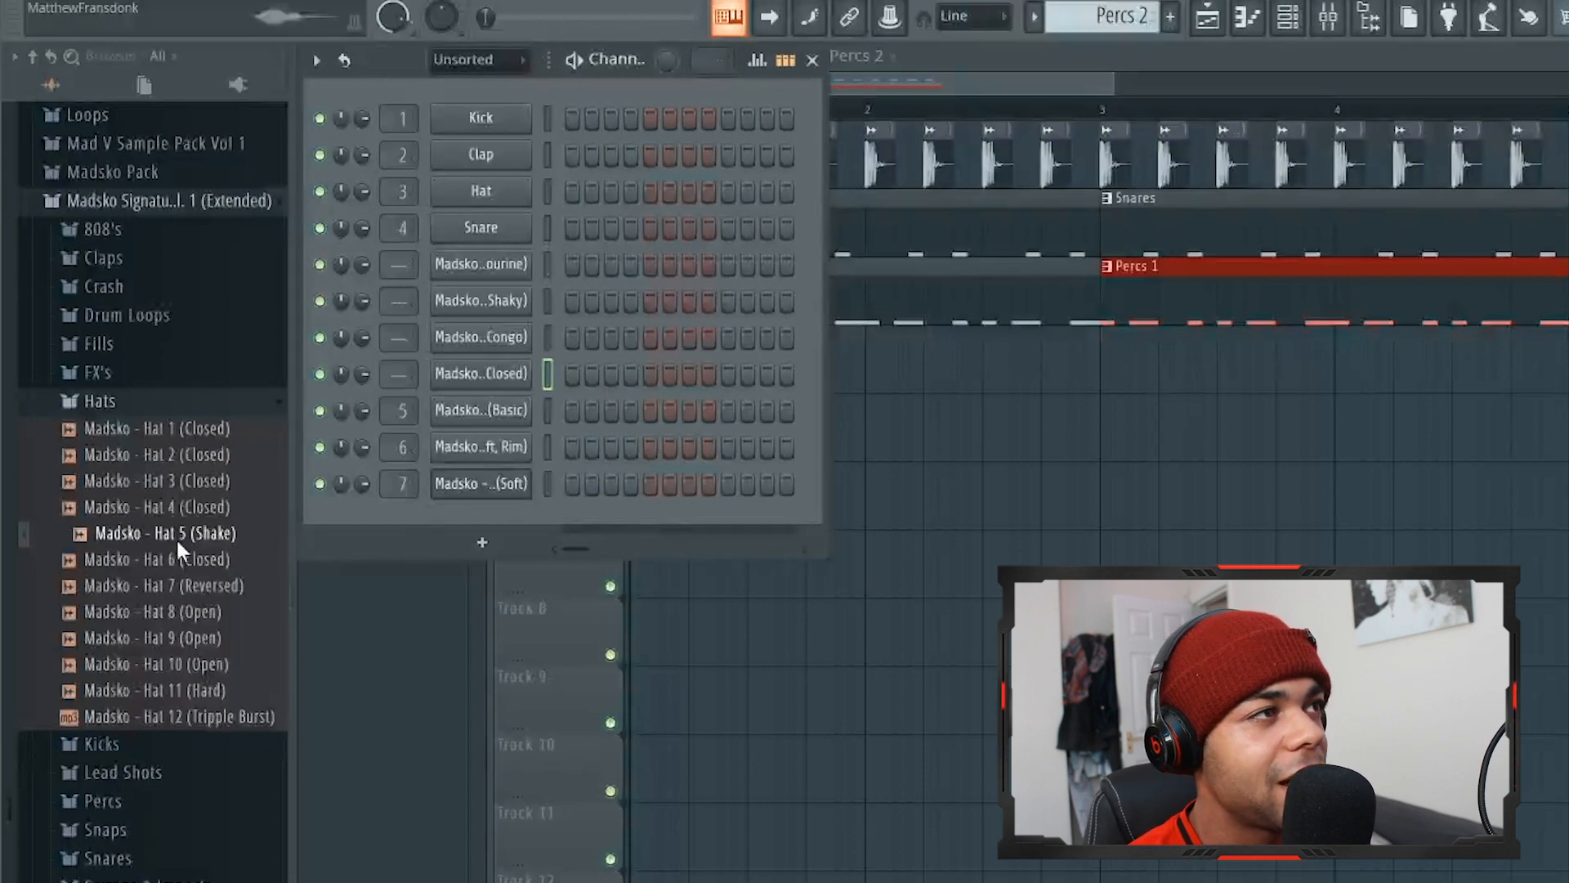
Step: Add Madsko - Hat 5 (Shake) as a new channel at the end of the channel list and open its piano roll
left_click_drag(175, 537, 477, 523)
right_click(477, 523)
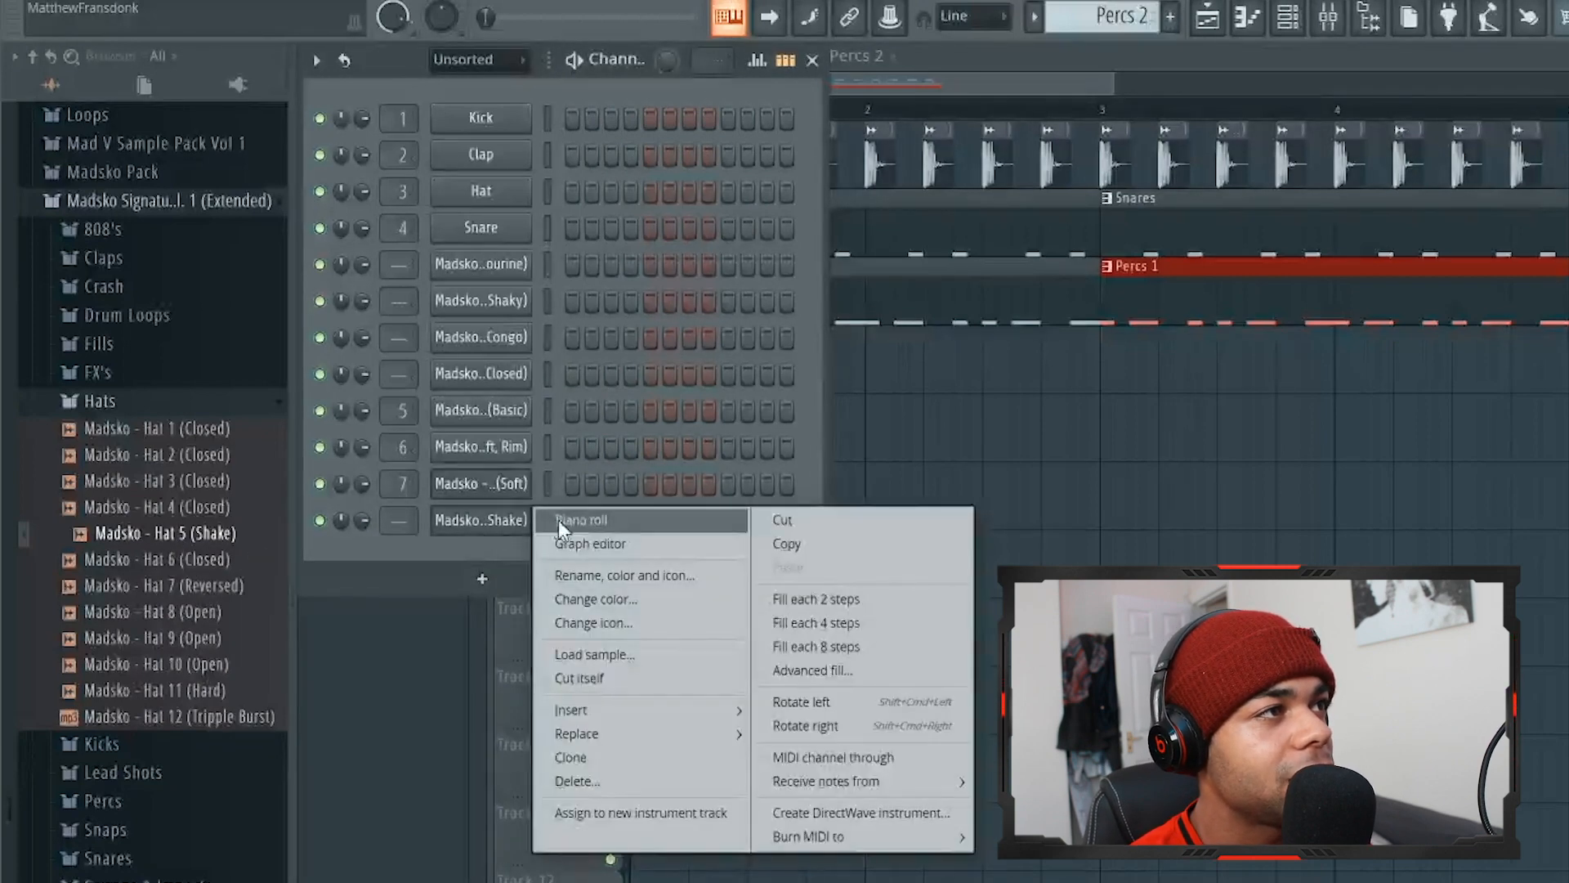
left_click(557, 518)
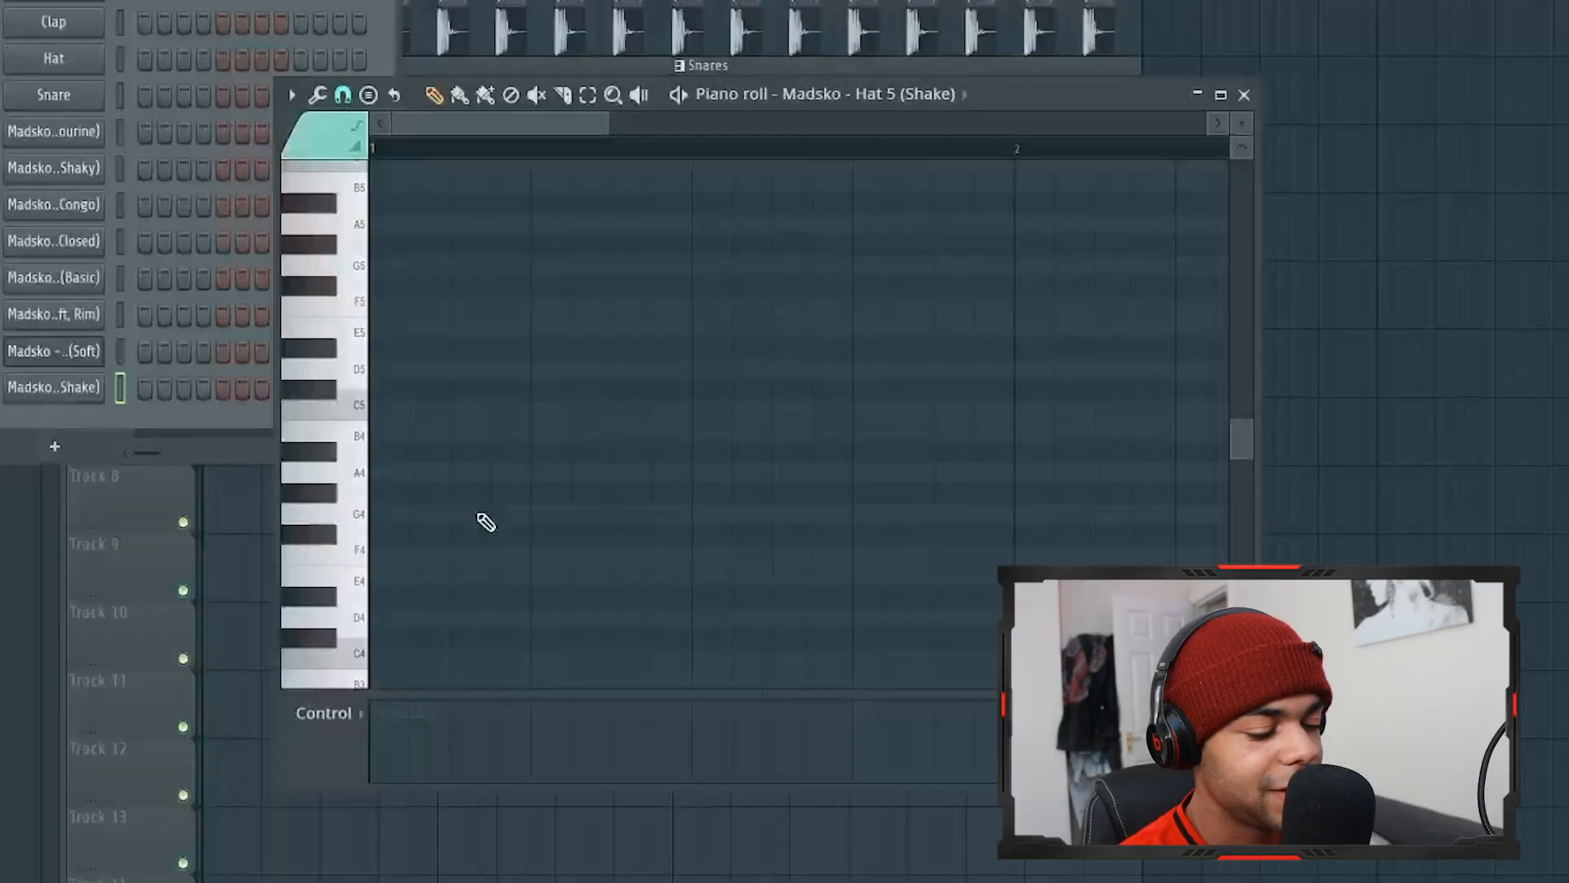
Step: Draw C5 shake-hat notes on steps 1–3, 5–6, 9–11 and 13–14 of bar 1, and place Percs 2 at bar 1 of Track 4
left_click(389, 410)
left_click(429, 410)
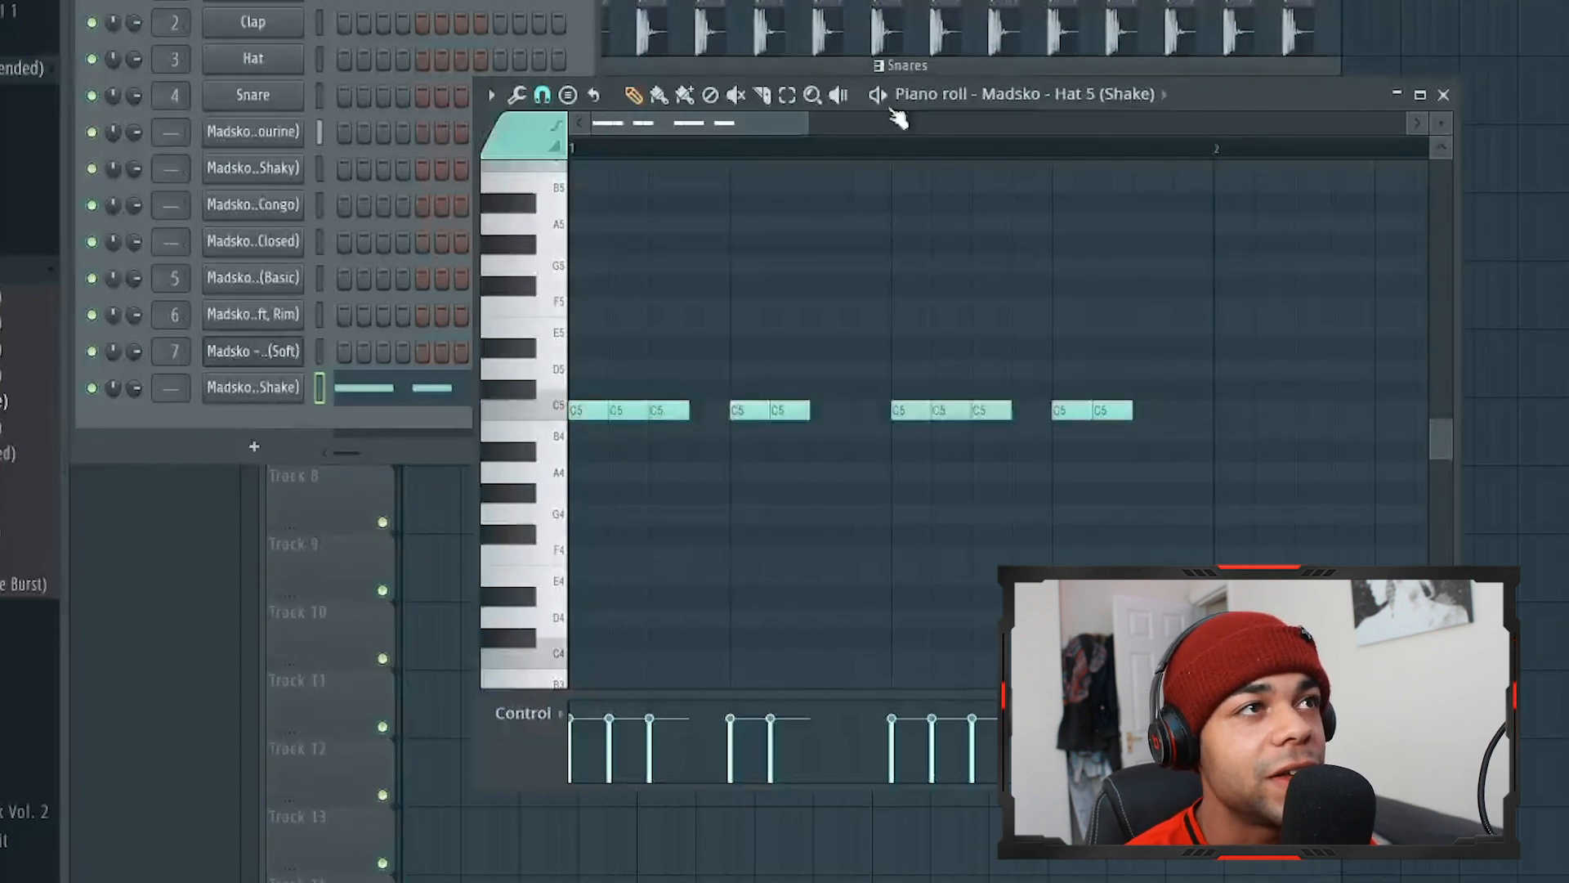
left_click(888, 103)
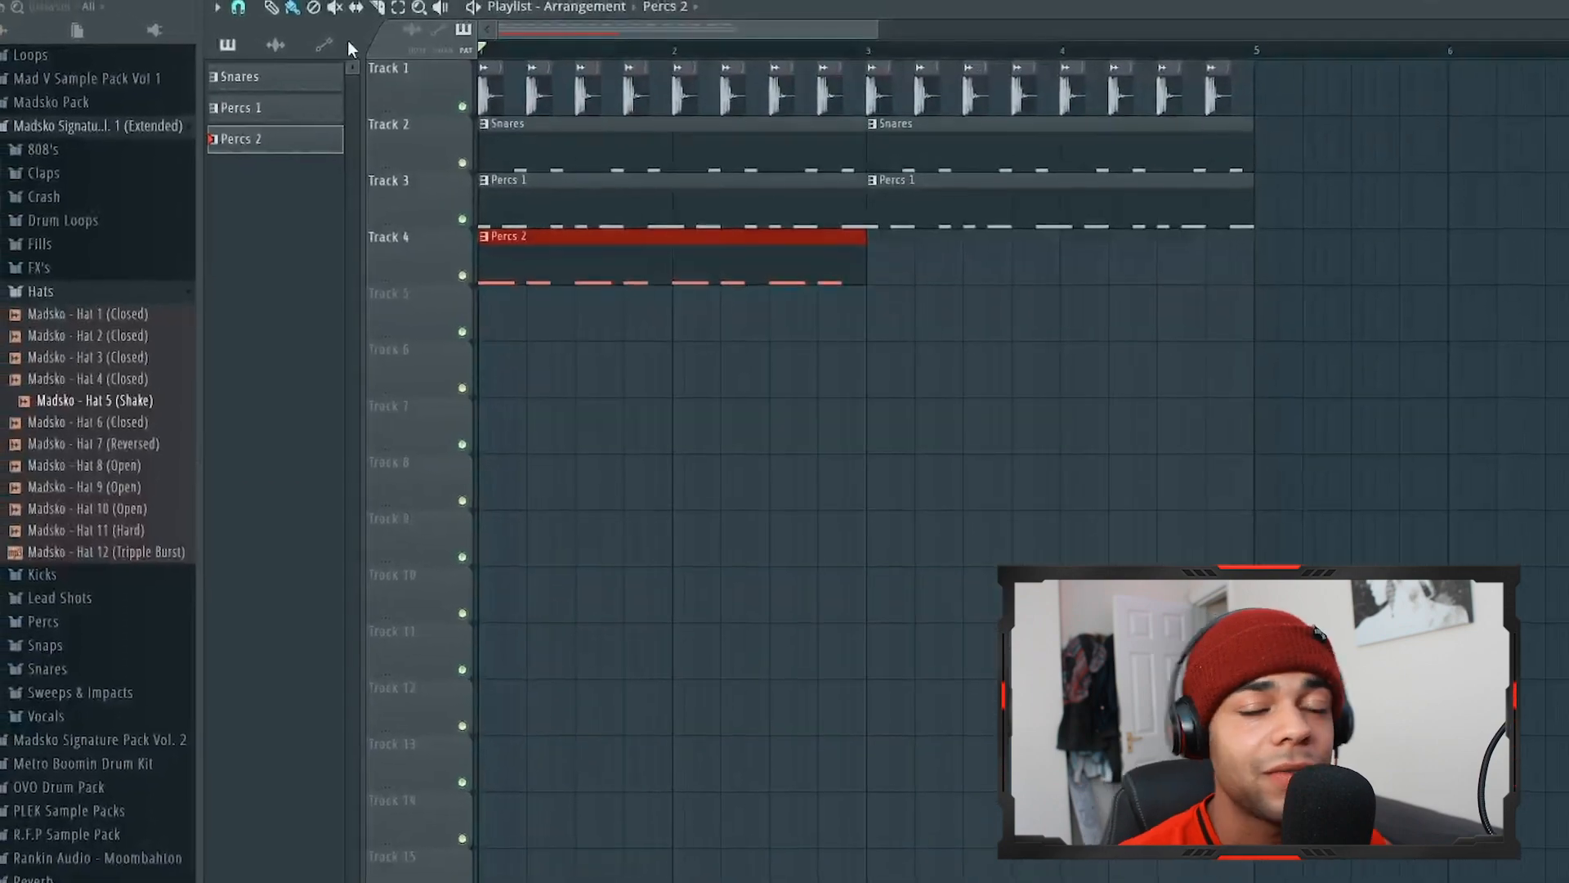
key("space")
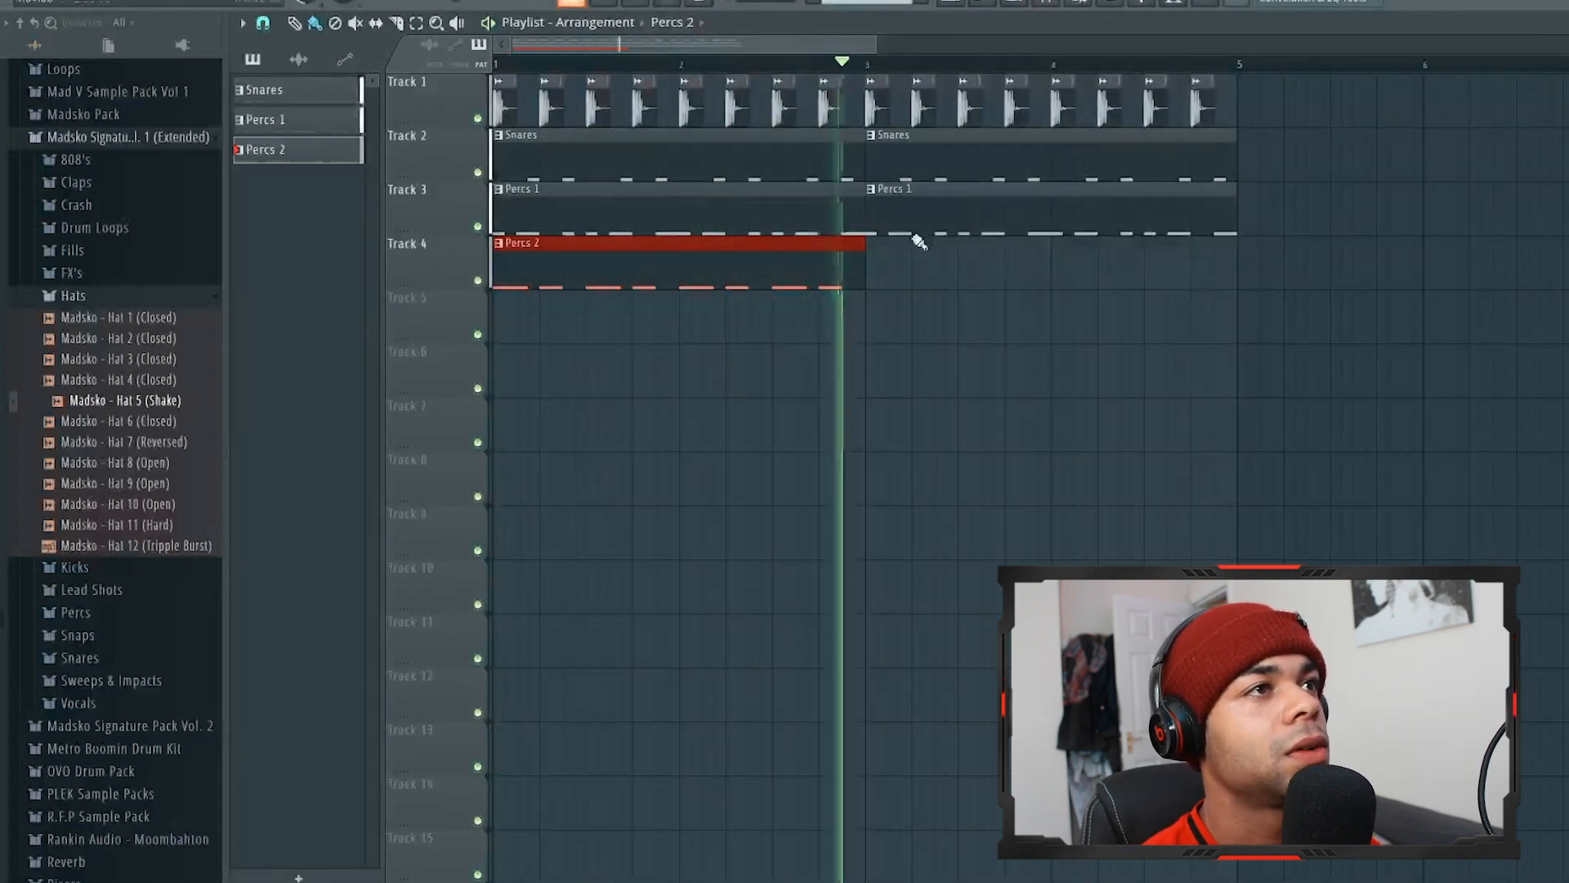
Step: Route the Tambourine, Shaky Shaky and Congo percussion channels to mixer tracks 8, 9 and 10
key("space")
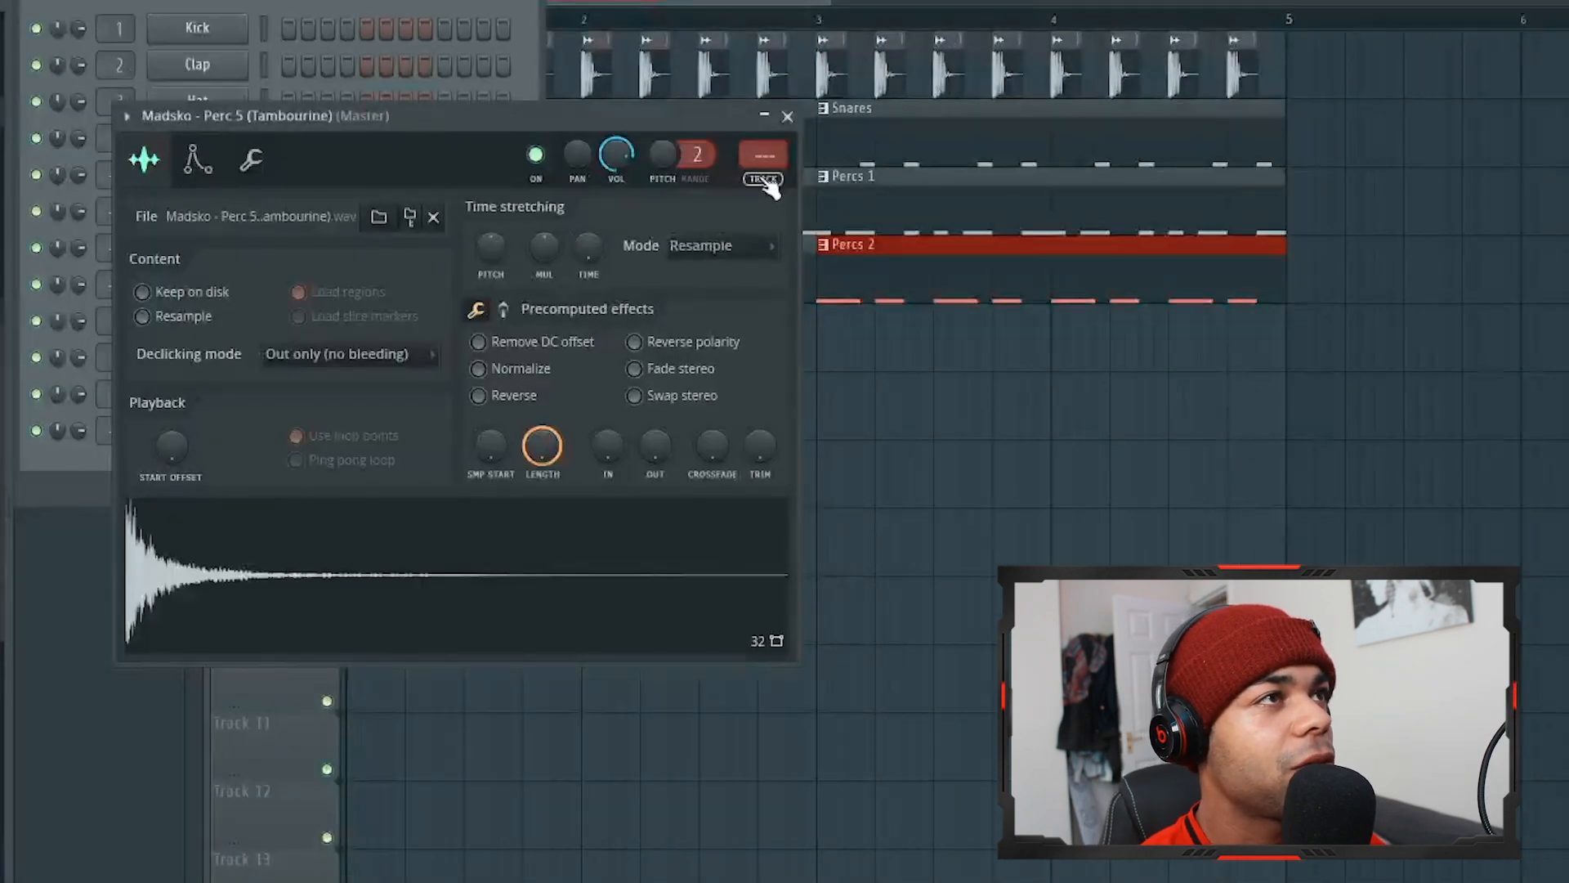
left_click(764, 179)
left_click(332, 5)
left_click(186, 210)
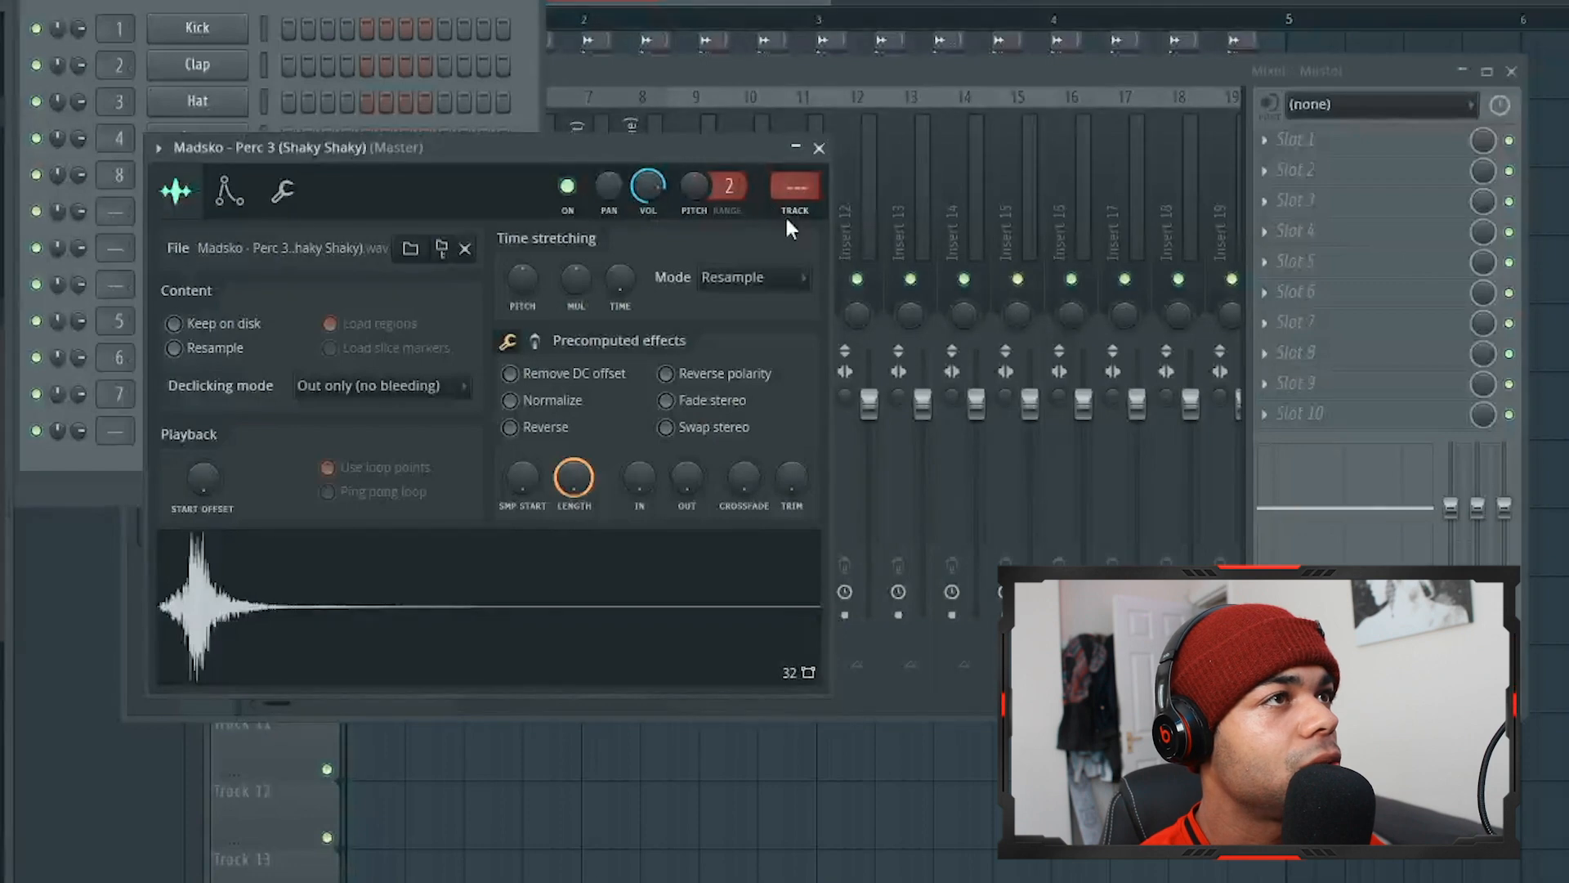
key("ctrl+l")
left_click(334, 5)
left_click(184, 241)
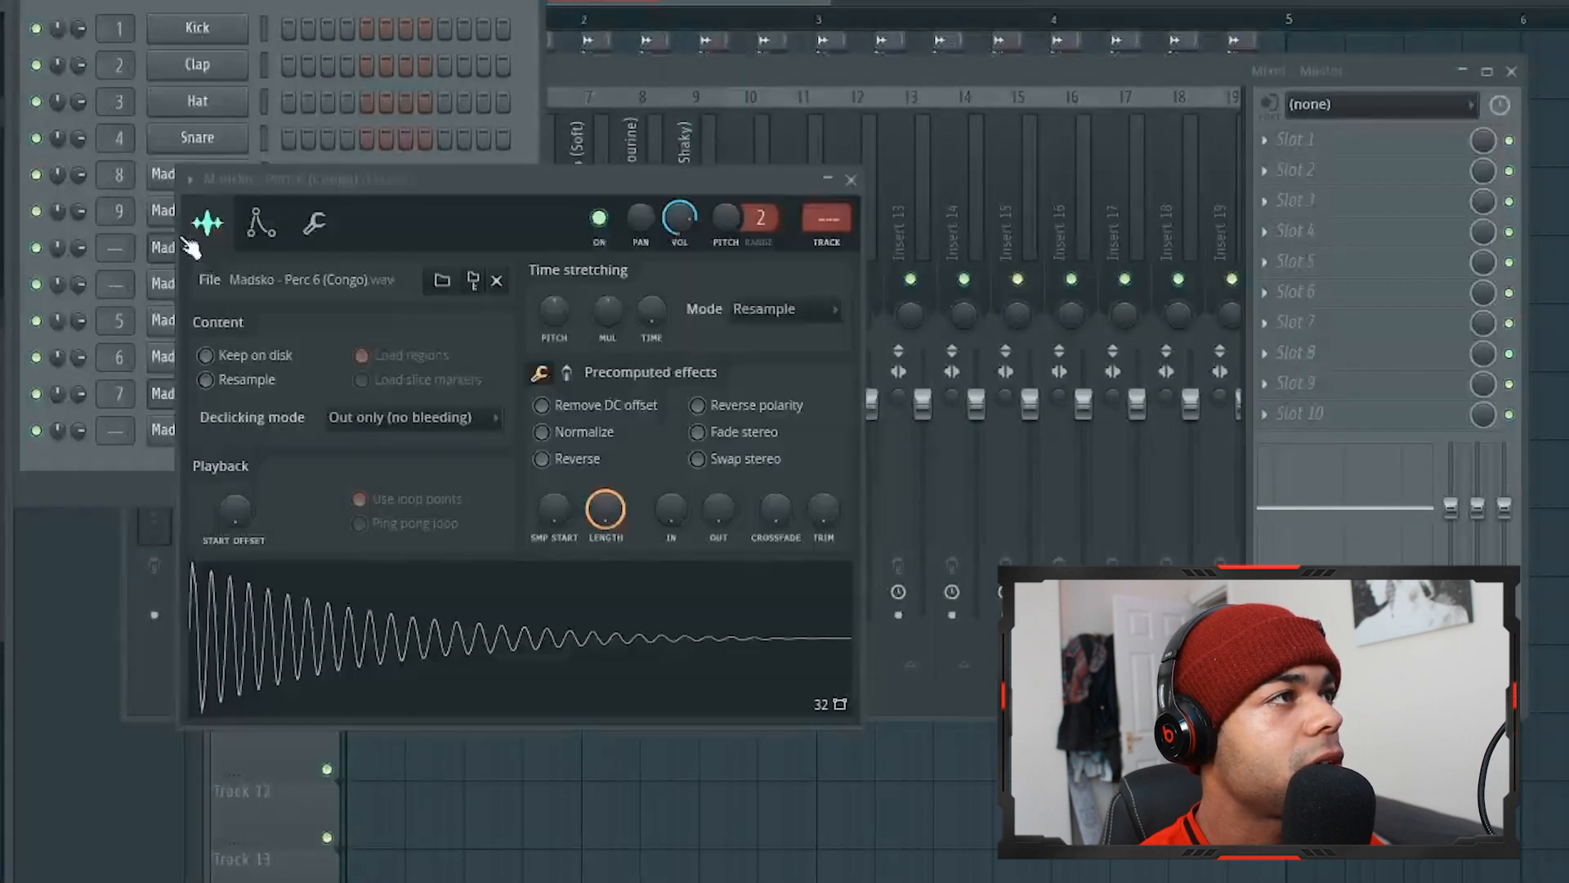
key("ctrl+l")
left_click(254, 17)
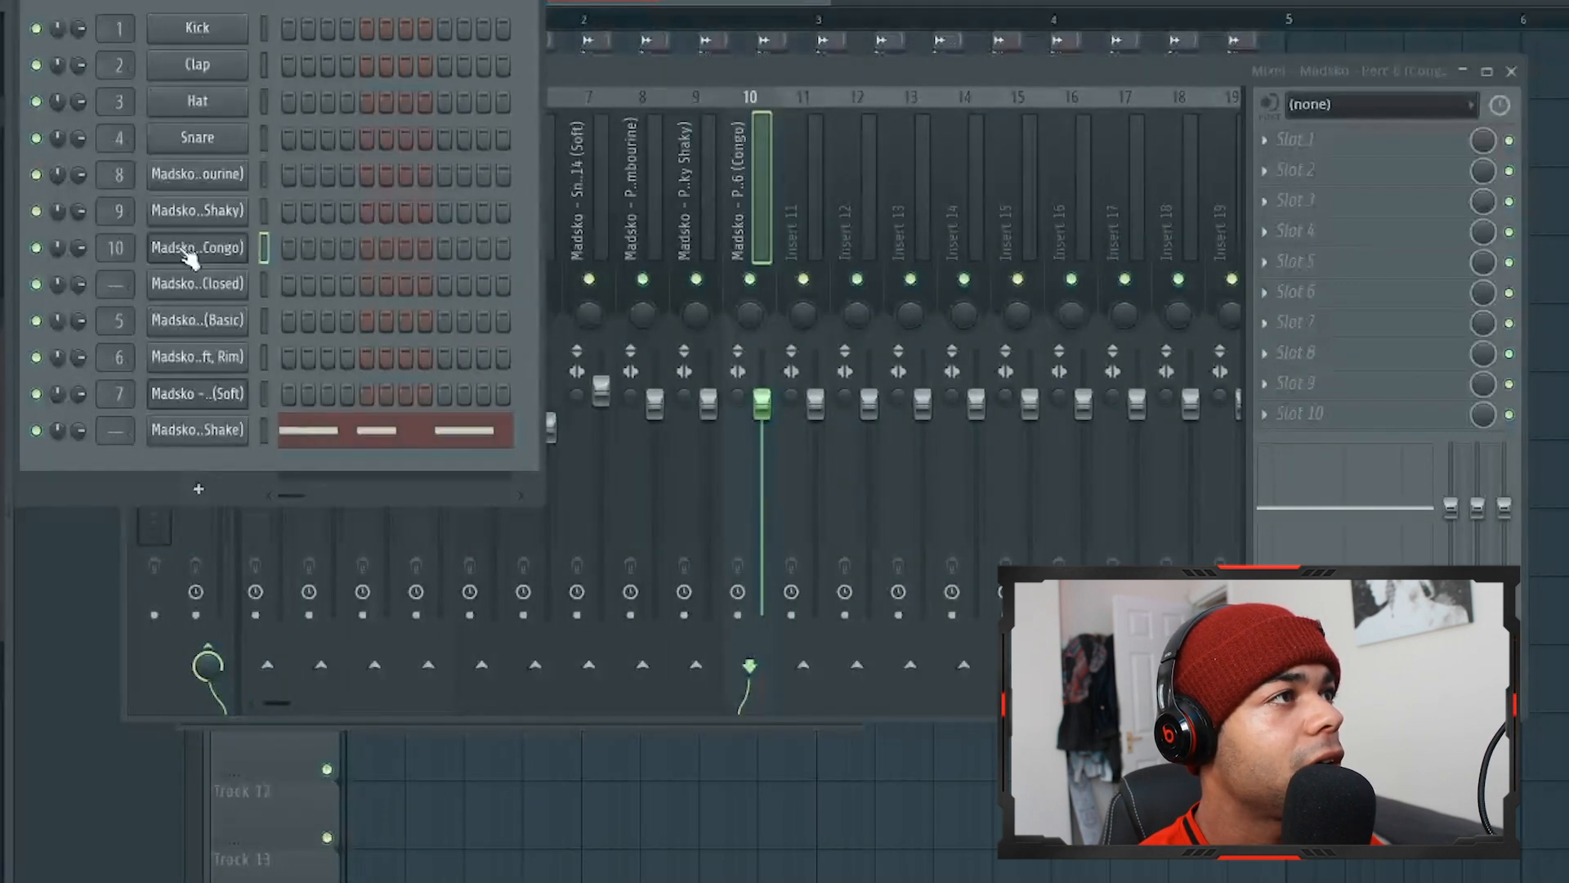
Step: Route the Hat 1 (Closed) and Hat 5 (Shake) channels to mixer tracks 11 and 12
left_click(231, 285)
key("ctrl+l")
left_click(266, 12)
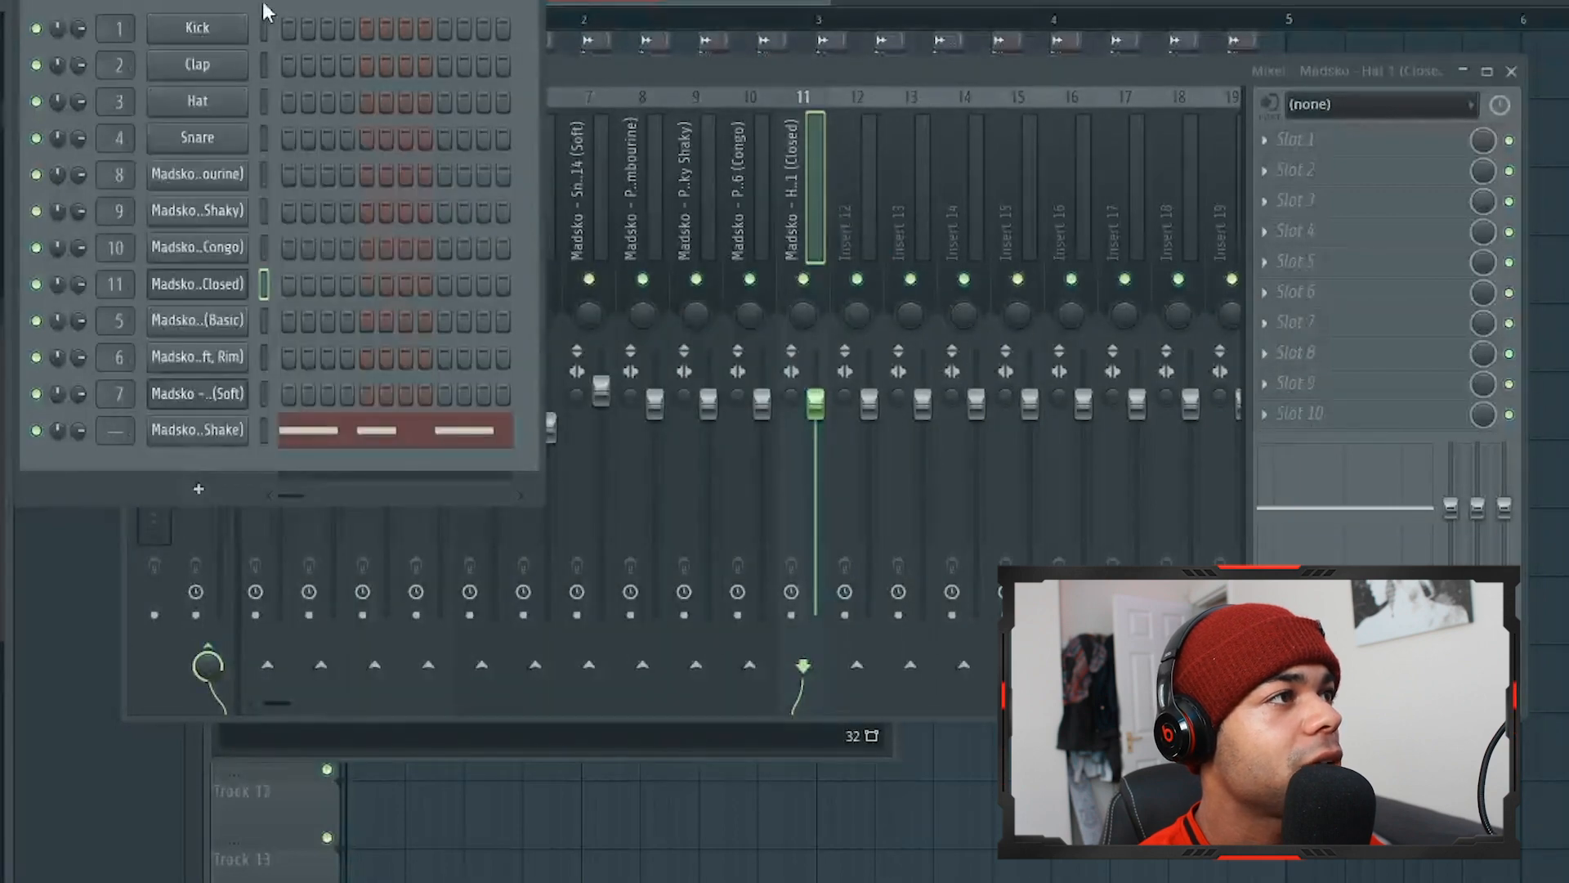
left_click(206, 430)
key("ctrl+l")
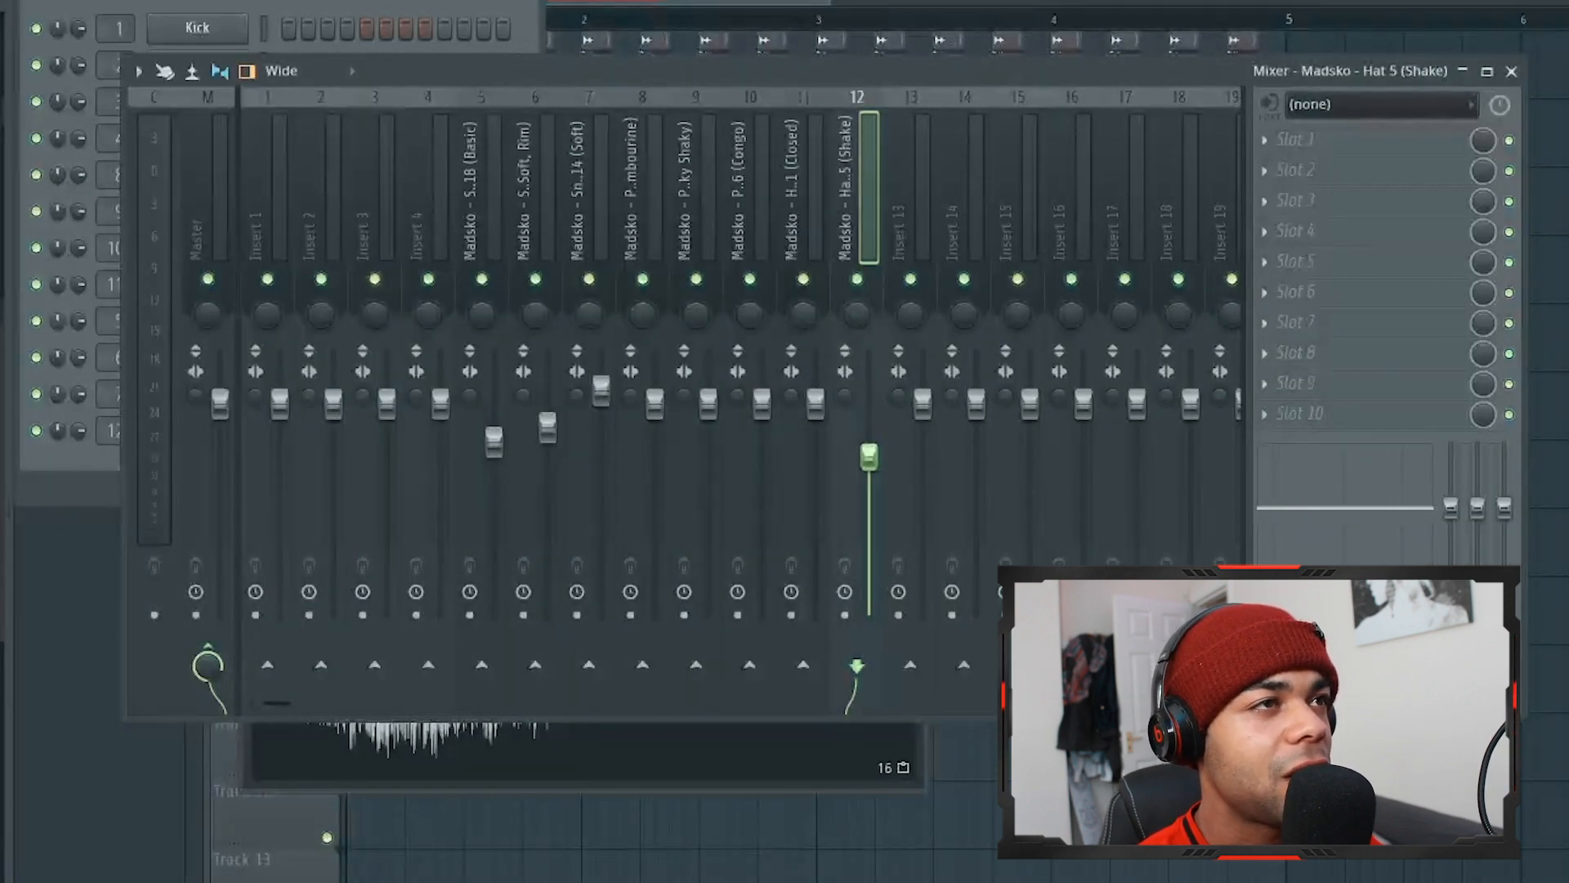
Step: Balance the percussion levels during playback, lowering the shake hat, shaker and tambourine mixer tracks and slightly raising the closed hat
key("space")
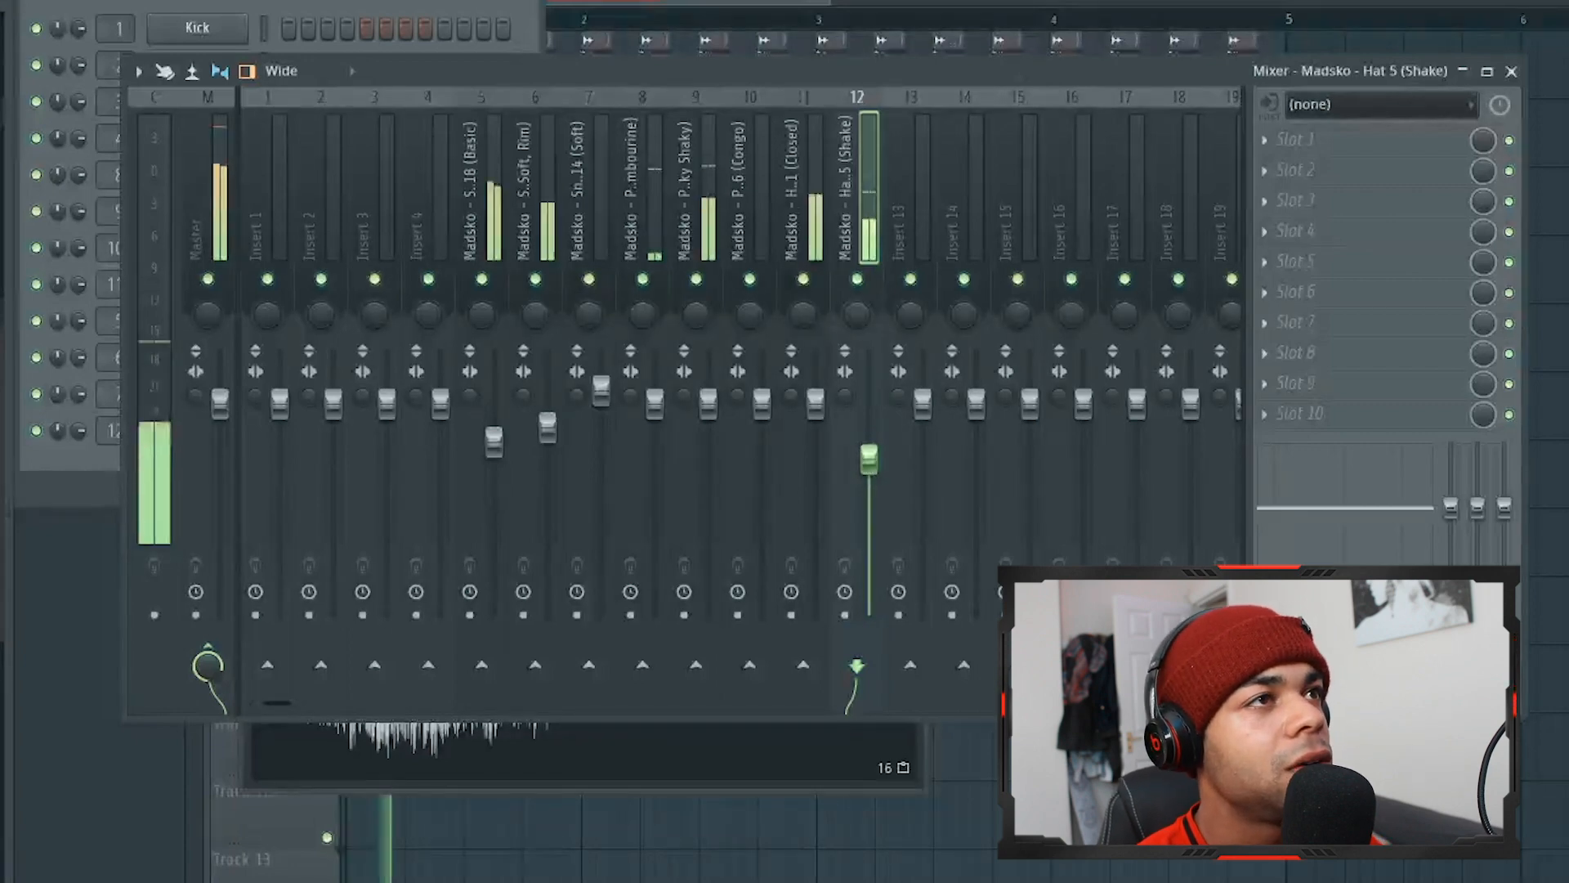
left_click_drag(872, 460, 872, 475)
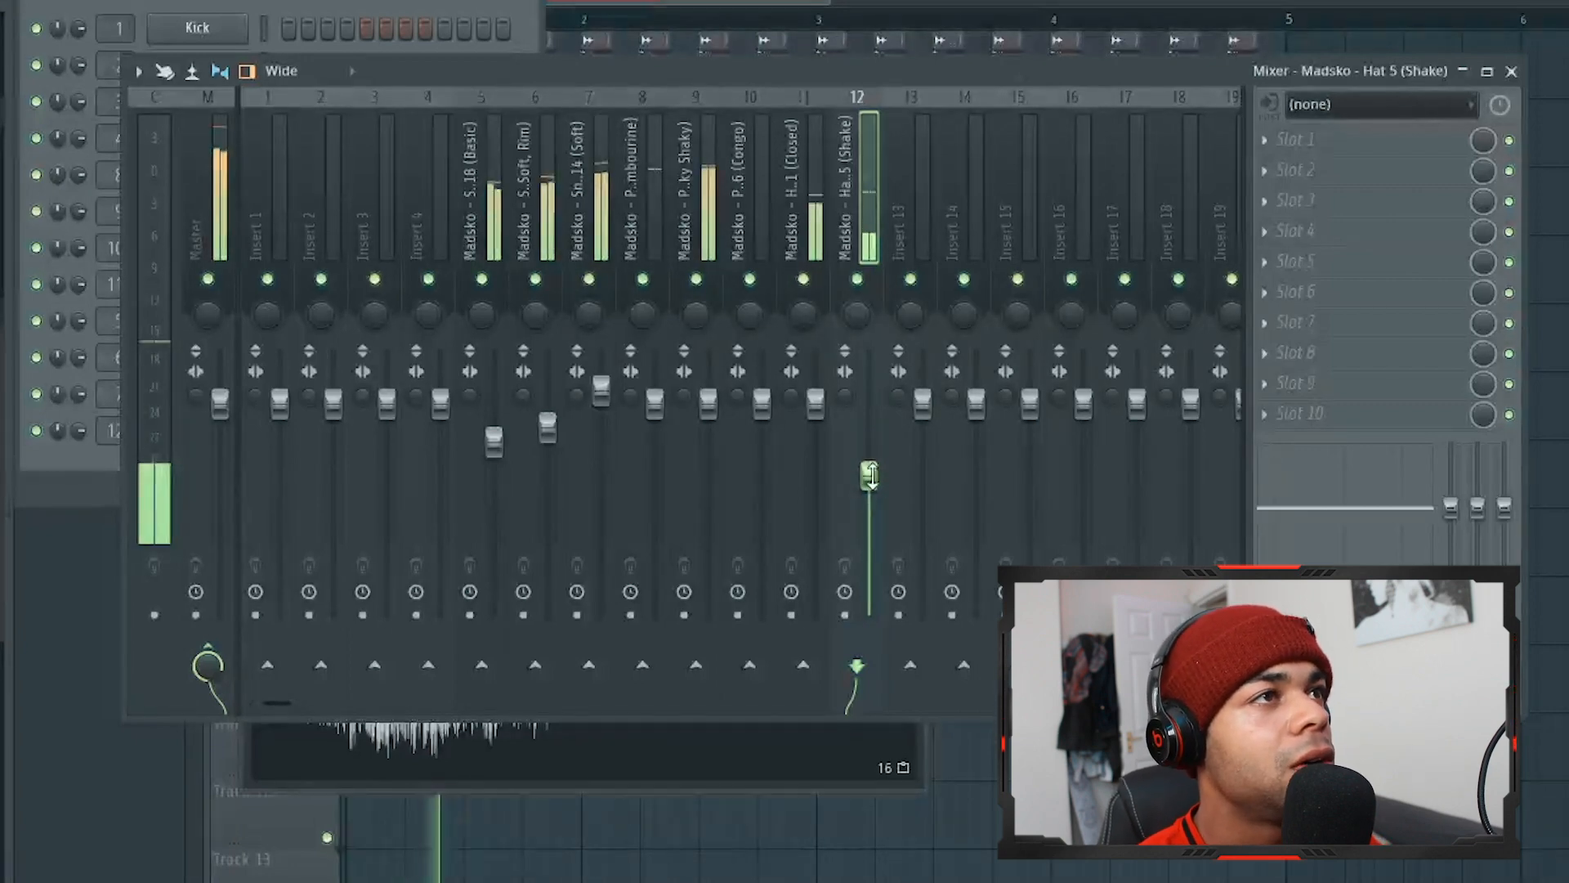
left_click(709, 403)
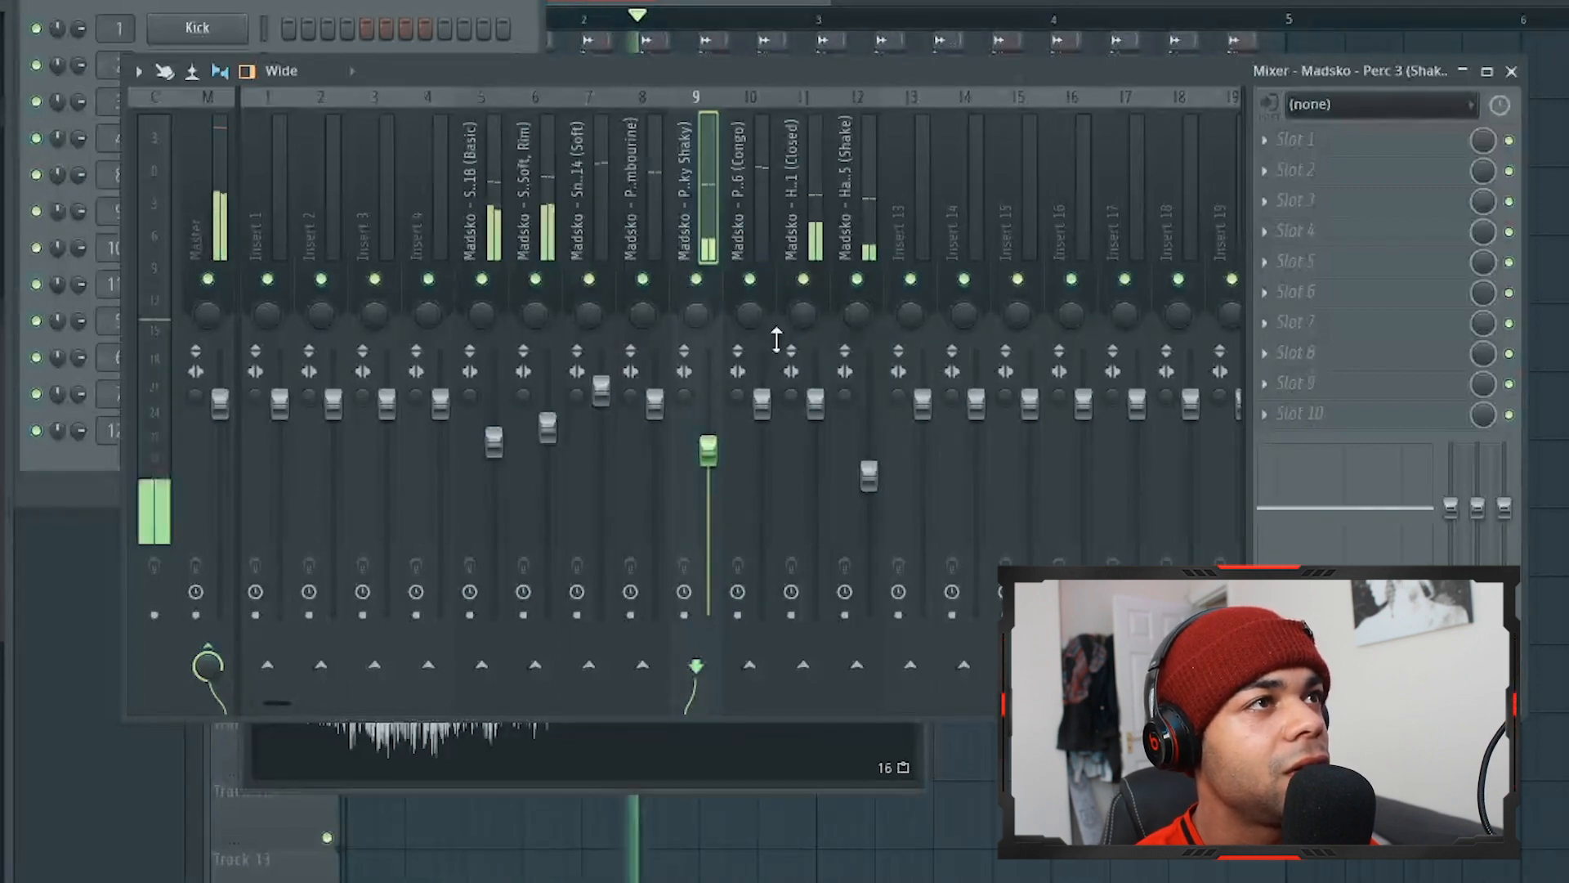
left_click_drag(815, 400, 815, 378)
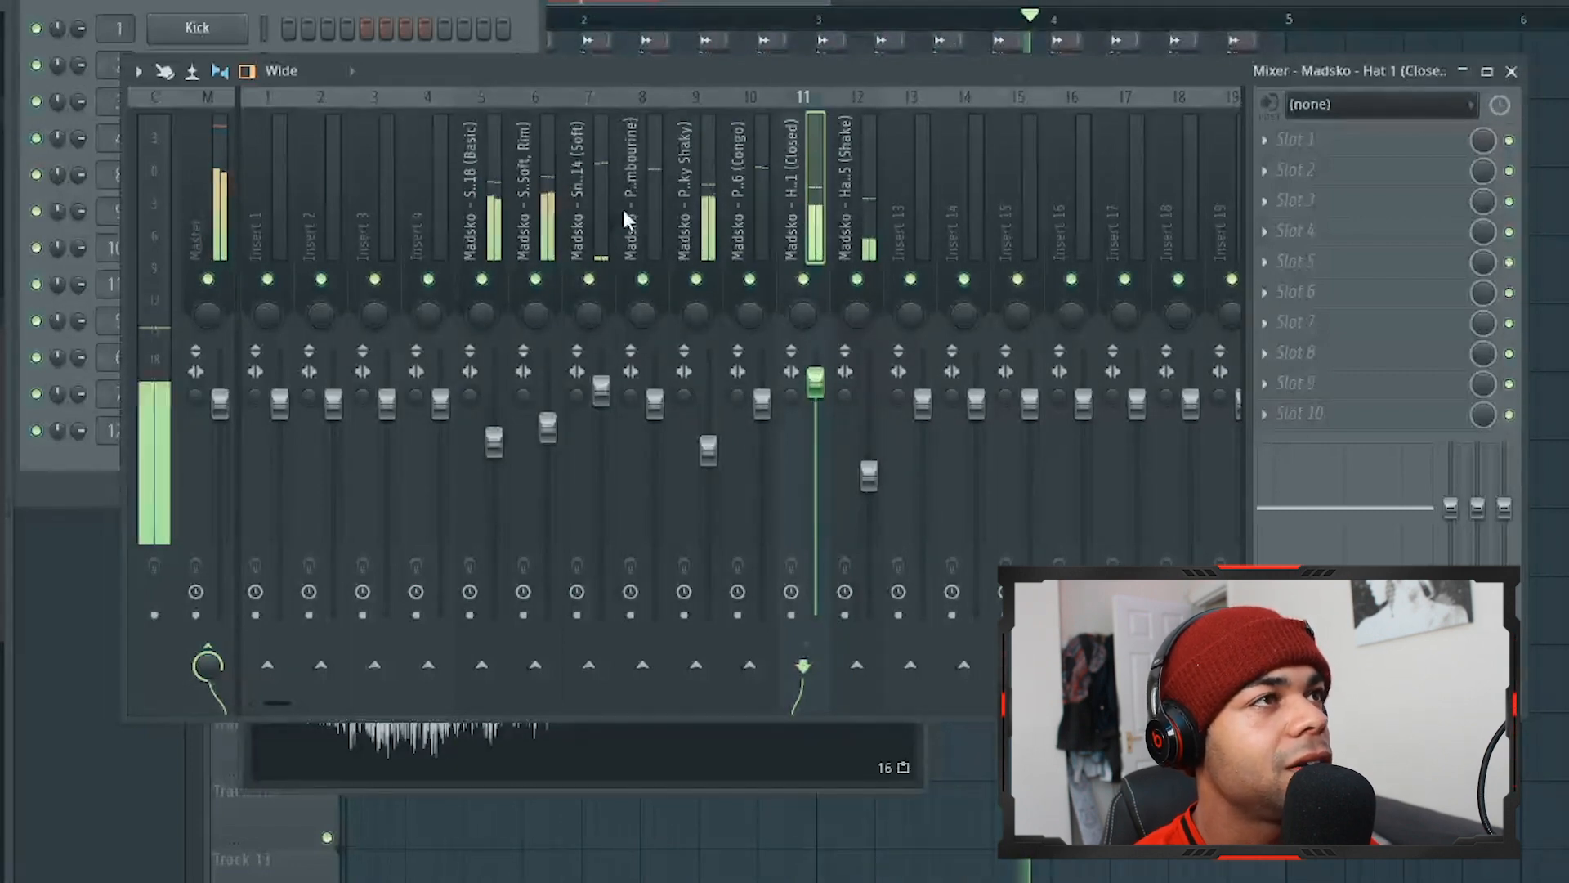
left_click_drag(656, 405, 664, 427)
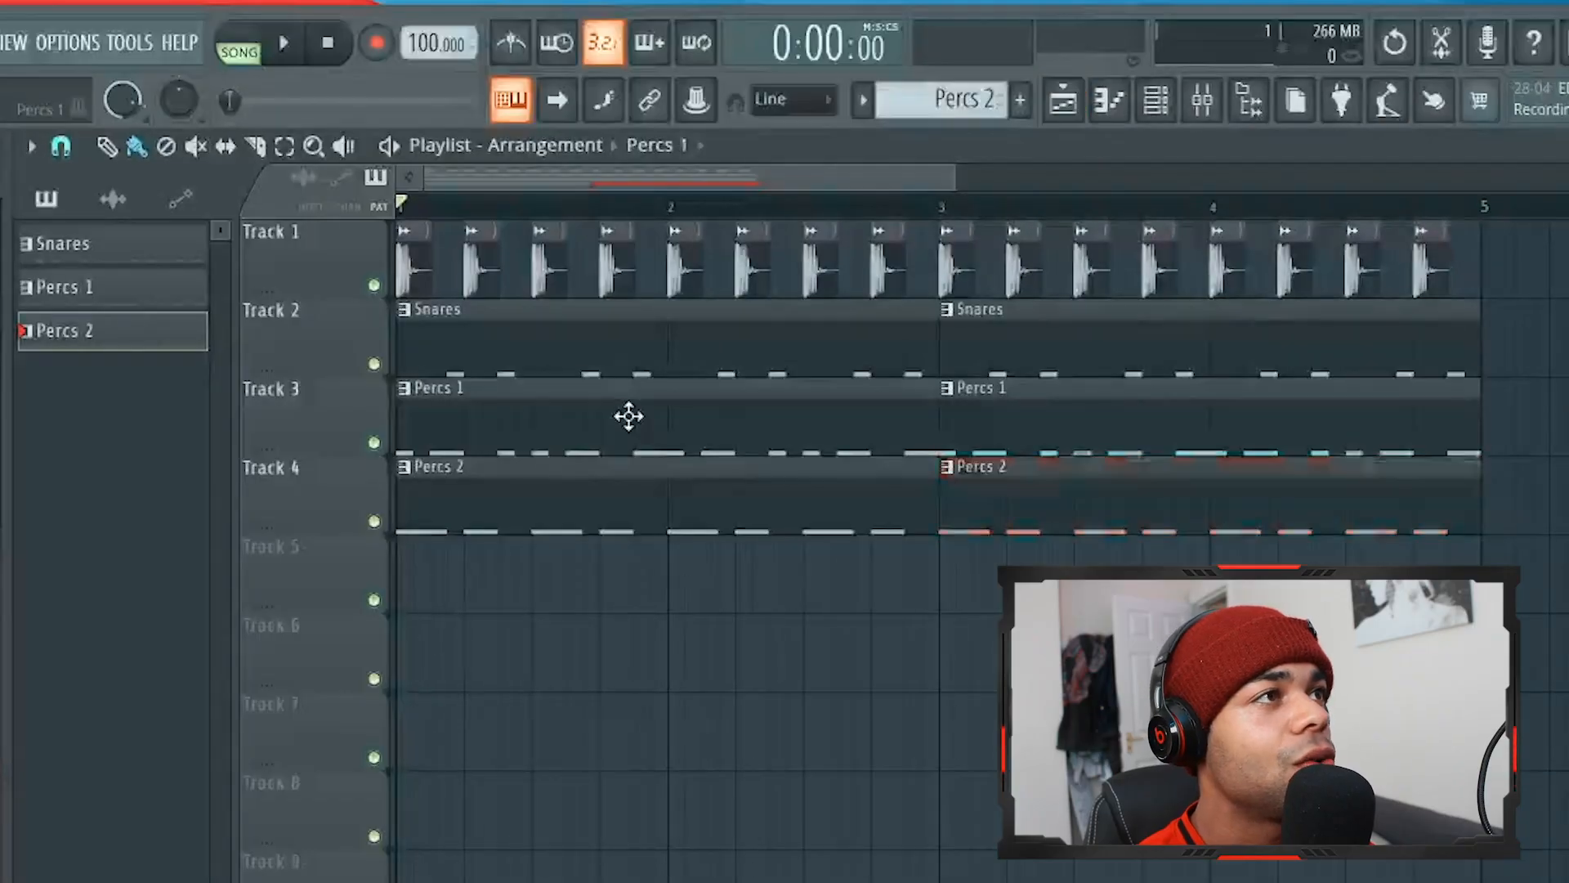
Step: Select the Percs 1 pattern, show its channel rack and switch to pattern playback
left_click(629, 416)
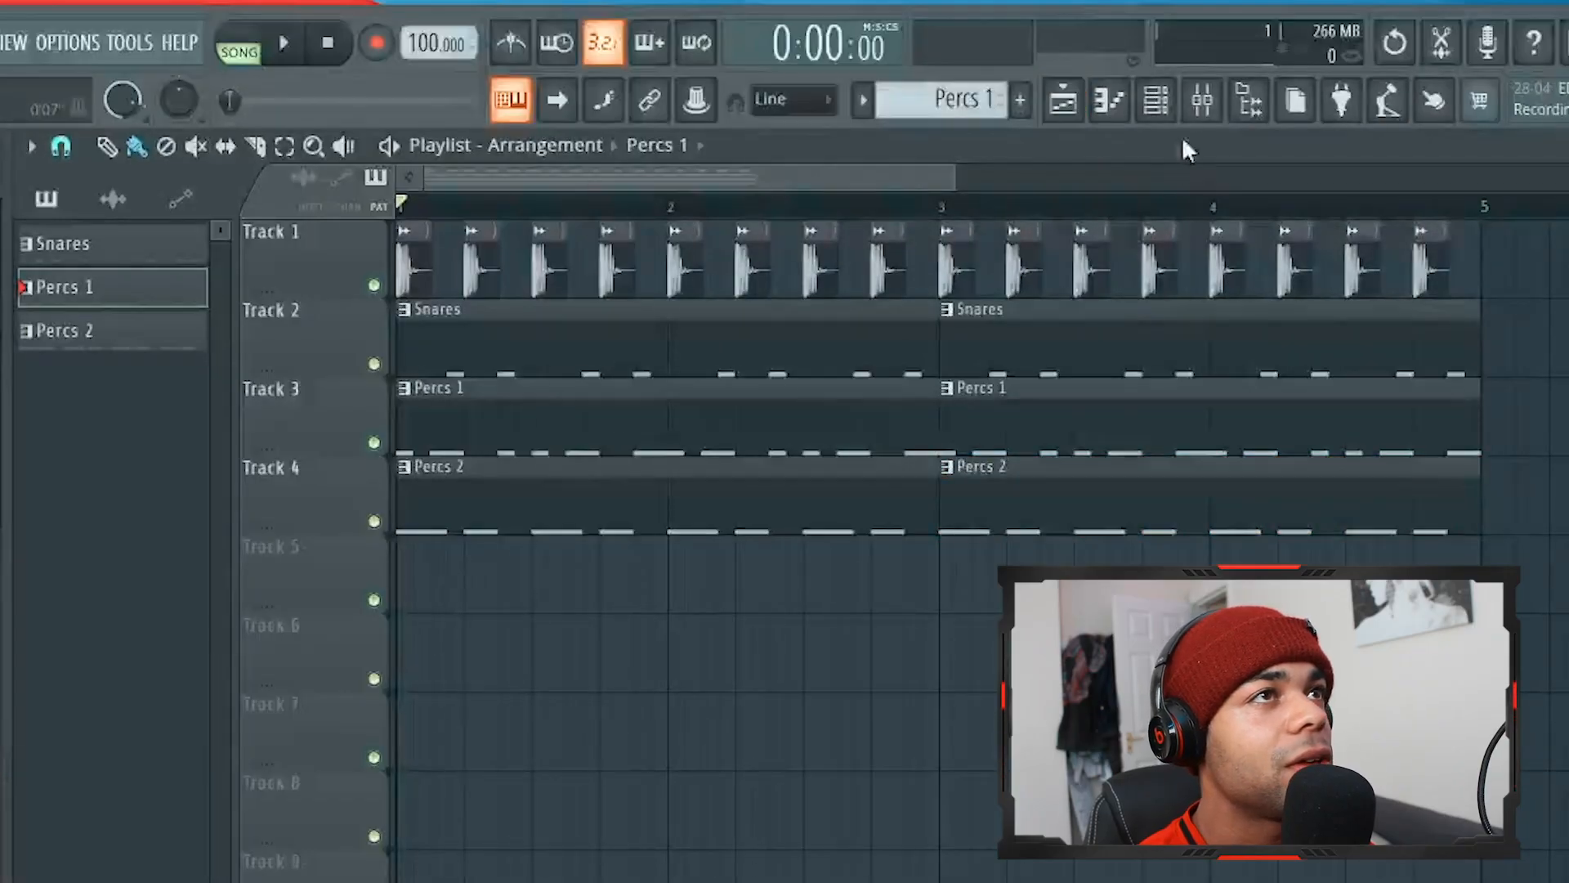
left_click(1155, 100)
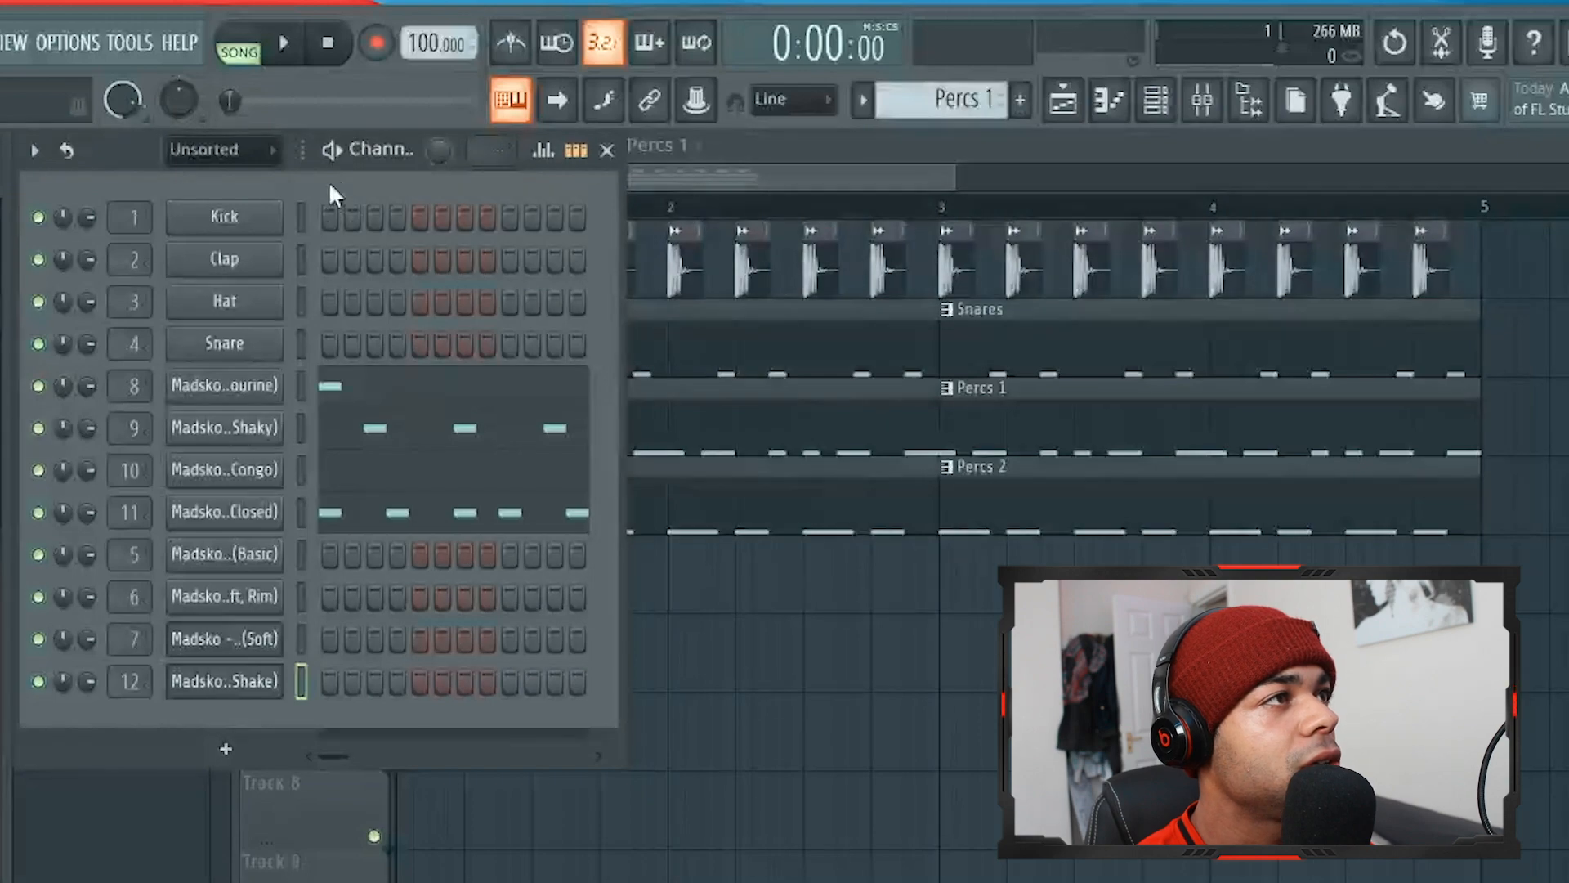
key("l")
key("space")
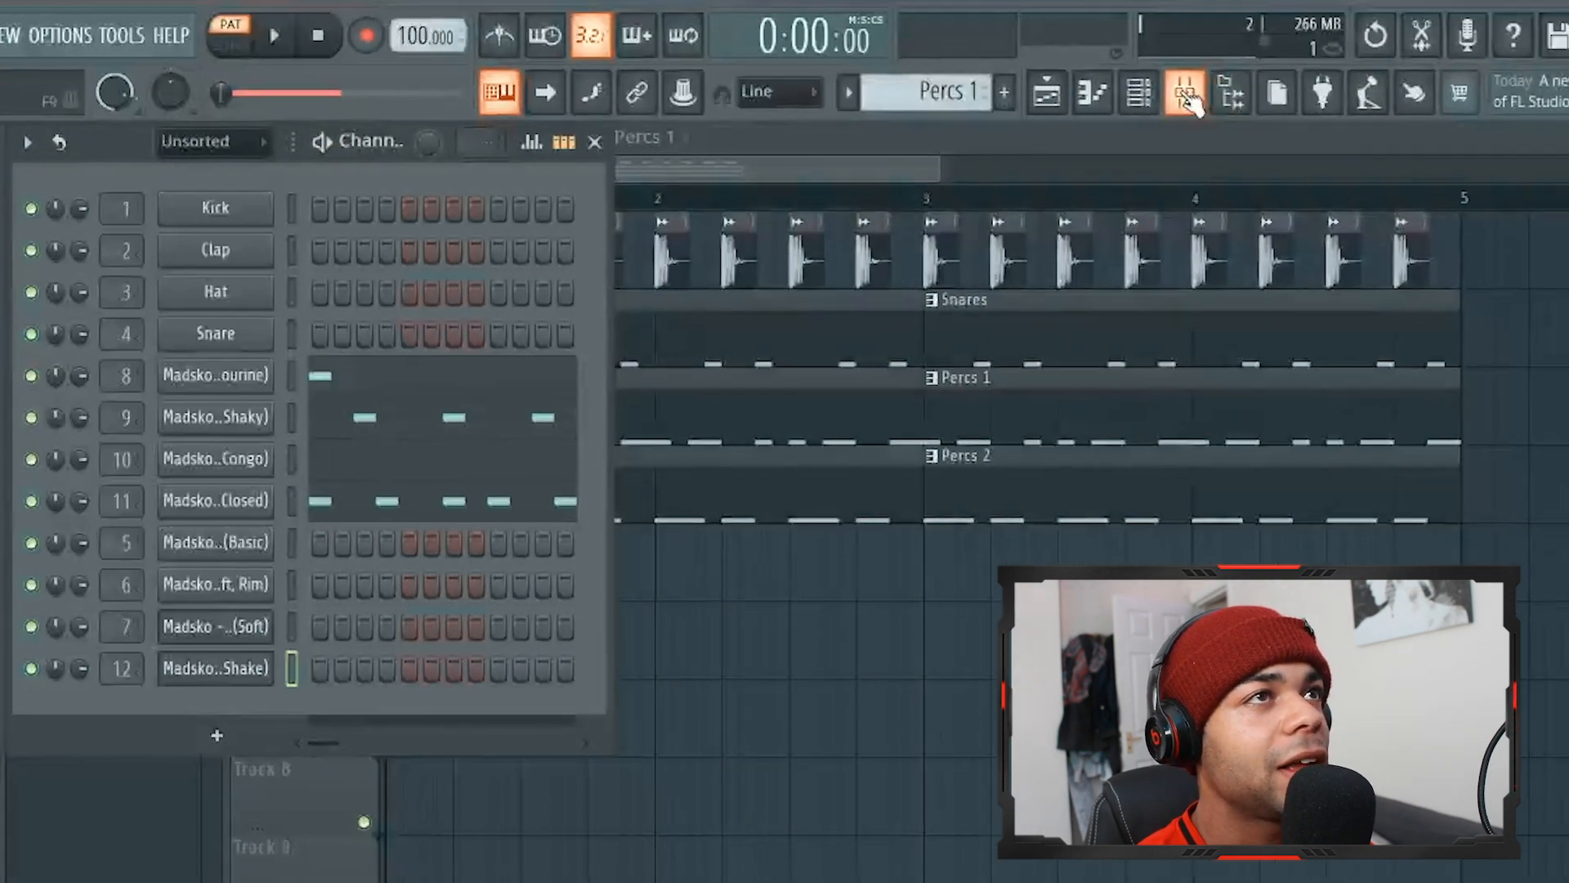
Step: Add Fruity Reeverb 2 to the first effect slot of the Tambourine mixer track and close its window
left_click(1203, 100)
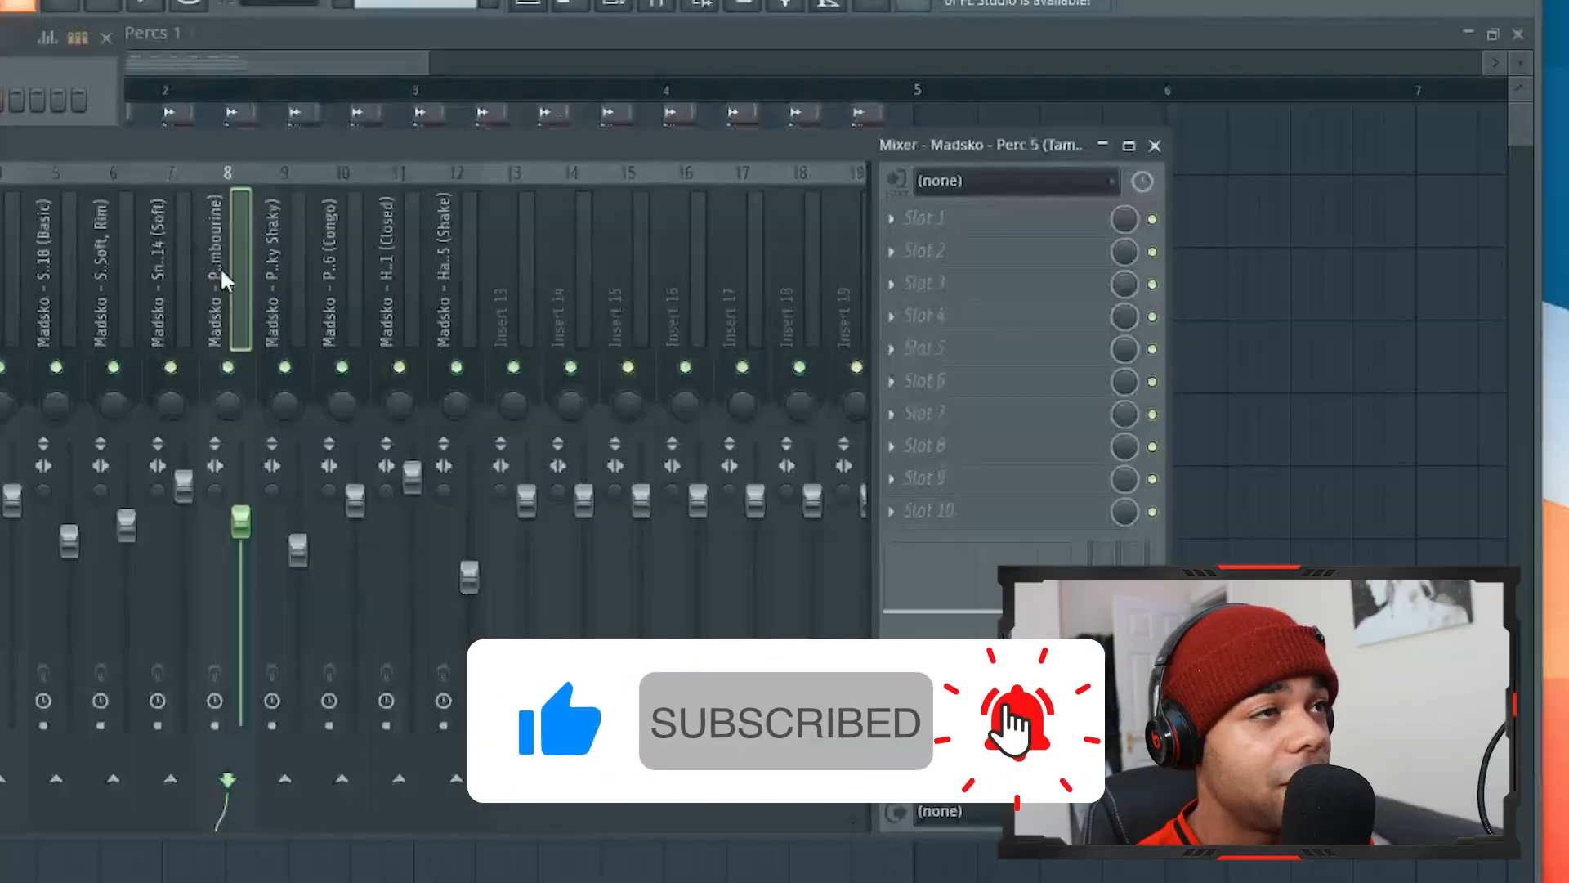
left_click(898, 219)
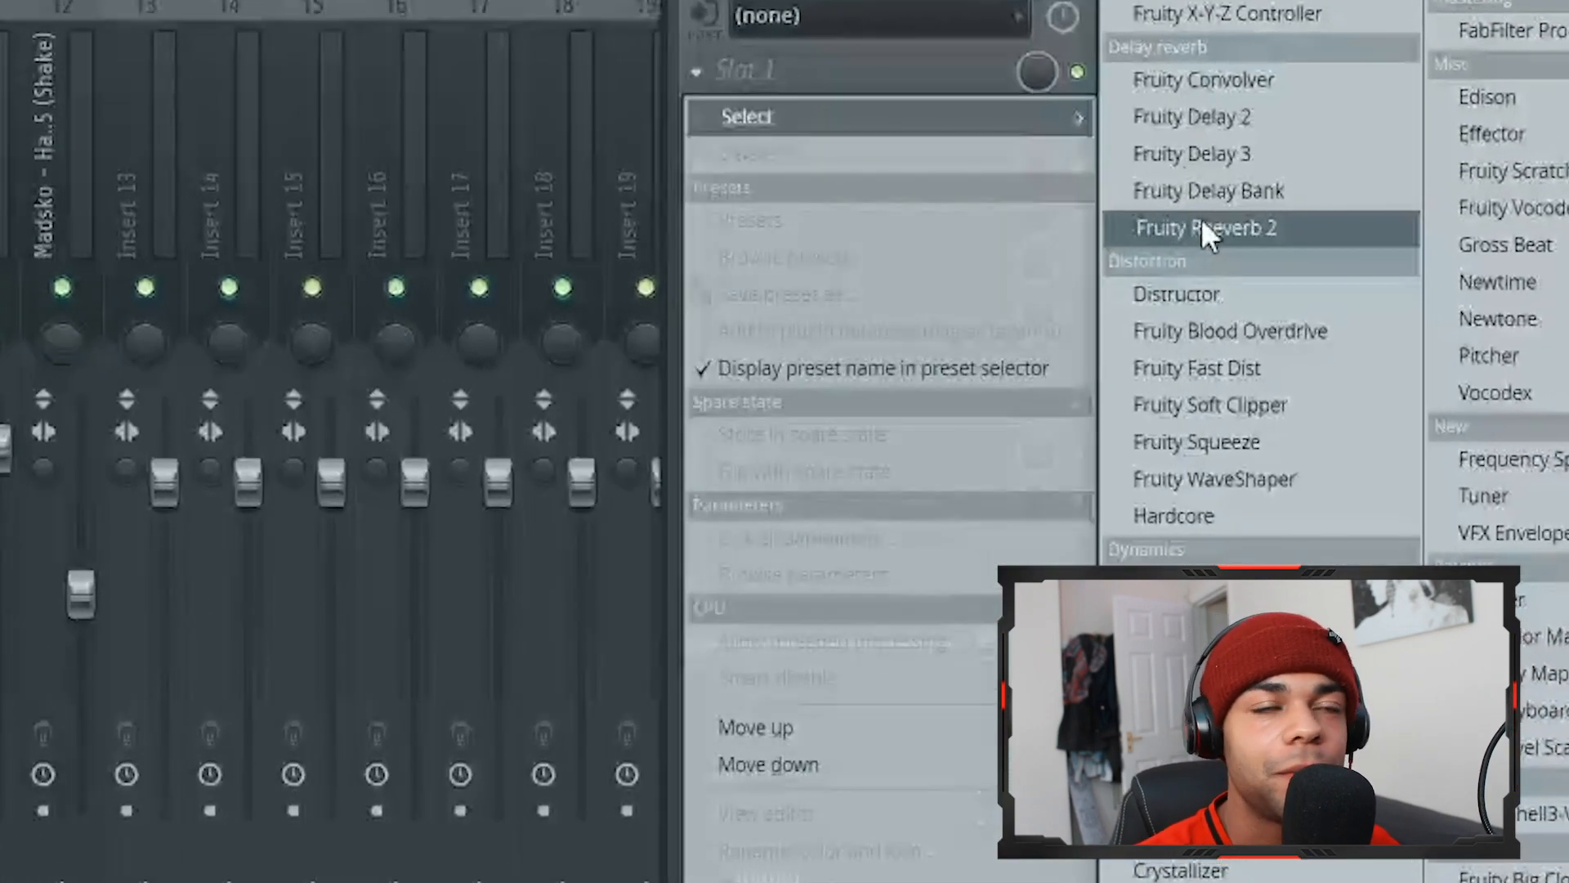
left_click(1203, 222)
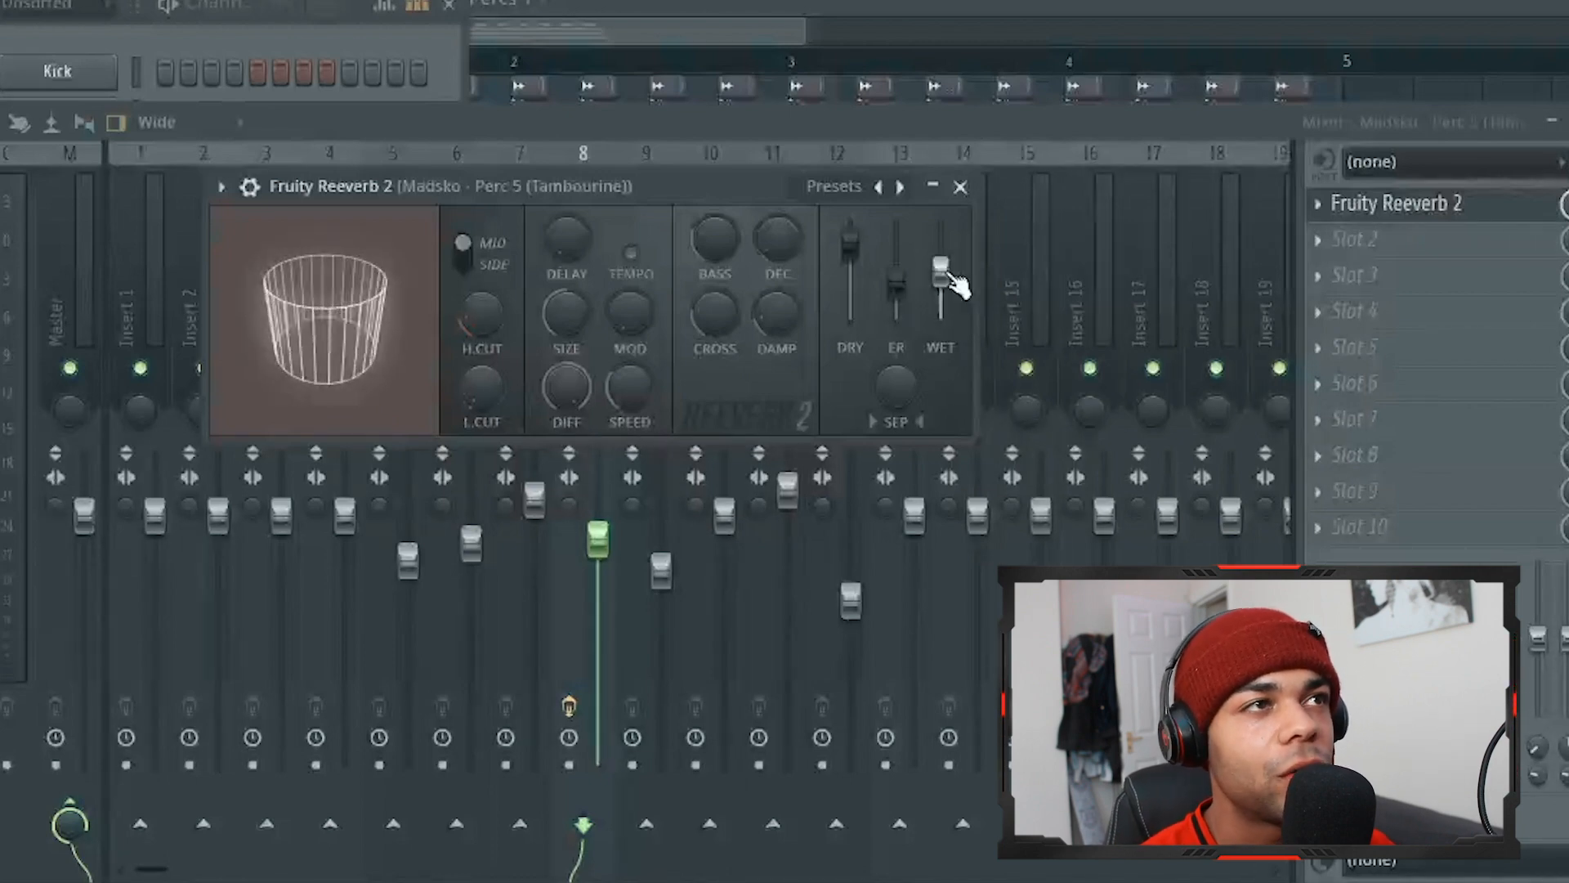
left_click(960, 187)
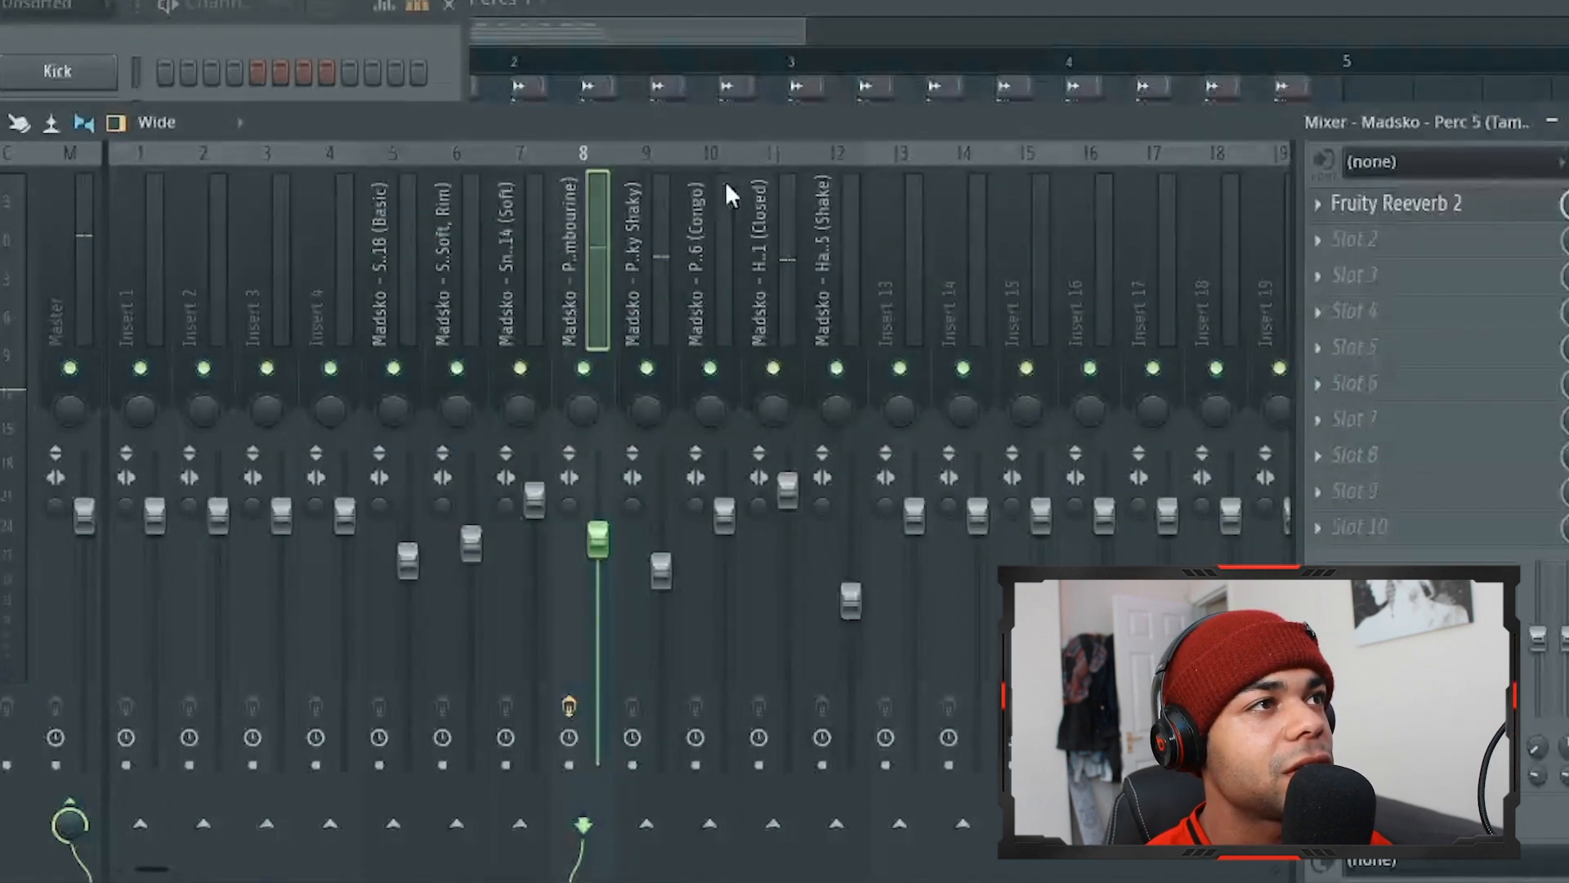
Step: Solo the Tambourine mixer track and lower the wet level of its Fruity Reeverb 2 to a moderate amount
right_click(584, 368)
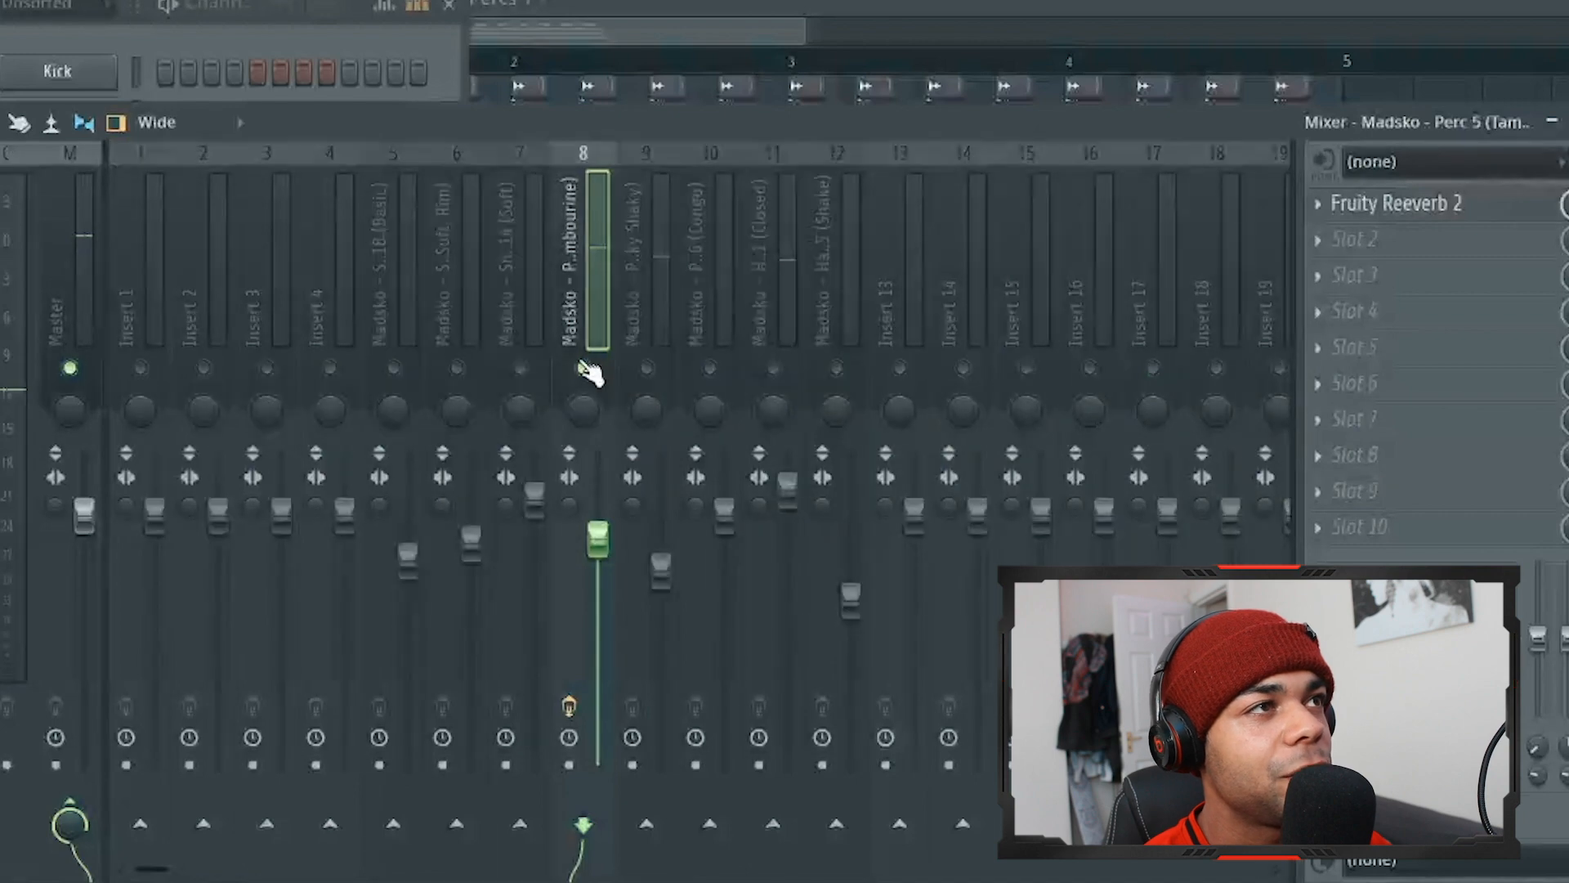
left_click(1430, 211)
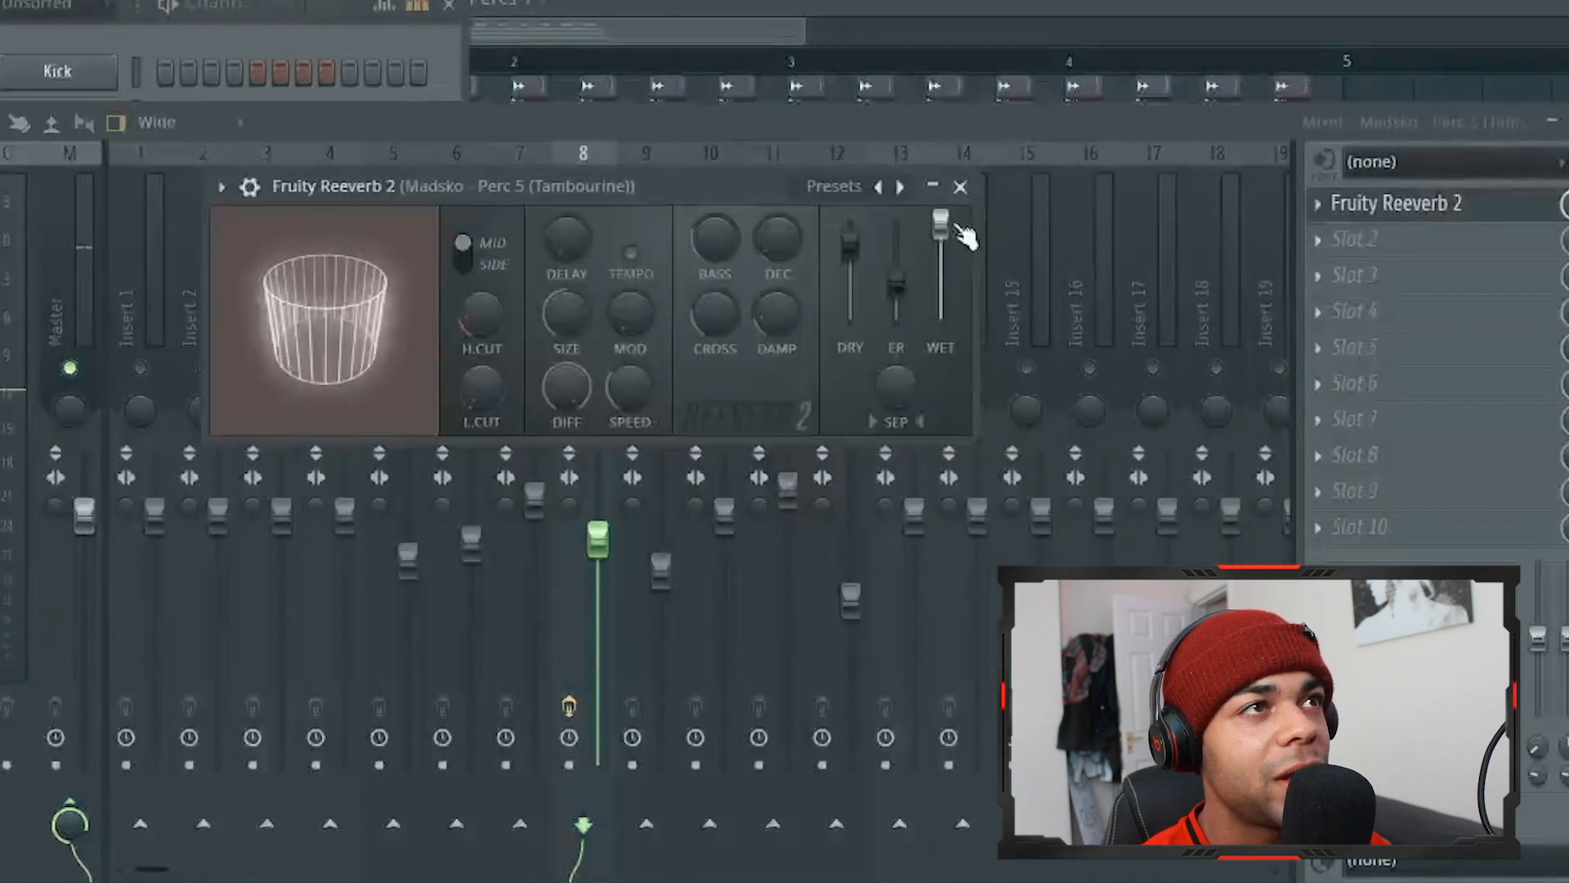
left_click_drag(956, 235, 948, 282)
left_click(962, 188)
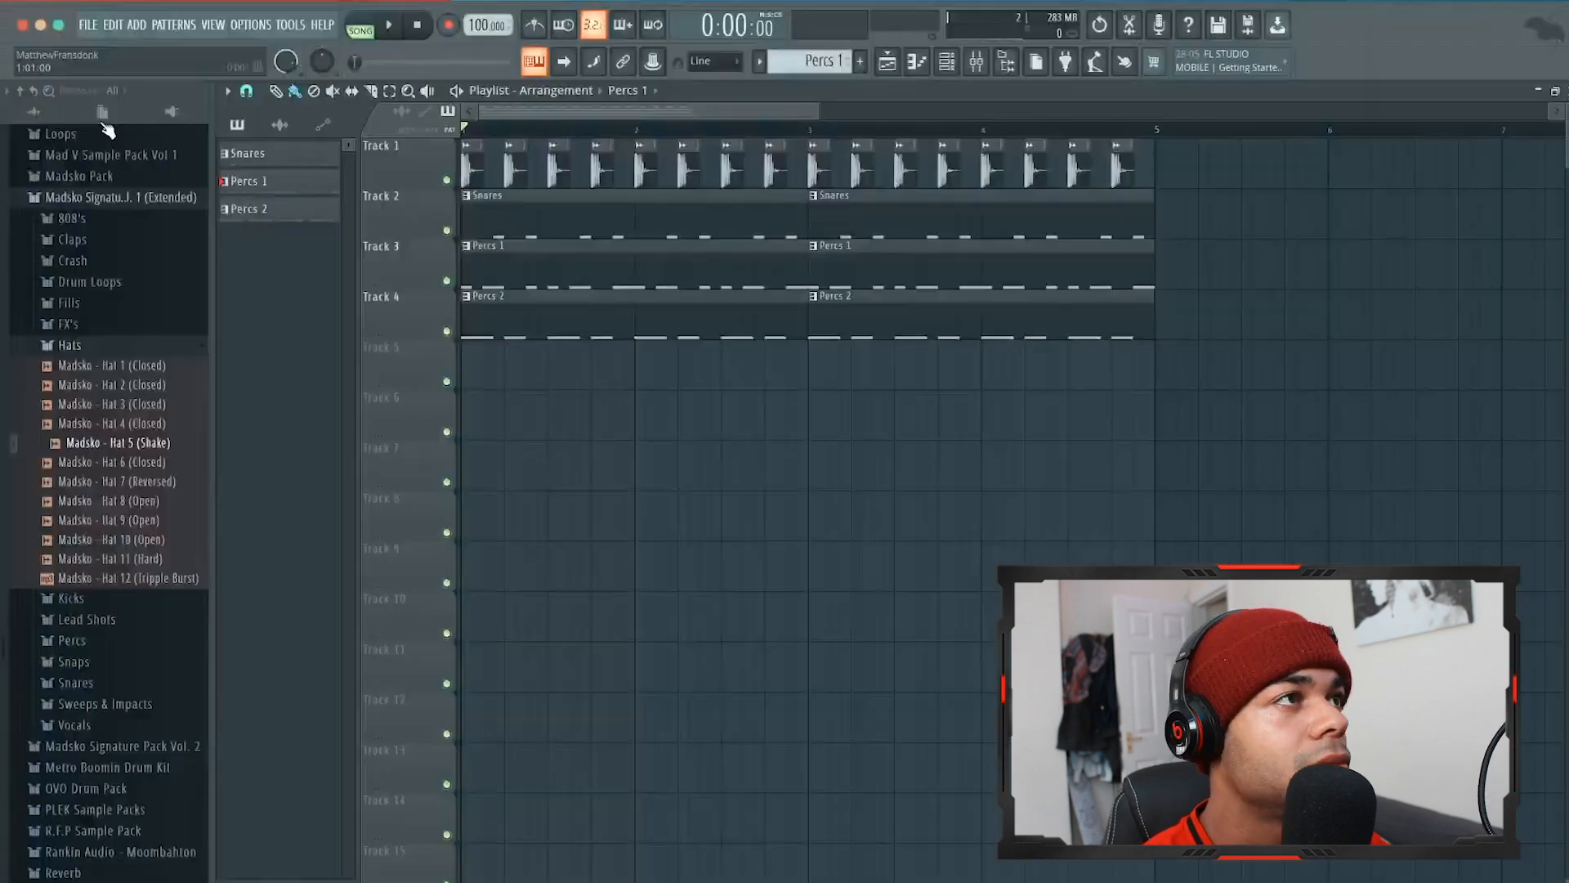
Step: Move both Percs 2 clips on Track 4 so that they start at bar 5 while the song plays
key("space")
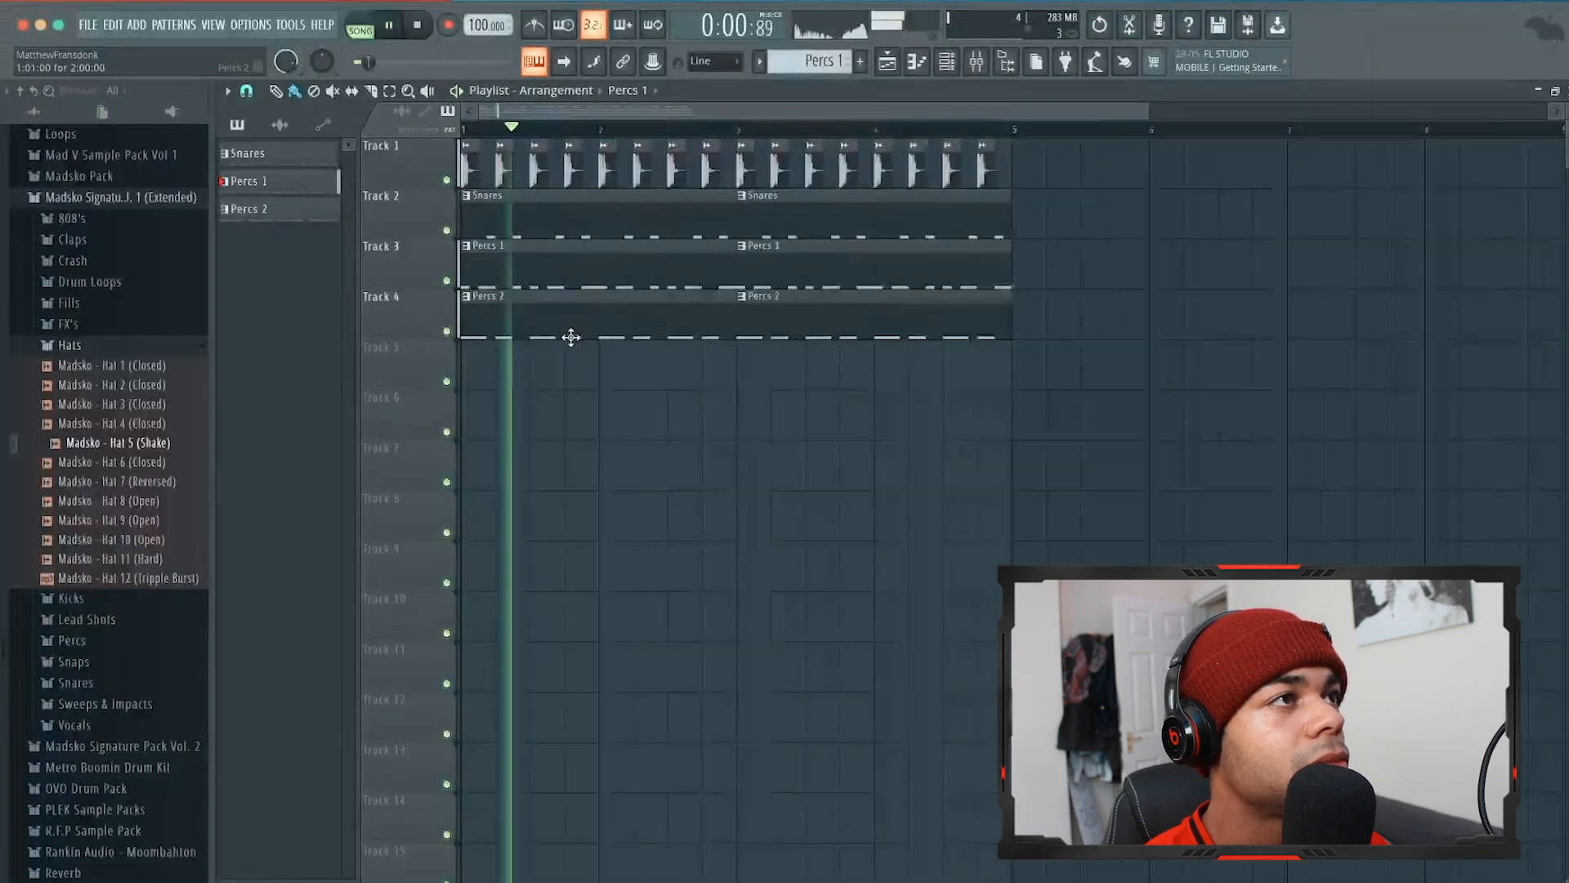
scroll(533, 284, "up", 3)
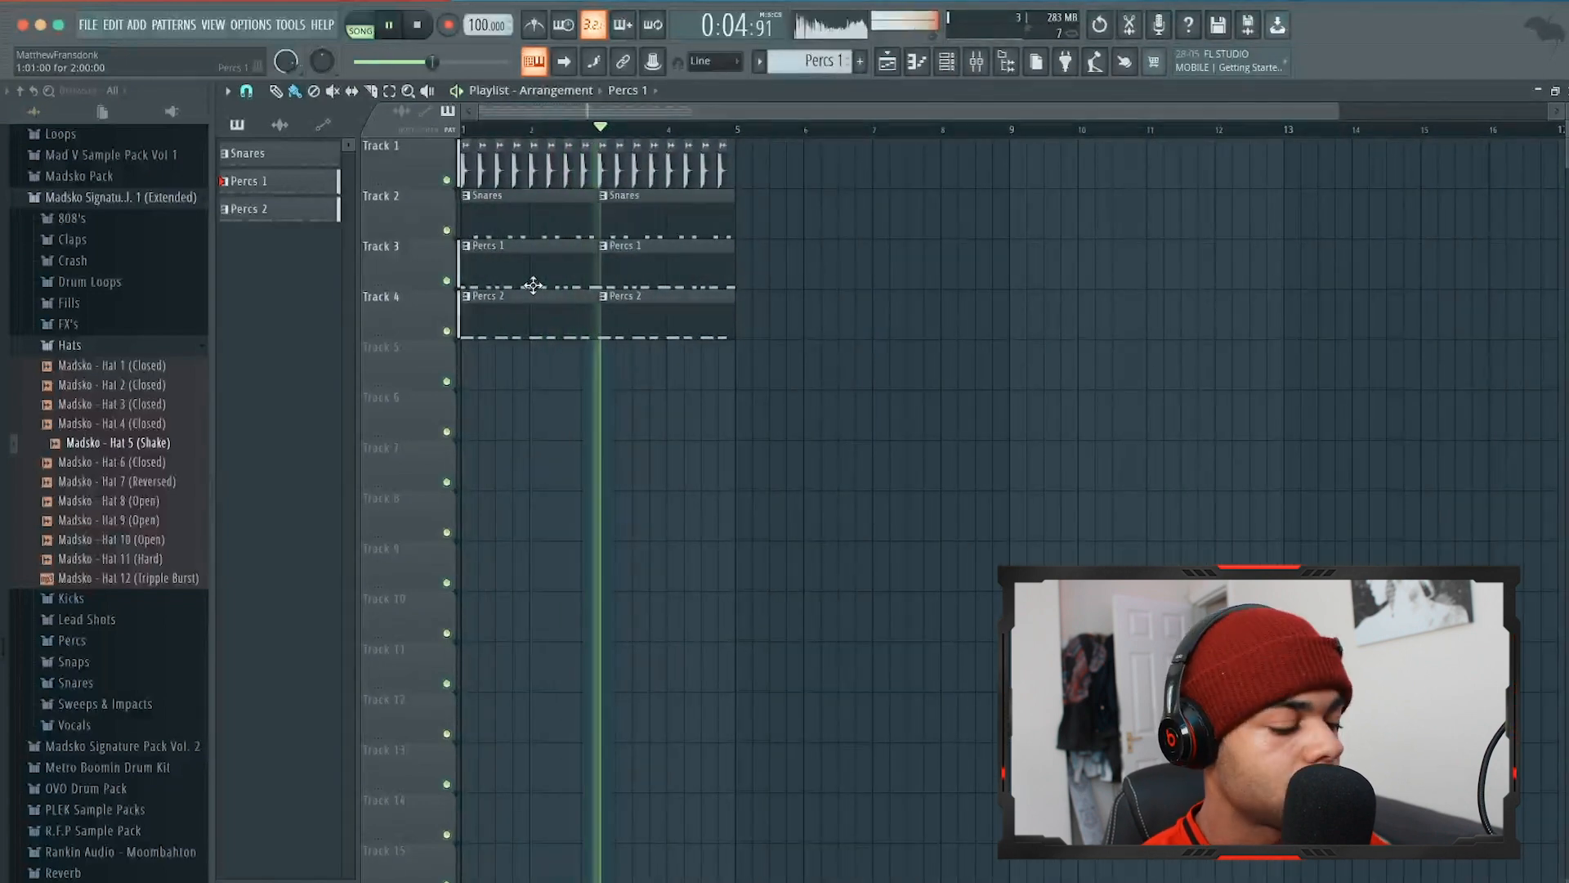
left_click_drag(779, 301, 388, 334)
Step: Duplicate the kick, Snares and Percs 1 clips of Tracks 1–3 from bars 1–4 into bars 5–8, and stop playback
left_click_drag(538, 332, 458, 157)
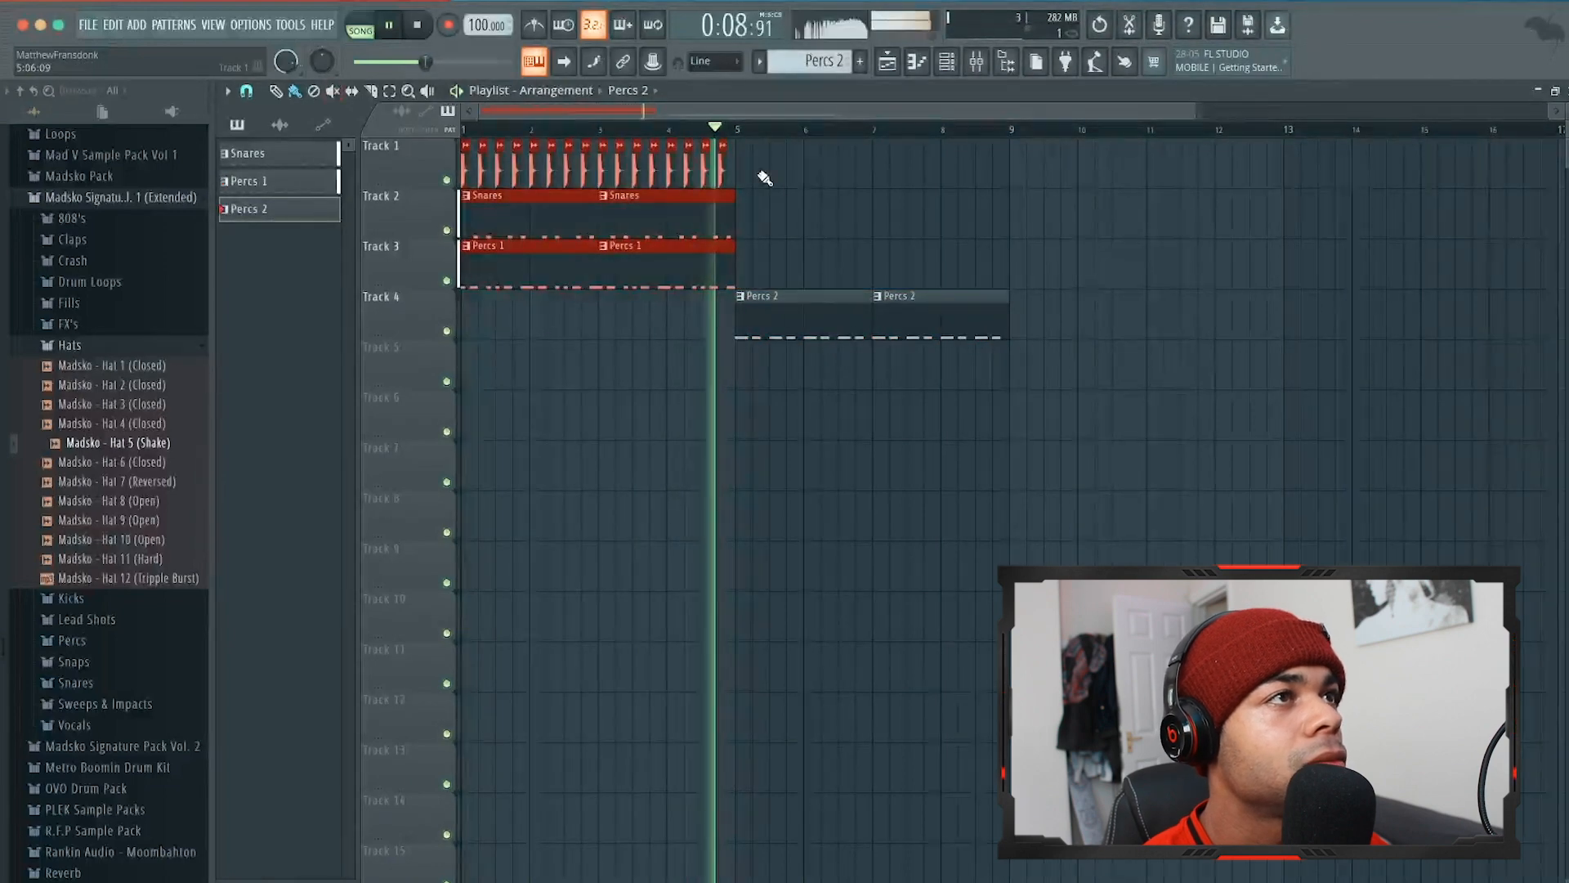
scroll(764, 178, "right", 4)
key("super+b")
scroll(764, 177, "left", 4)
scroll(762, 177, "up", 1)
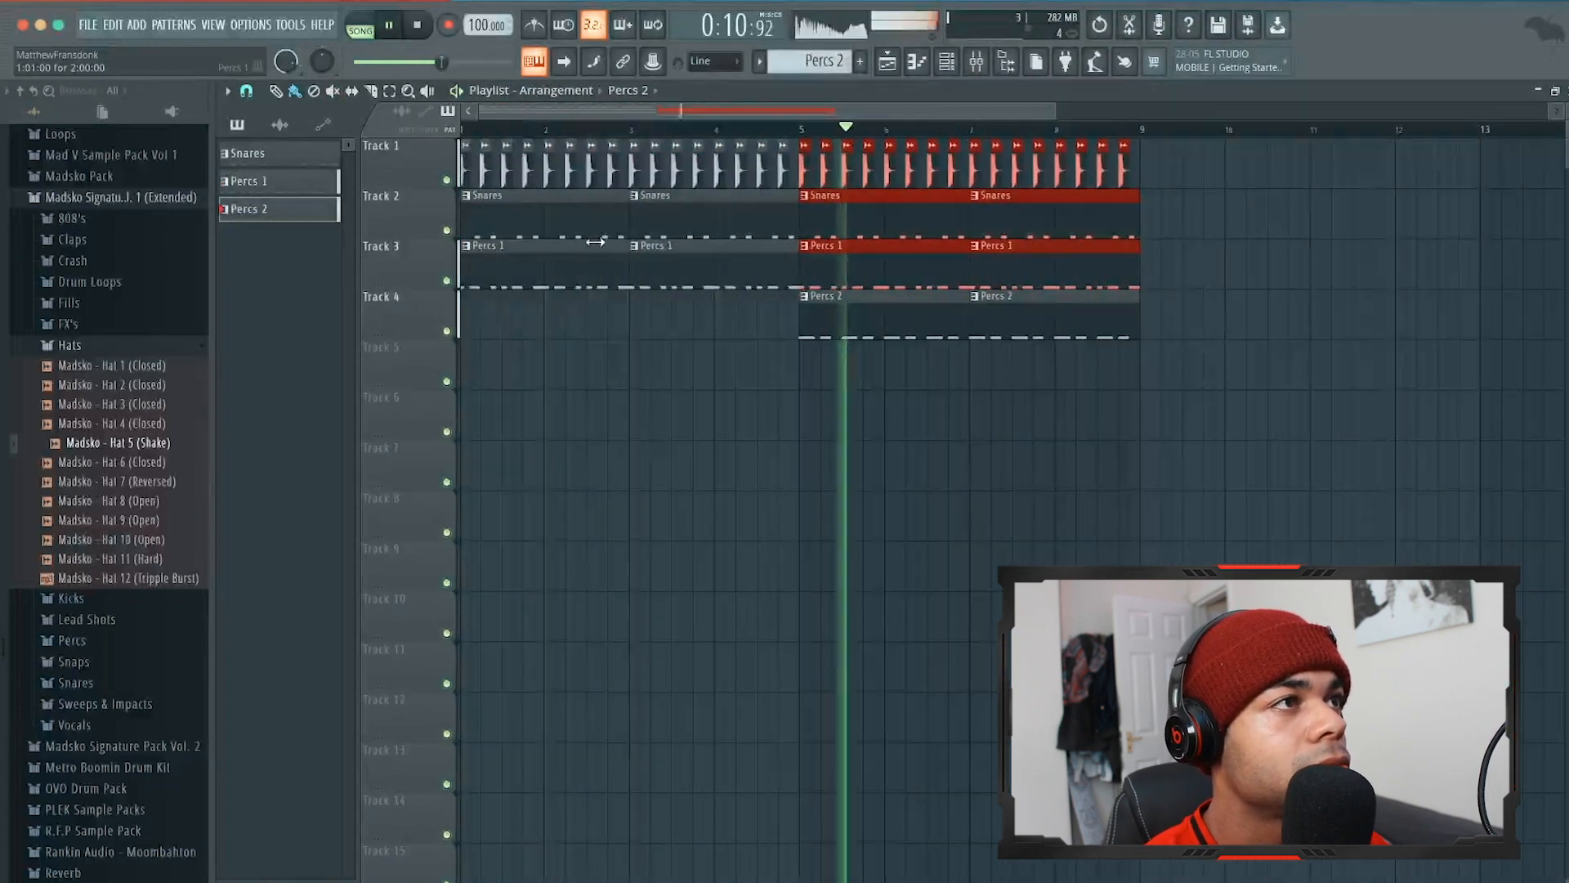
left_click(630, 387, "super")
key("space")
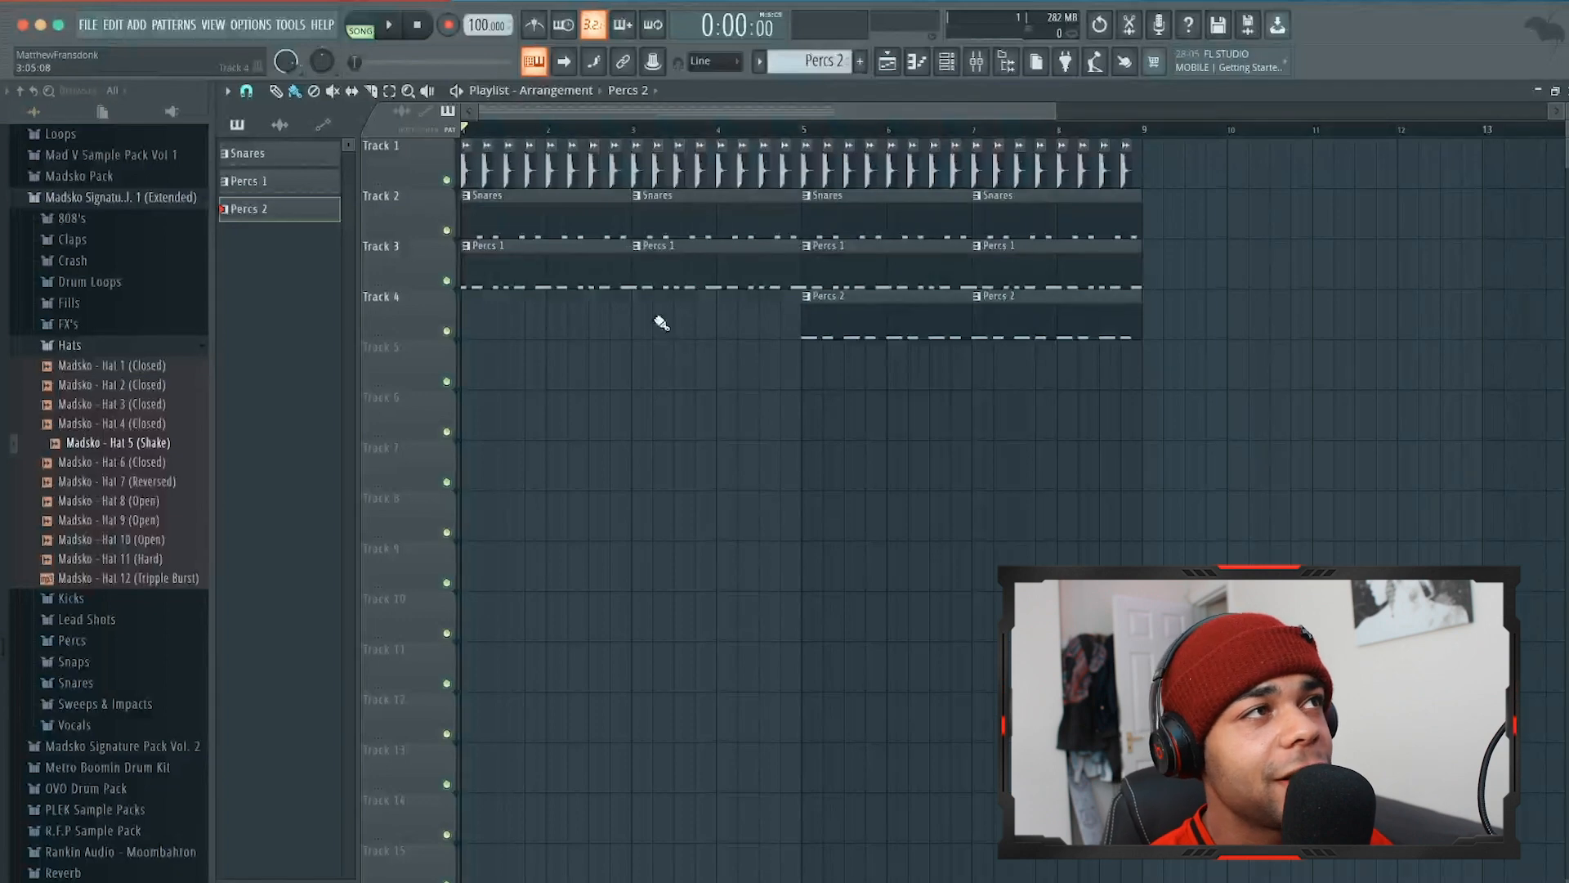